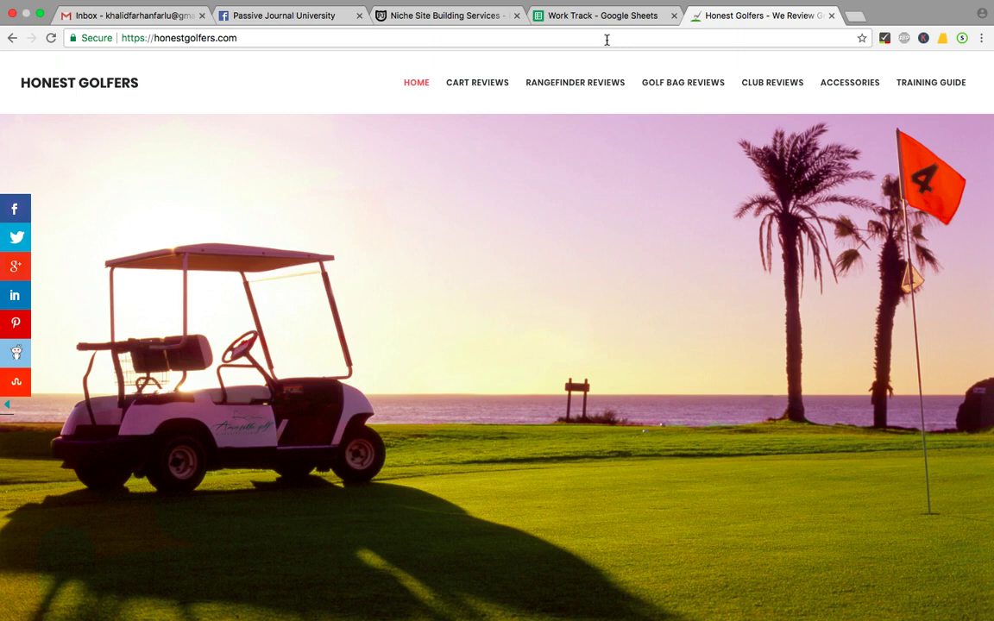
- Examine the footprints list and the empty keyword column on the Guest Posting sheet of the Work Track spreadsheet
{"action": "left_click", "coordinate": [606, 17]}
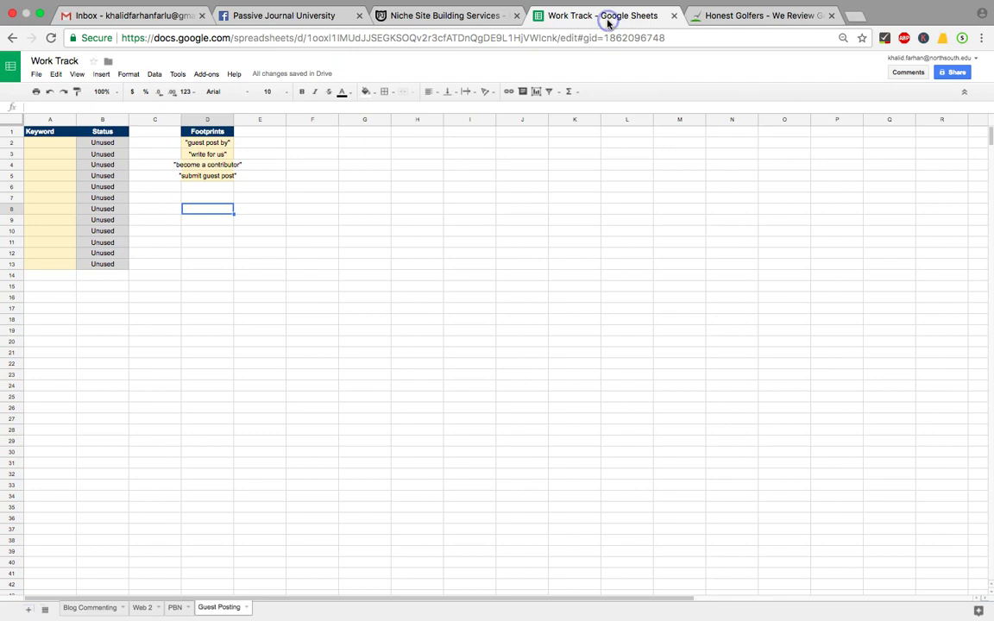
{"action": "left_click", "coordinate": [442, 257]}
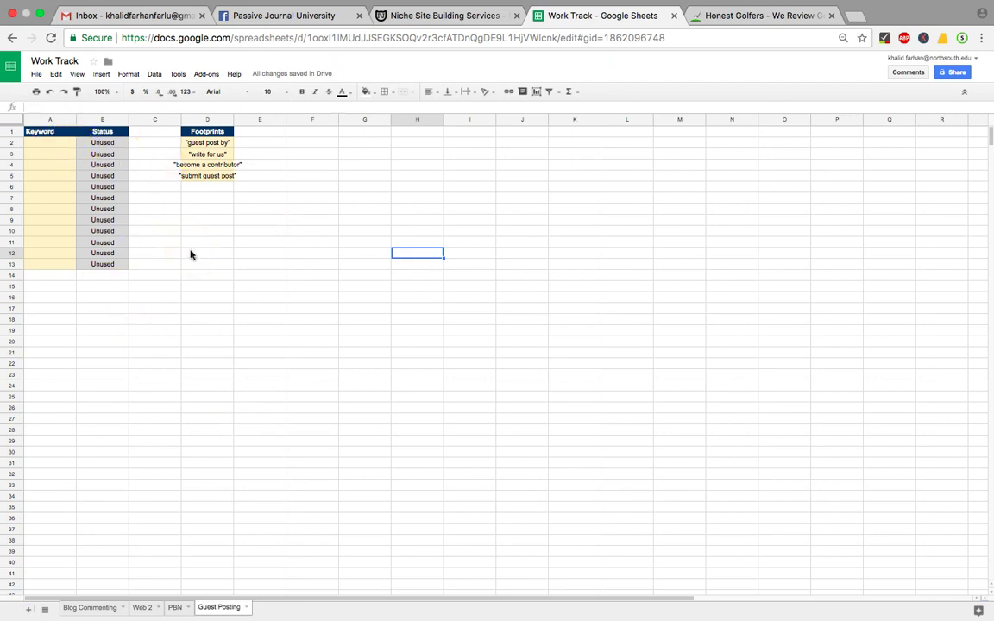
{"action": "left_click_drag", "start_coordinate": [206, 144], "coordinate": [201, 177]}
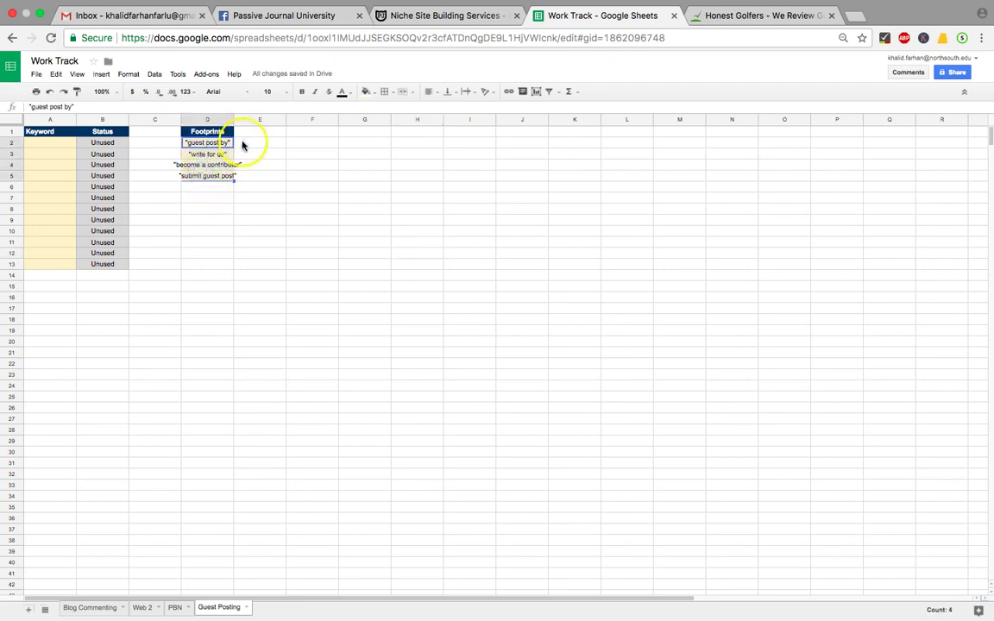
{"action": "left_click_drag", "start_coordinate": [54, 144], "coordinate": [51, 265]}
{"action": "left_click", "coordinate": [189, 264]}
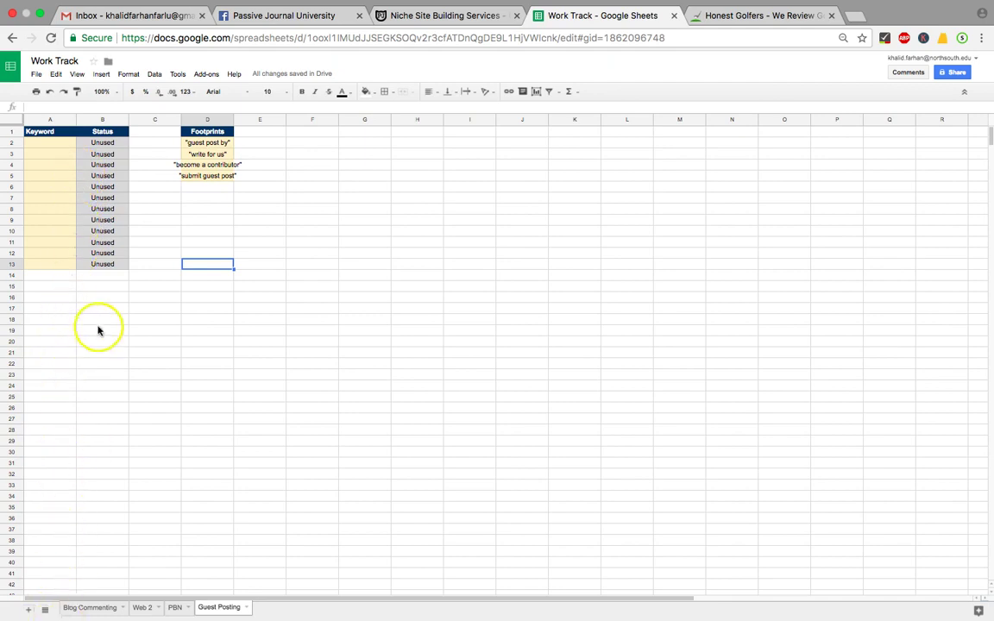
- Look over the Honest Golfers homepage and its review categories for possible keyword topics
{"action": "left_click", "coordinate": [760, 19]}
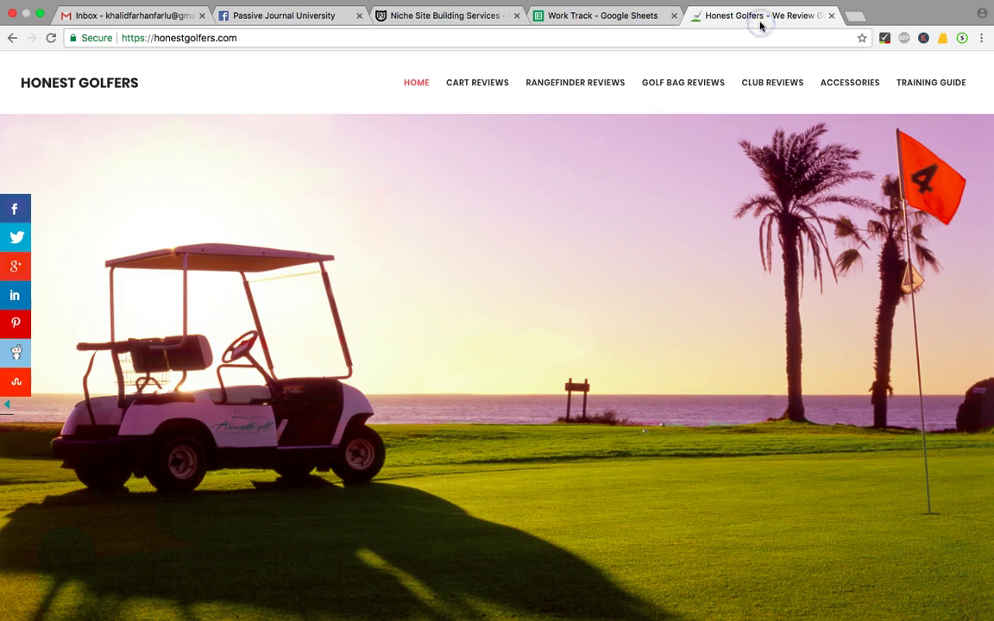
{"action": "left_click", "coordinate": [630, 17]}
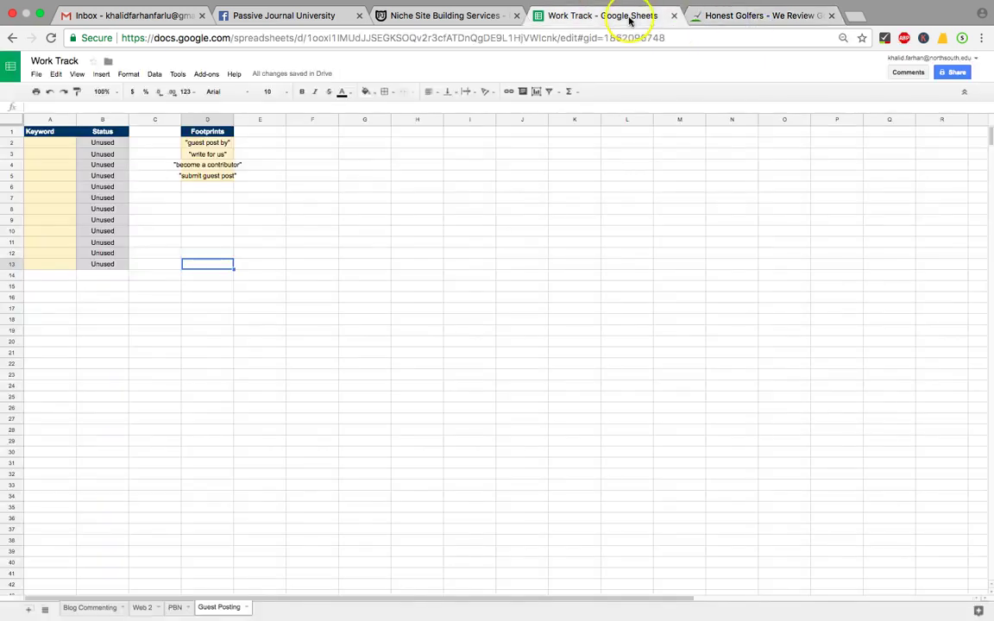
{"action": "left_click", "coordinate": [715, 15]}
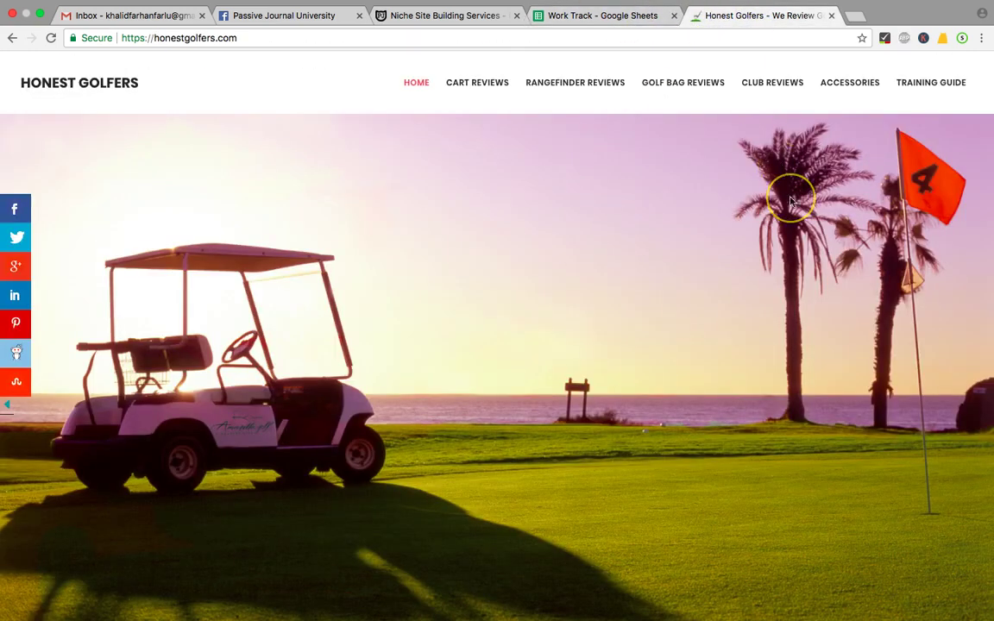
{"action": "scroll", "coordinate": [791, 201], "scroll_direction": "down", "scroll_amount": 6}
{"action": "scroll", "coordinate": [791, 201], "scroll_direction": "up", "scroll_amount": 4}
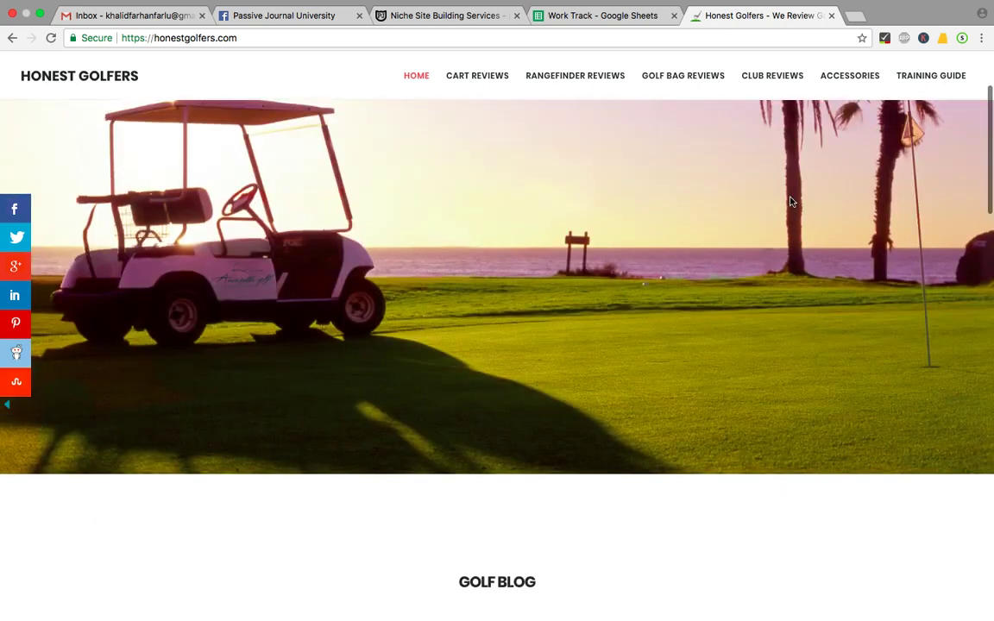
{"action": "left_click", "coordinate": [793, 212]}
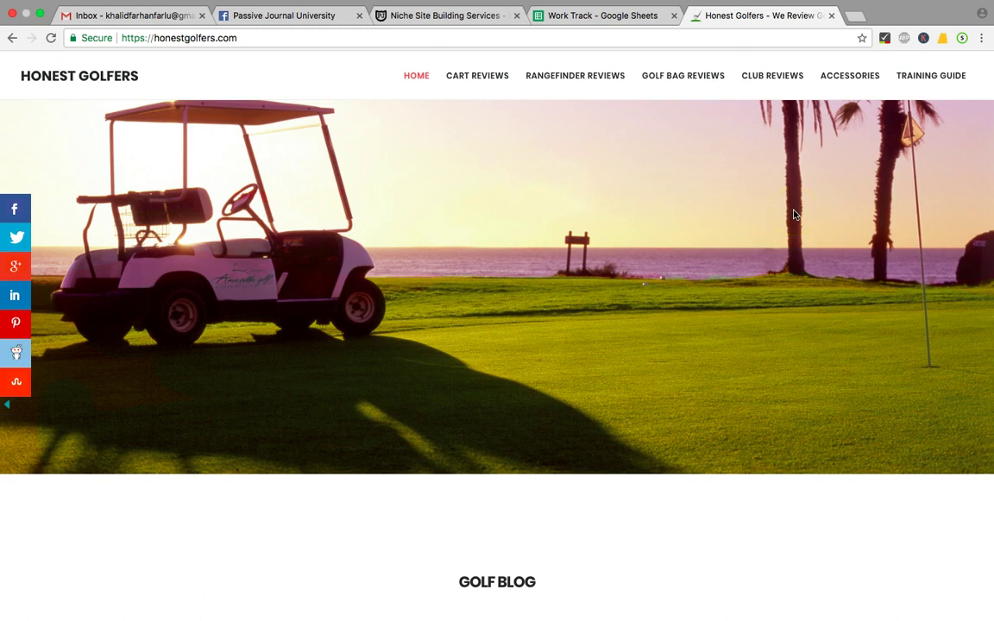
{"action": "left_click", "coordinate": [799, 257]}
{"action": "left_click", "coordinate": [583, 235]}
{"action": "left_click", "coordinate": [707, 229]}
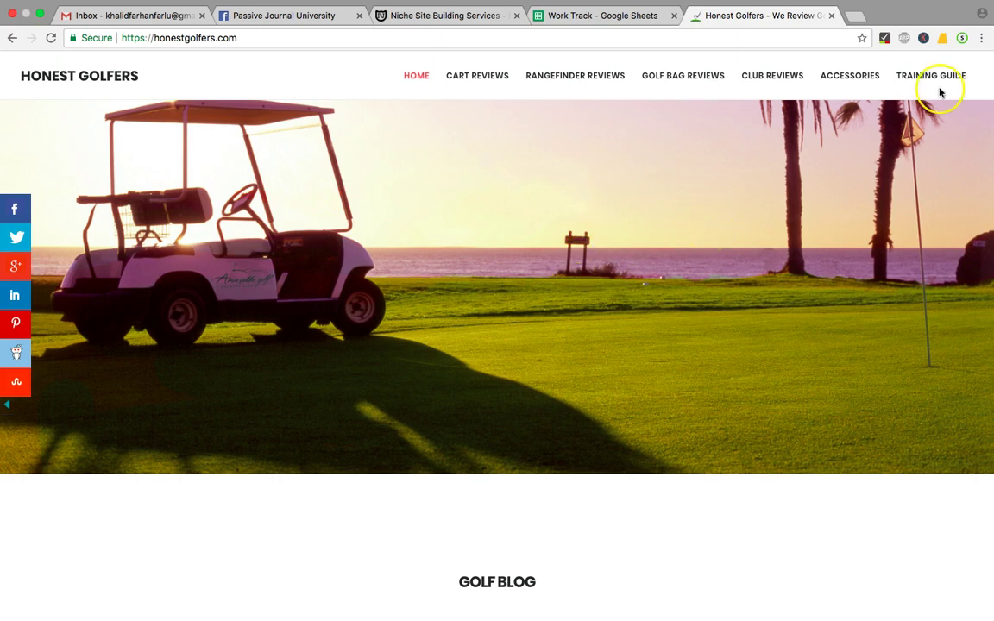
- Check the Honest Golfers site's United States ranking for "best golf umbrella" with the FatRank extension
{"action": "left_click", "coordinate": [944, 39]}
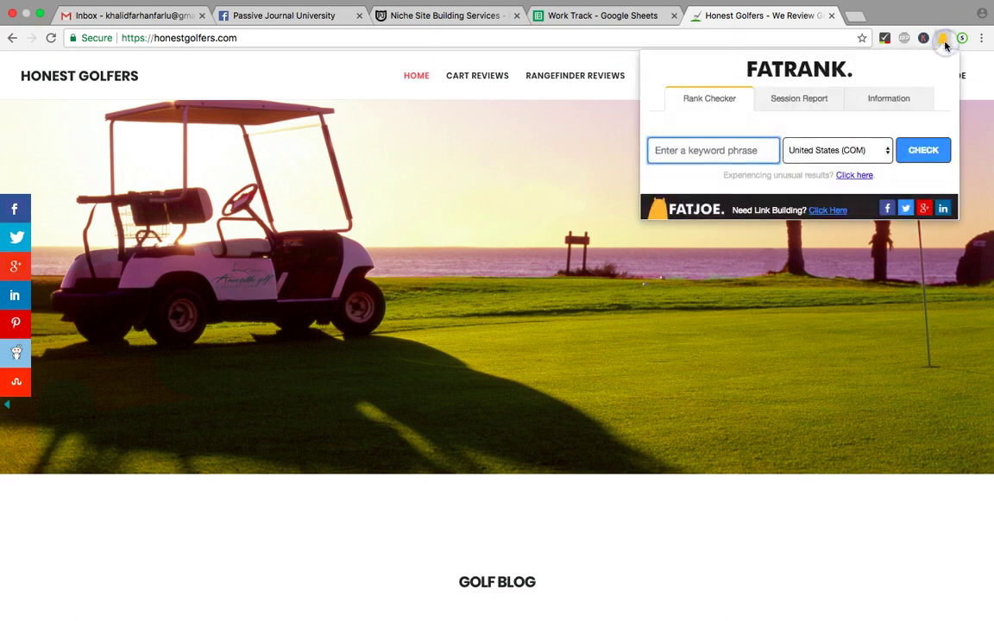
{"action": "type", "text": "be"}
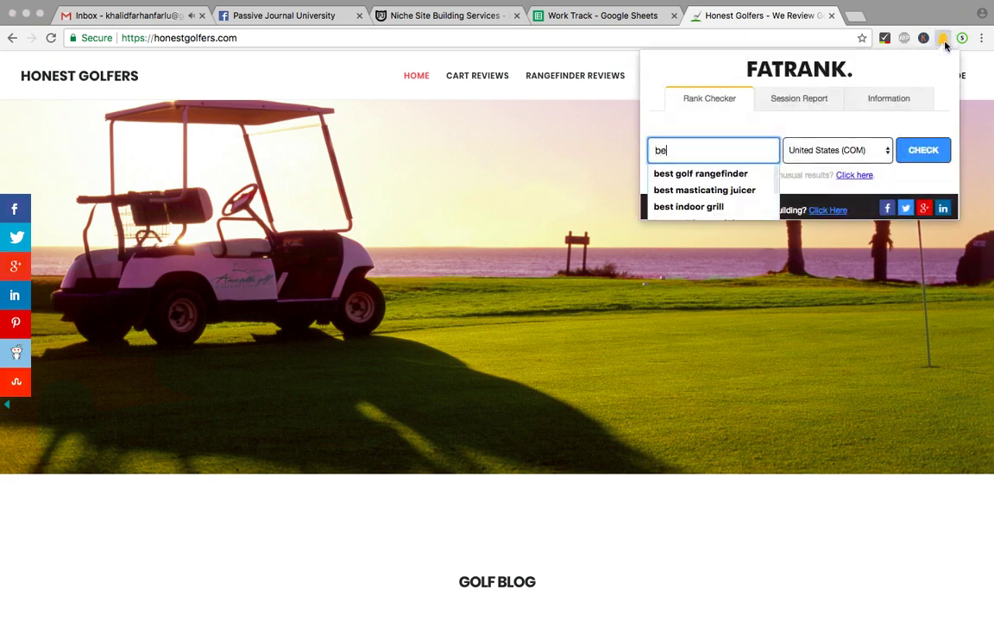
{"action": "type", "text": "st golf umb"}
{"action": "key", "text": "Down"}
{"action": "key", "text": "Return"}
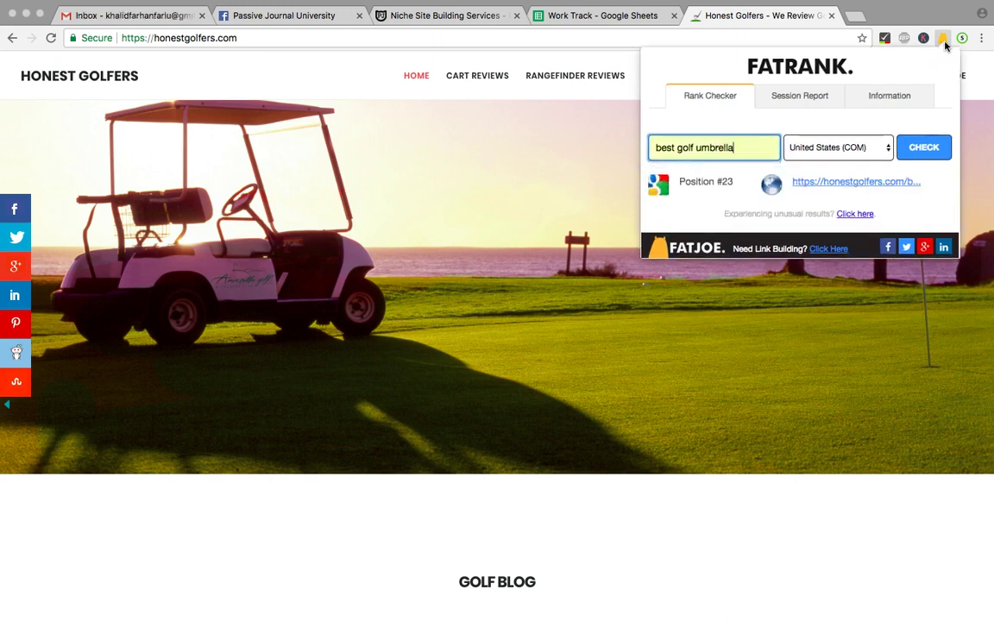
- Search Google for the checked phrase "best golf umbrella", look through the results and return to the Honest Golfers site
{"action": "triple_click", "coordinate": [717, 147]}
{"action": "right_click", "coordinate": [716, 145]}
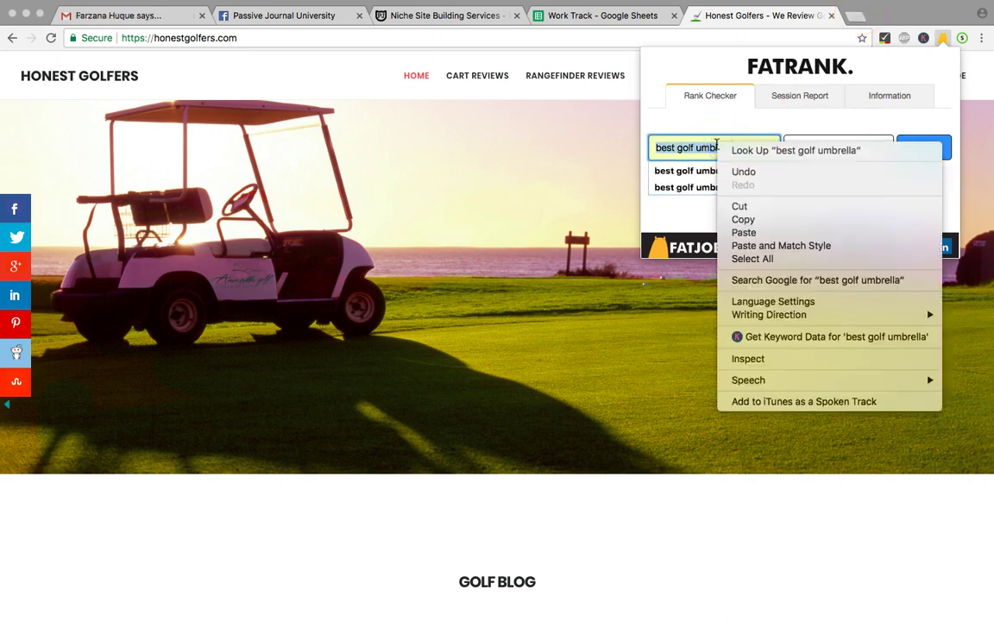
{"action": "left_click", "coordinate": [770, 280]}
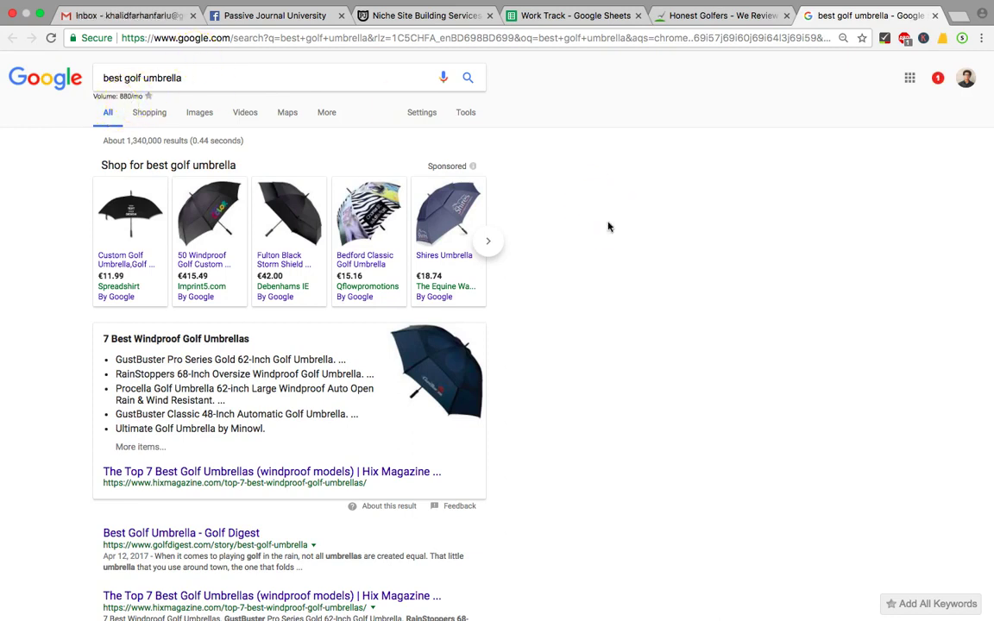
{"action": "scroll", "coordinate": [608, 226], "scroll_direction": "down", "scroll_amount": 3}
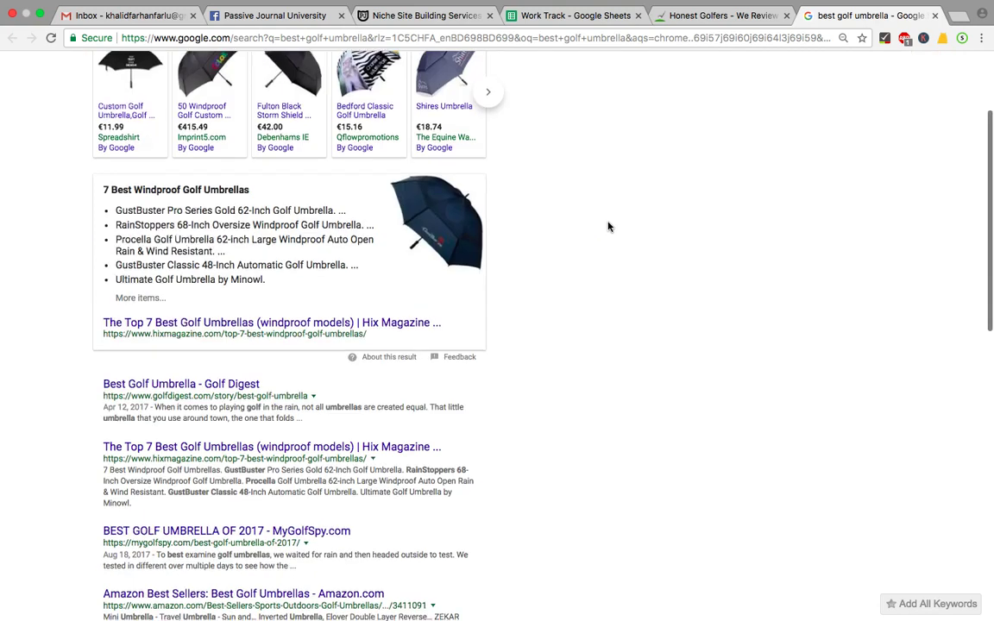
{"action": "left_click", "coordinate": [729, 15]}
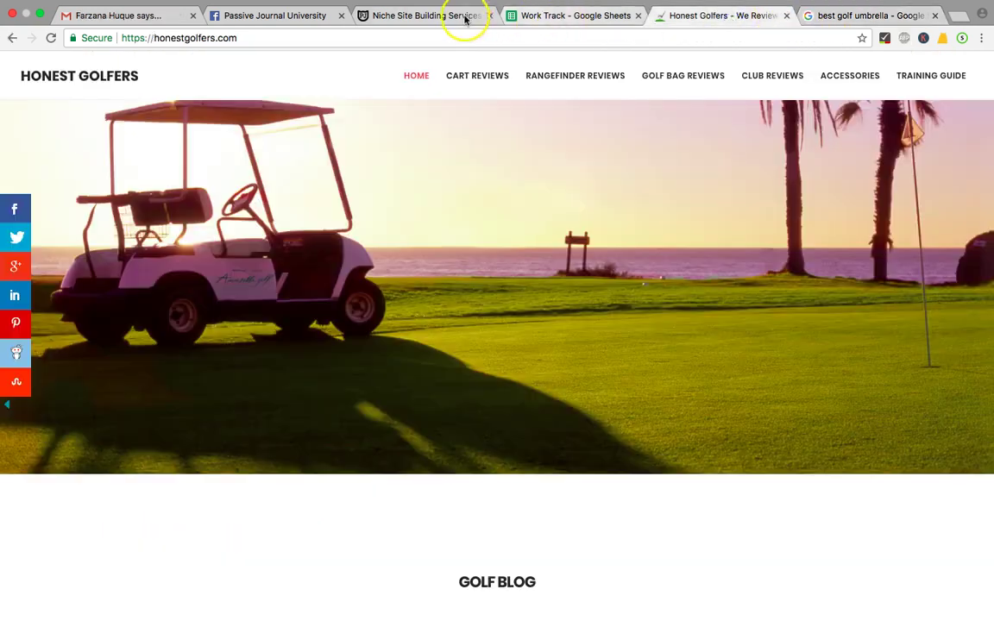
- In the Work Track spreadsheet, enter the keywords "golf umbrella" in A2 and "golf rangefinder" in A3
{"action": "left_click", "coordinate": [533, 16]}
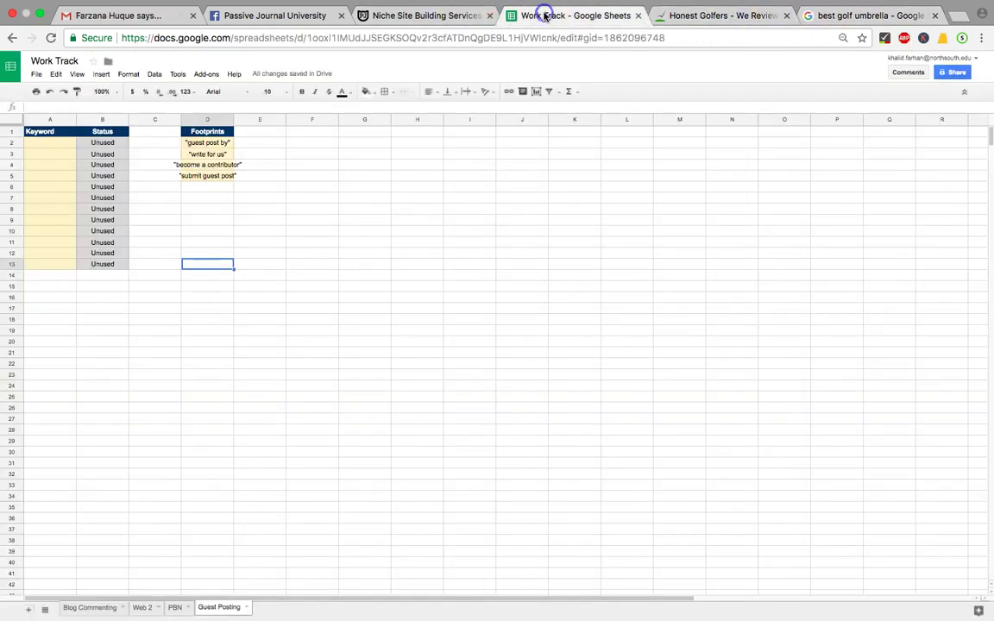
{"action": "left_click", "coordinate": [36, 146]}
{"action": "type", "text": "be"}
{"action": "key", "text": "BackSpace"}
{"action": "key", "text": "BackSpace"}
{"action": "type", "text": "golf"}
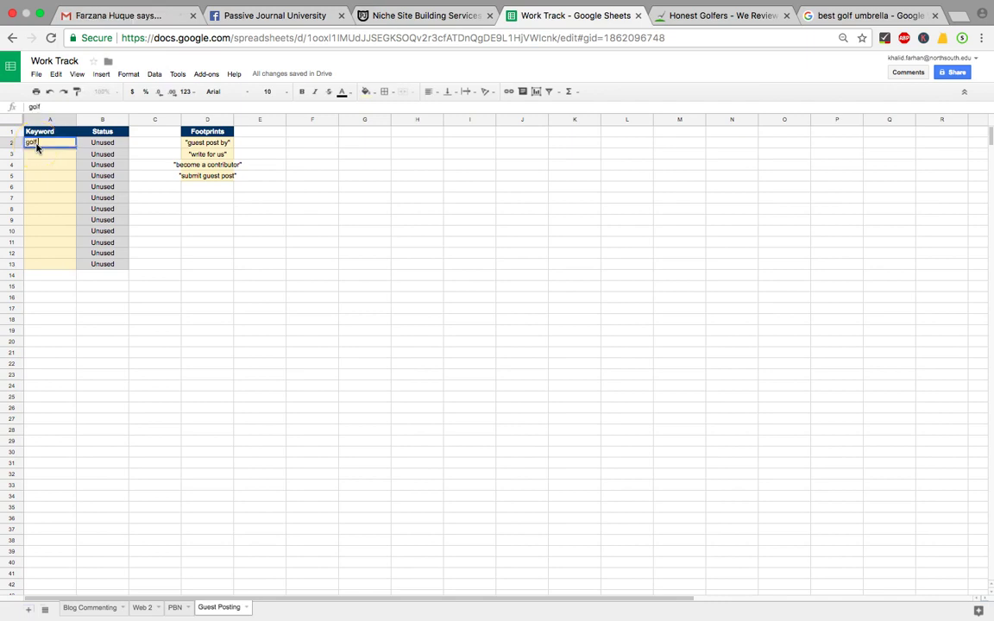
{"action": "type", "text": " umbrella"}
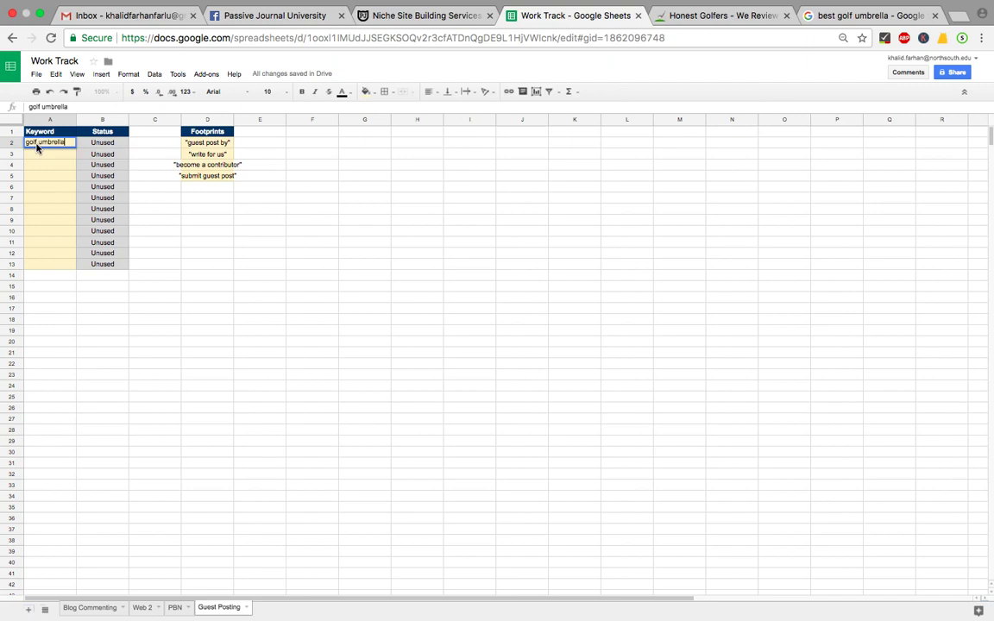
{"action": "key", "text": "Return"}
{"action": "type", "text": "golf rangefinder"}
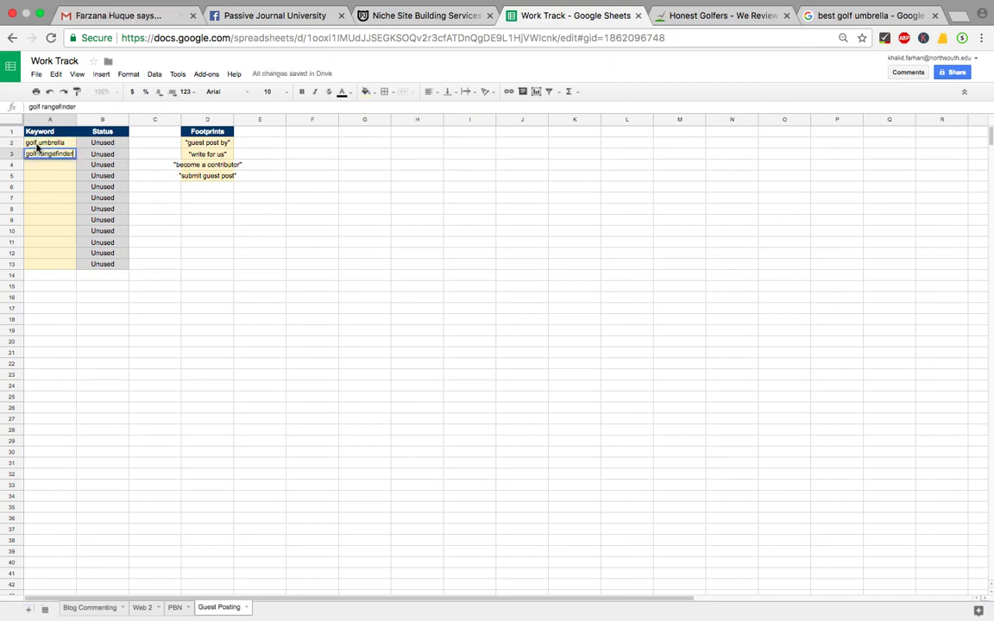
{"action": "key", "text": "Return"}
- Consult the Honest Golfers categories and add the keywords "golf club" in A4 and "golf cart" in A5 of the Work Track spreadsheet
{"action": "type", "text": "golf"}
{"action": "key", "text": "Escape"}
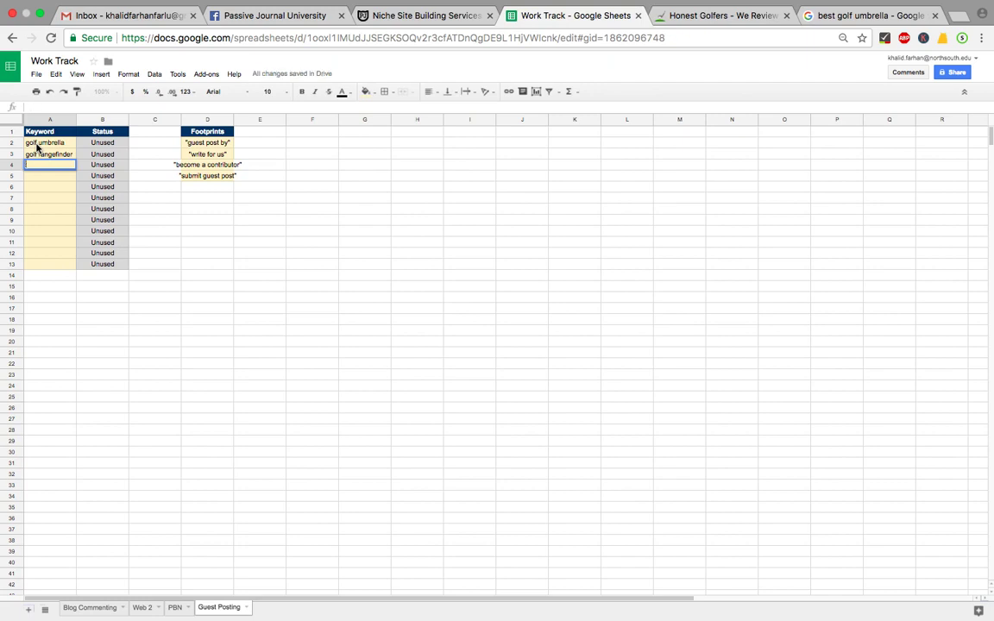
{"action": "left_click", "coordinate": [678, 21]}
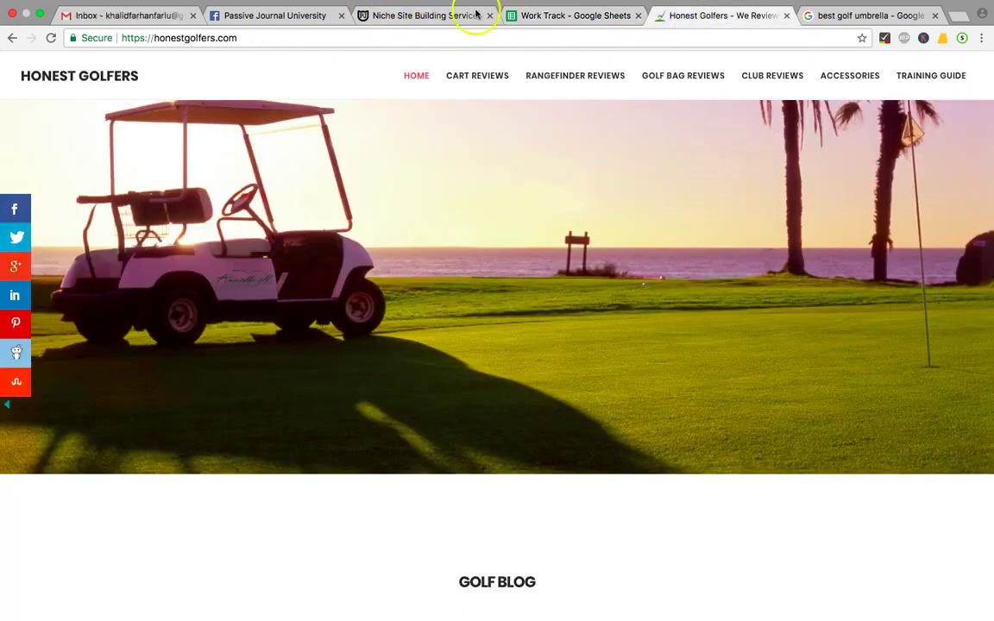
{"action": "left_click", "coordinate": [582, 17]}
{"action": "type", "text": "golf club"}
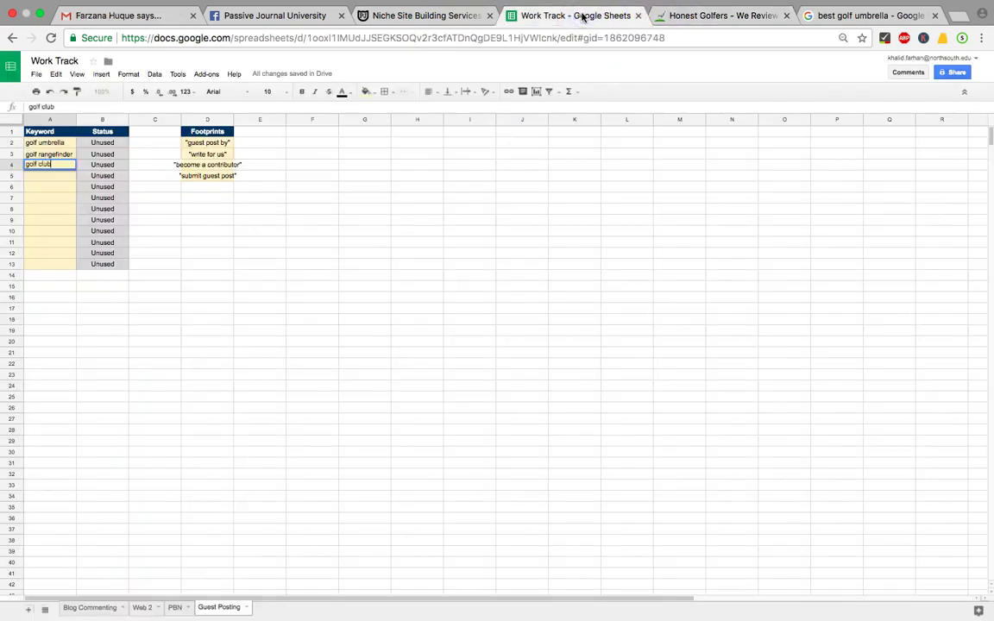
{"action": "key", "text": "Return"}
{"action": "left_click", "coordinate": [746, 16]}
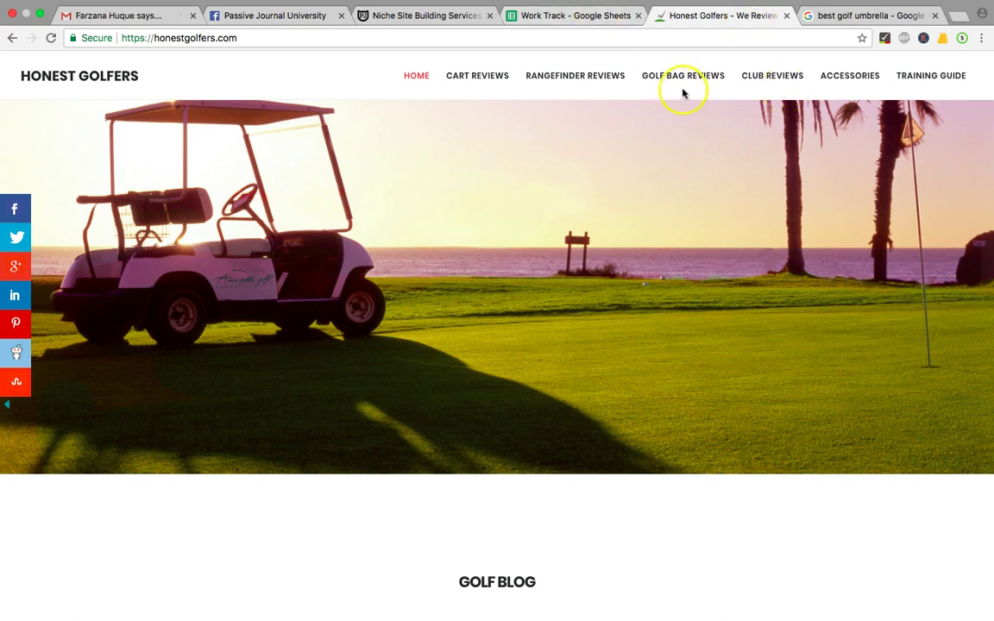
{"action": "left_click", "coordinate": [546, 17]}
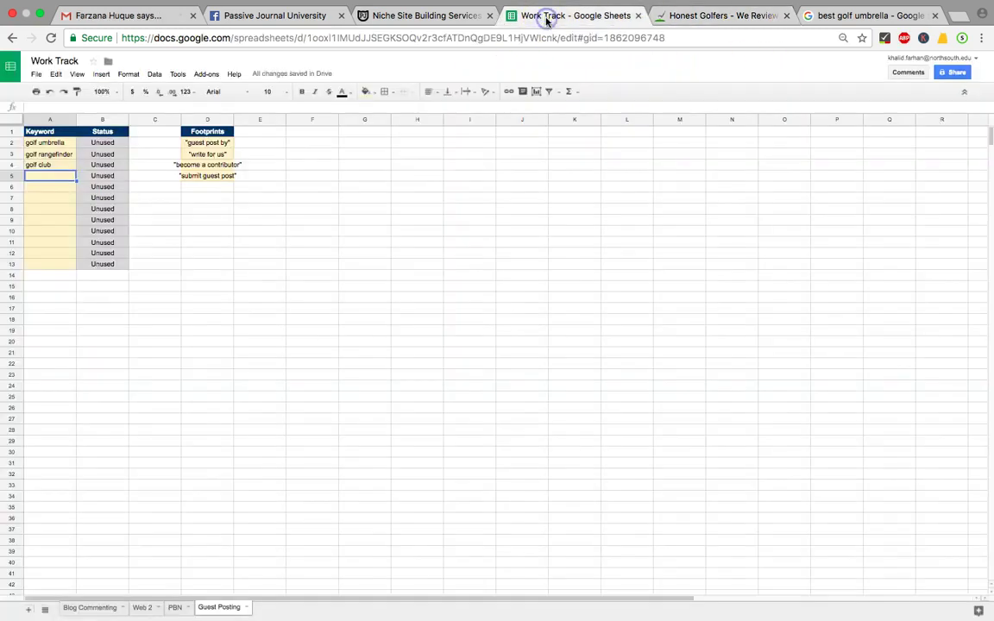
{"action": "type", "text": "golf cart"}
{"action": "key", "text": "Return"}
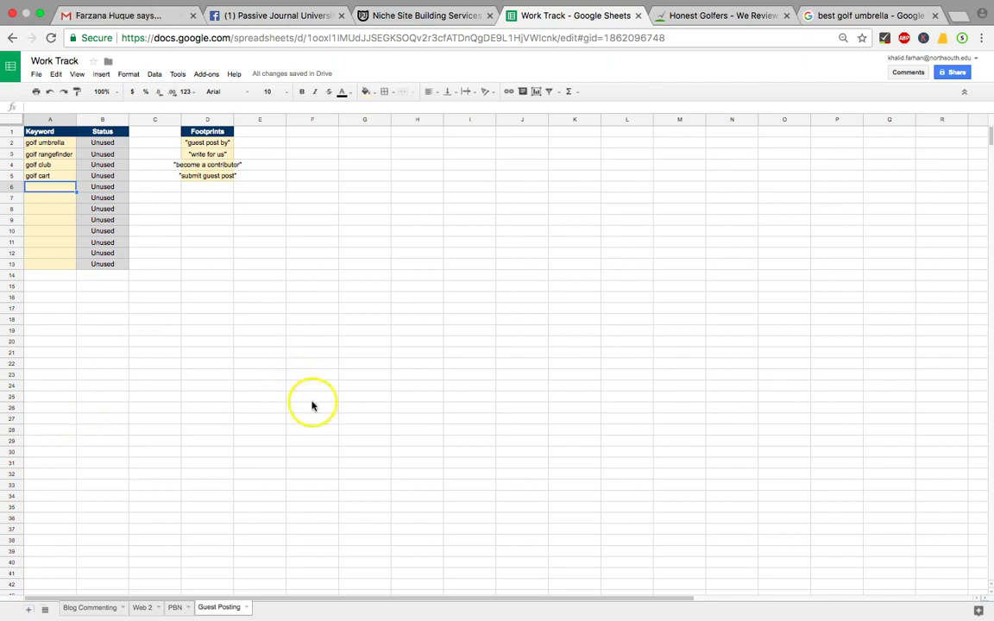
- Enter the heading "Steps" in cell I1
{"action": "left_click", "coordinate": [466, 133]}
{"action": "type", "text": "Step"}
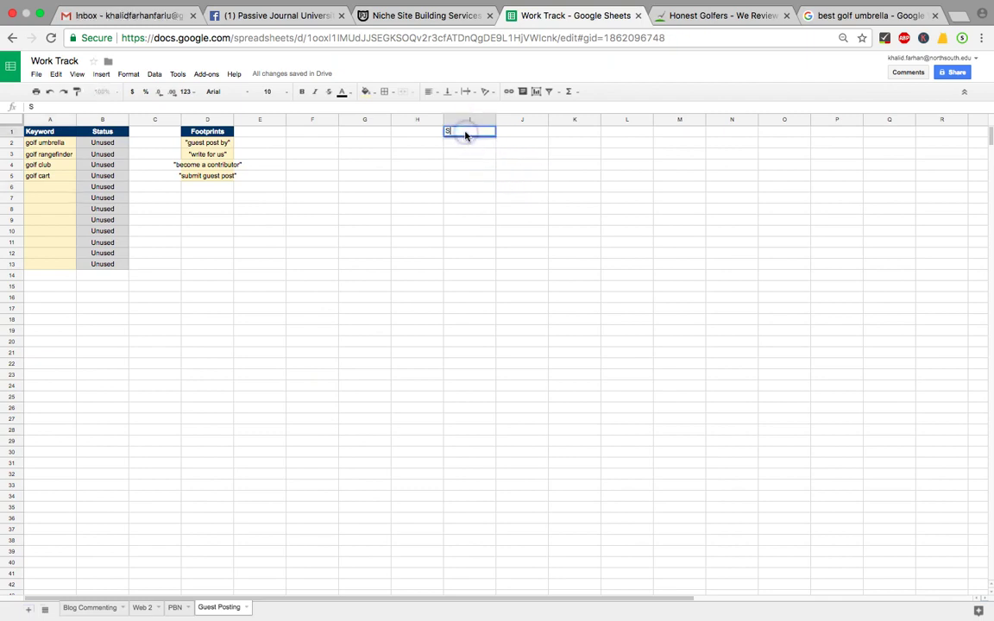
{"action": "key", "text": "Return"}
{"action": "double_click", "coordinate": [466, 132]}
{"action": "type", "text": "s"}
{"action": "key", "text": "Return"}
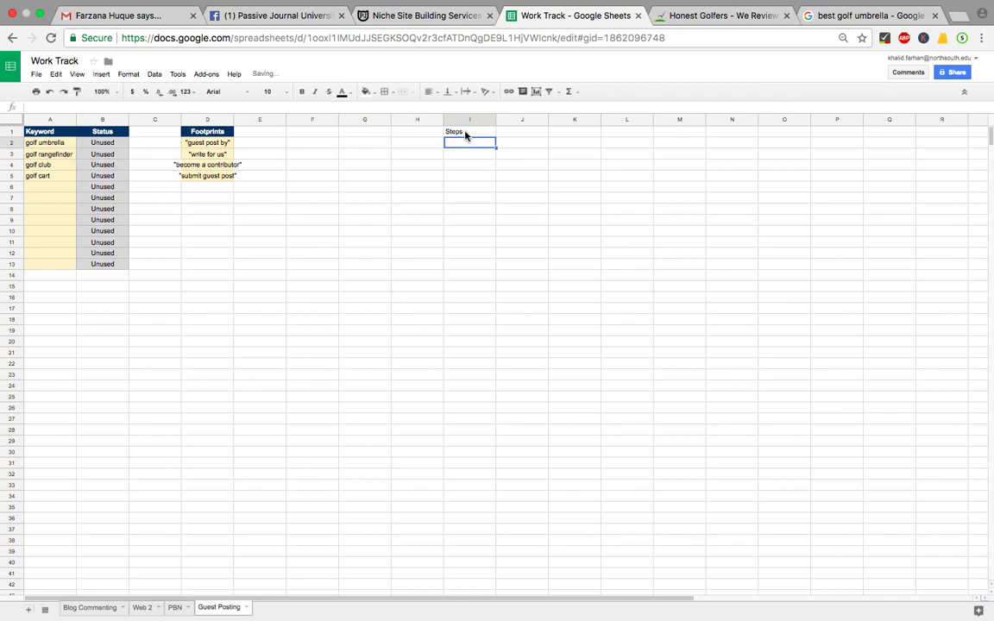
- Add step 1 under the Steps heading, with the number in I2 and "Prepare a list of keywords" in J2
{"action": "type", "text": "1"}
{"action": "key", "text": "Tab"}
{"action": "type", "text": "Prepare"}
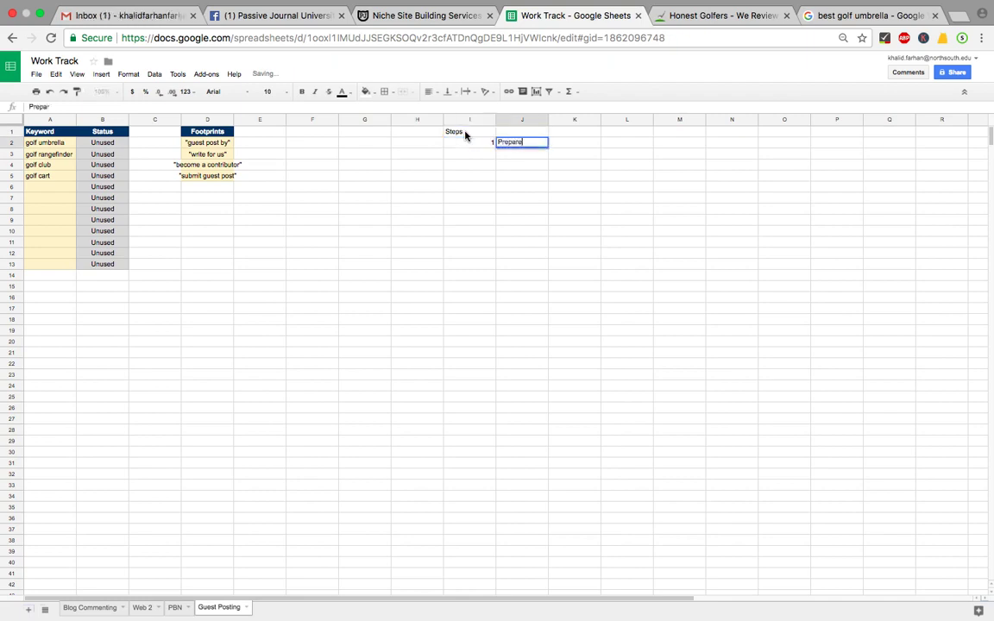
{"action": "type", "text": " a list of keywor"}
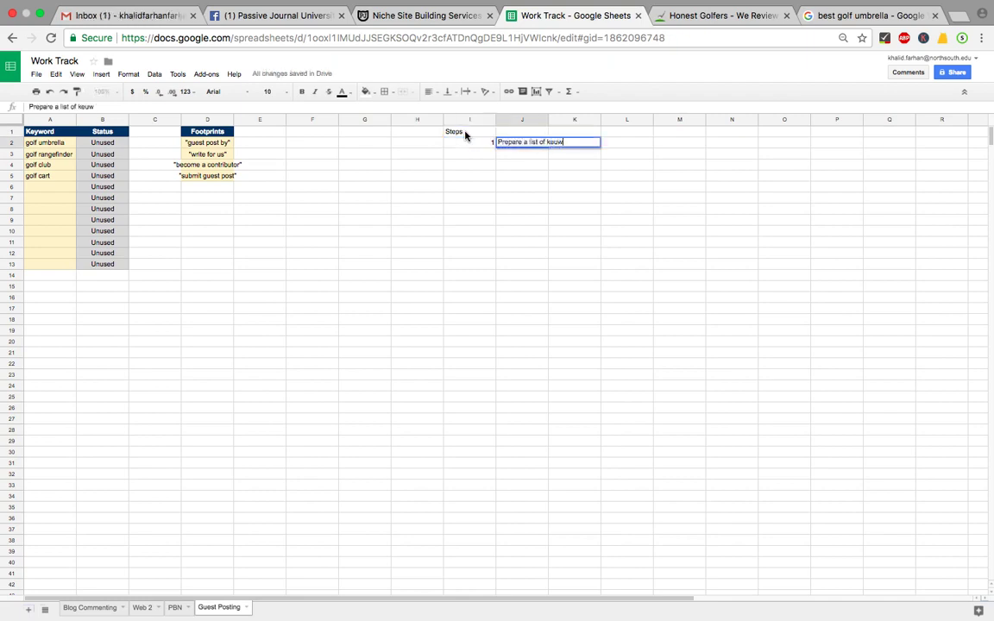
{"action": "type", "text": "ds"}
{"action": "key", "text": "Return"}
- Add step 2 under the Steps heading, with the number in I3 and "Prepare a list of prospects" in J3
{"action": "key", "text": "Left"}
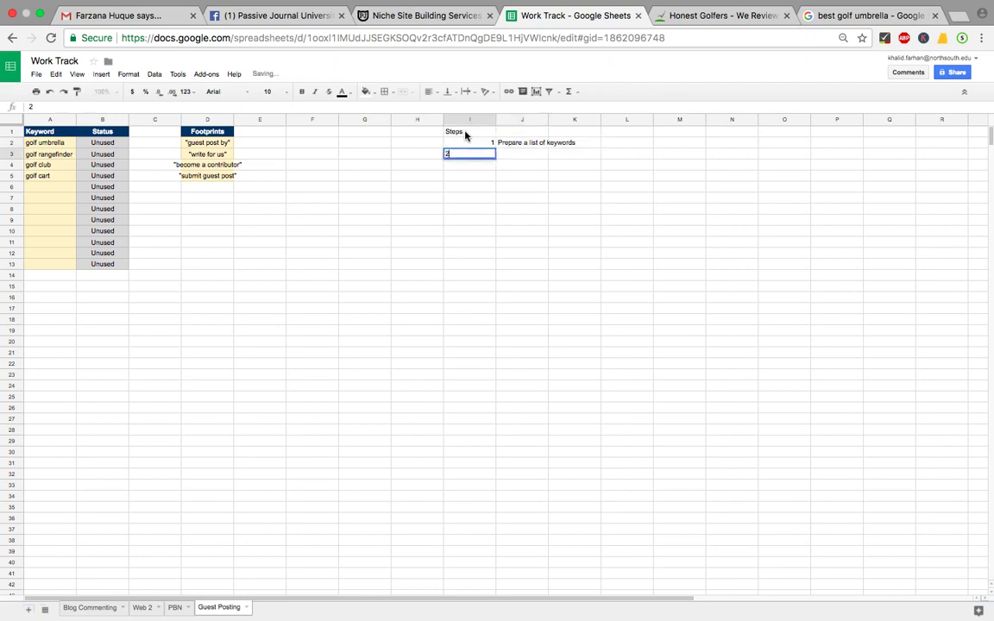
{"action": "type", "text": "2"}
{"action": "key", "text": "Tab"}
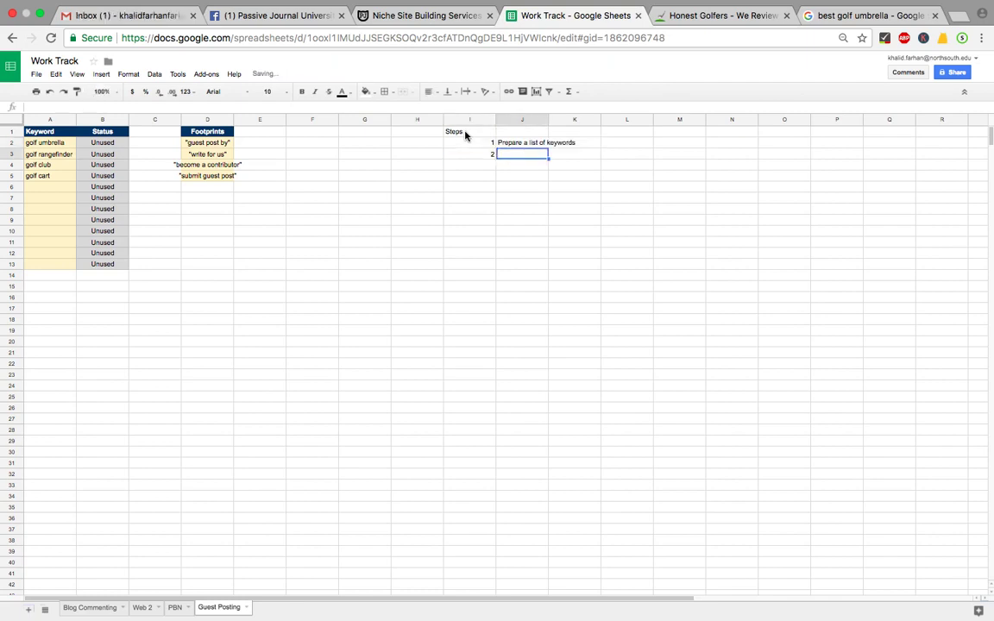
{"action": "type", "text": "Po"}
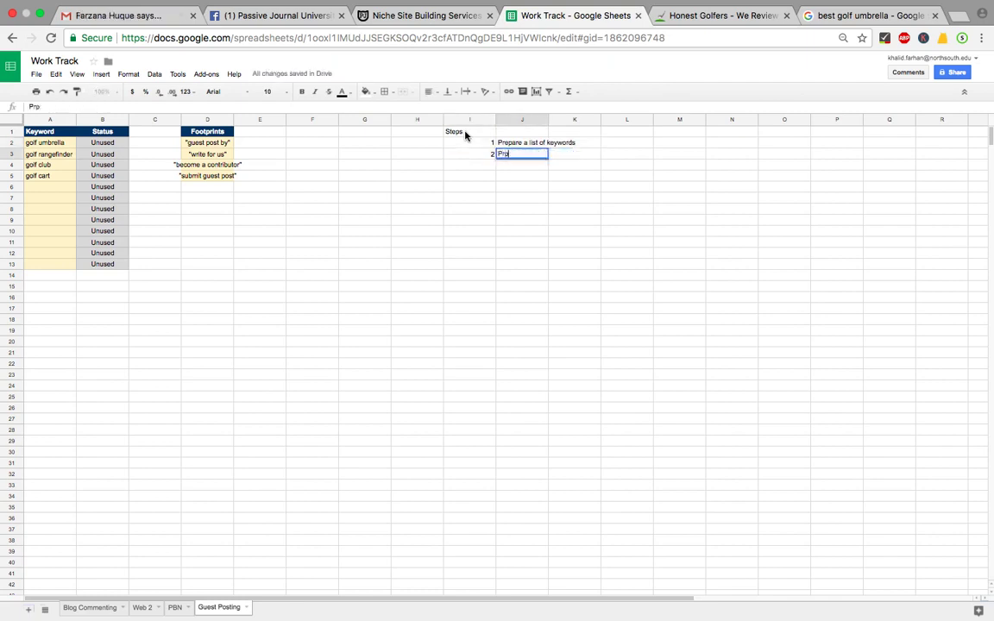
{"action": "type", "text": "epare a list of "}
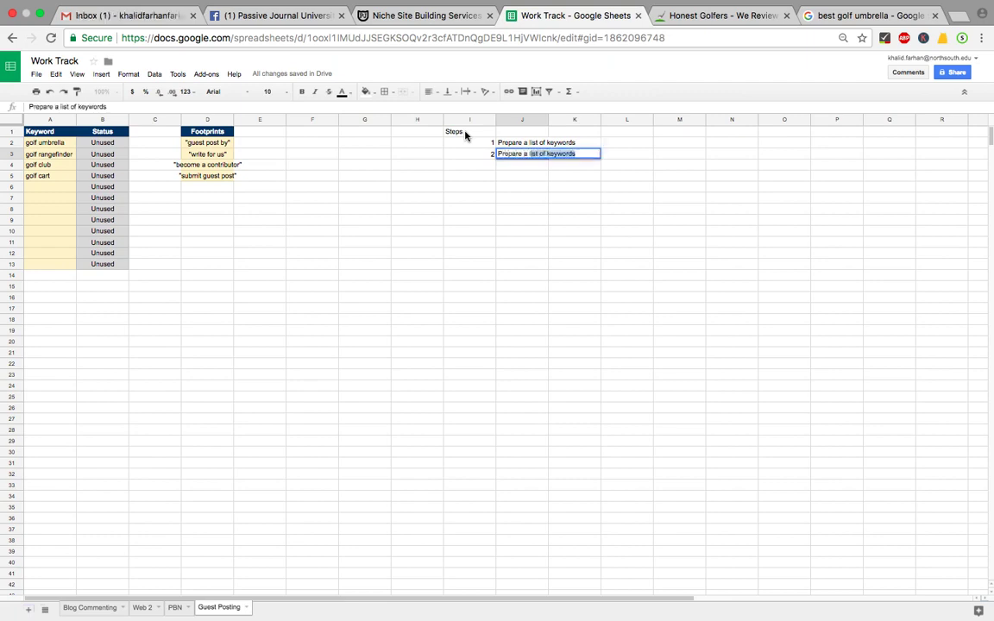
{"action": "type", "text": "prospects"}
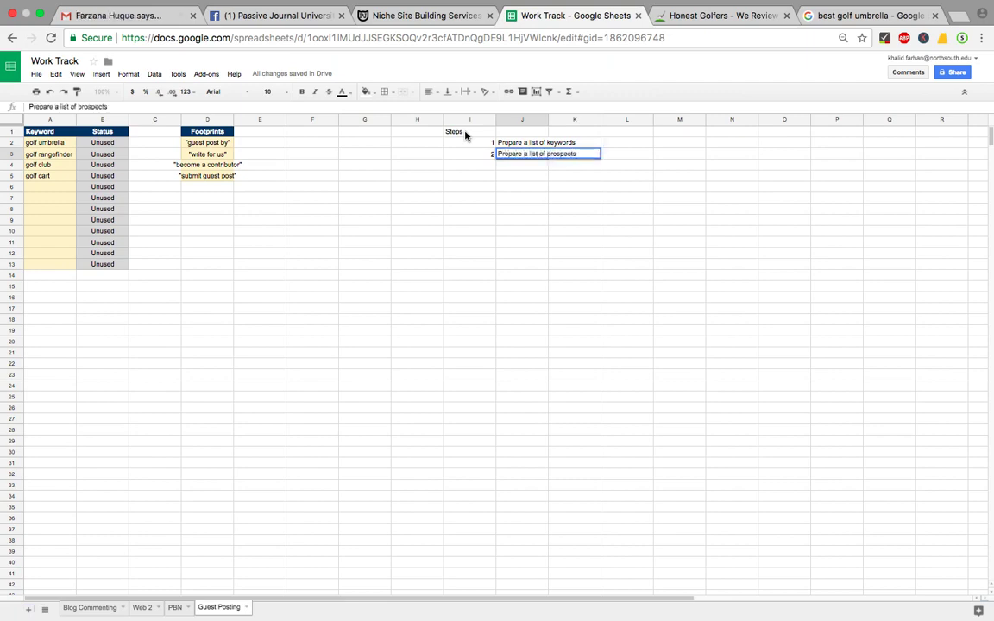
{"action": "key", "text": "Return"}
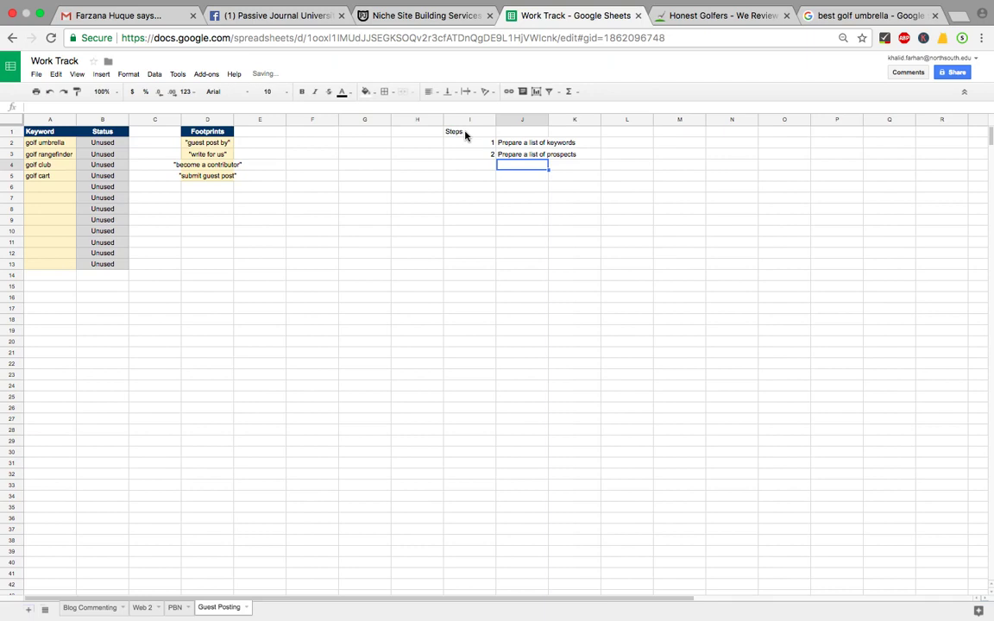
- Close the Honest Golfers page and the "best golf umbrella" search page
{"action": "left_click", "coordinate": [50, 145]}
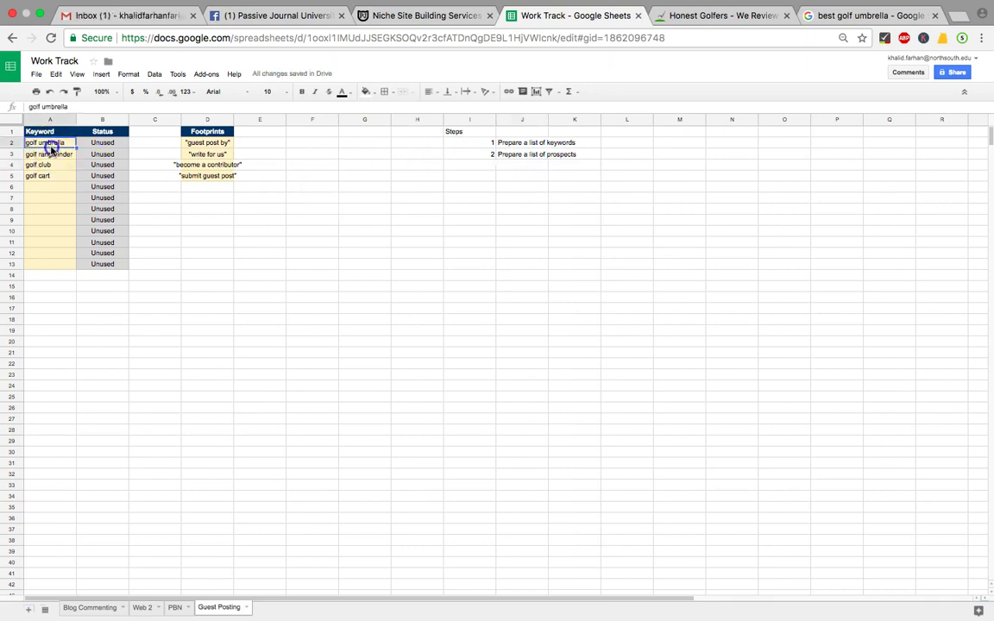
{"action": "left_click", "coordinate": [787, 10]}
{"action": "left_click", "coordinate": [787, 10]}
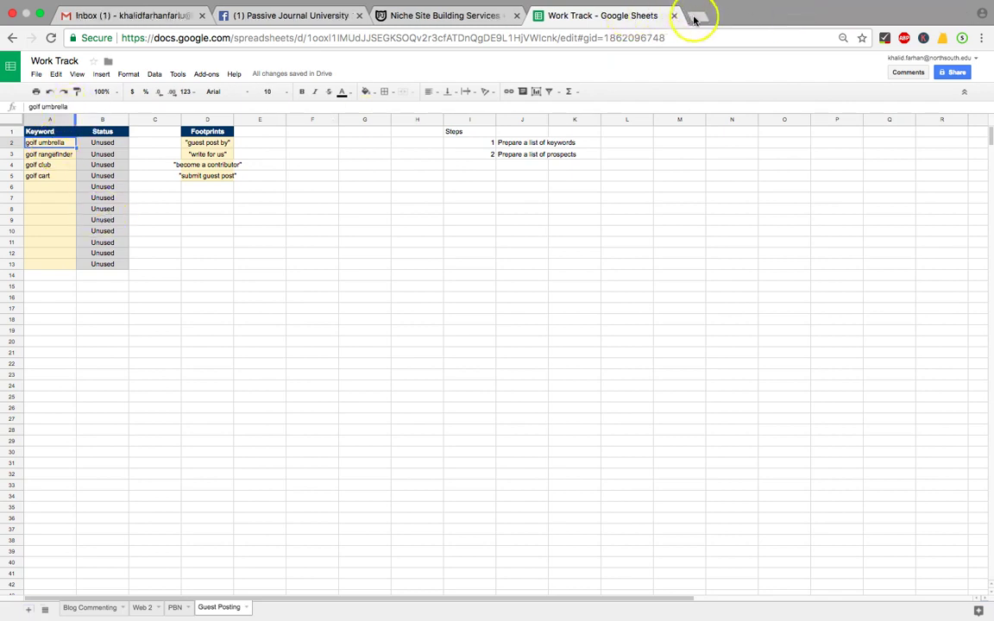
- Run a Google search for the keyword "golf umbrella" straight from cell A2
{"action": "right_click", "coordinate": [57, 141]}
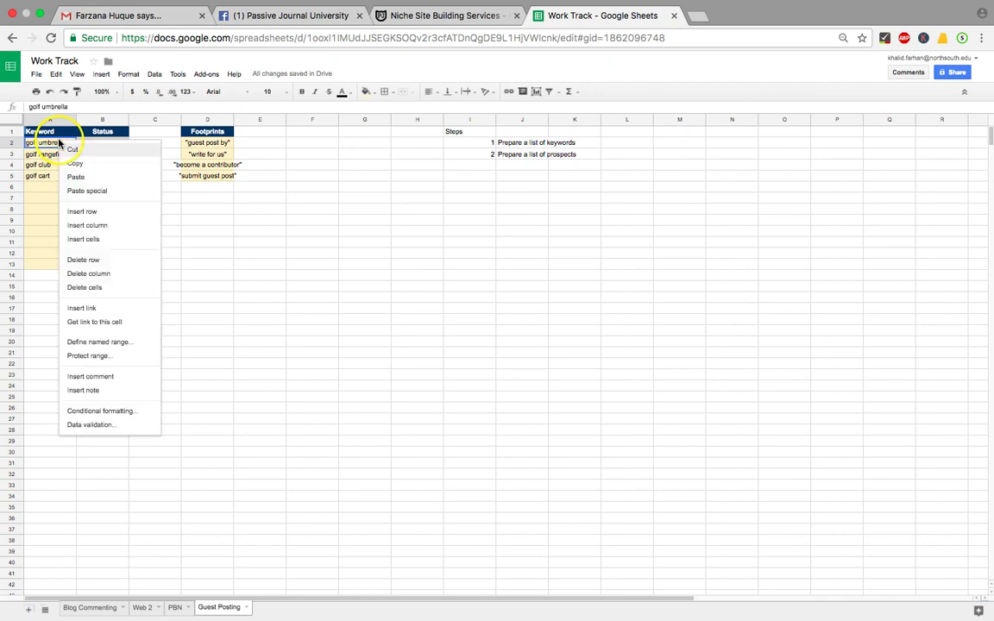
{"action": "left_click", "coordinate": [40, 141]}
{"action": "triple_click", "coordinate": [40, 141]}
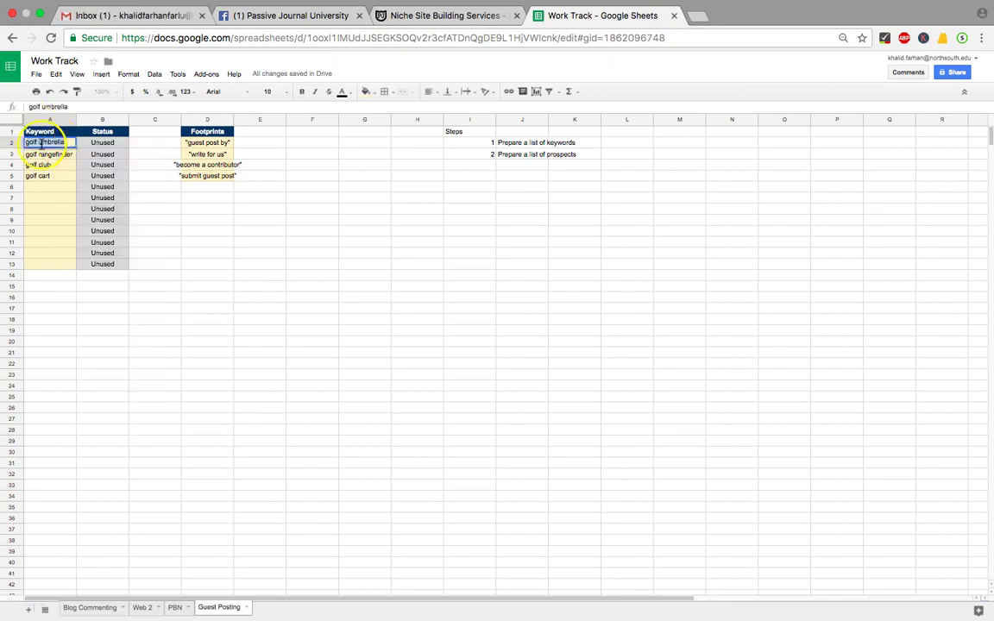
{"action": "right_click", "coordinate": [41, 143]}
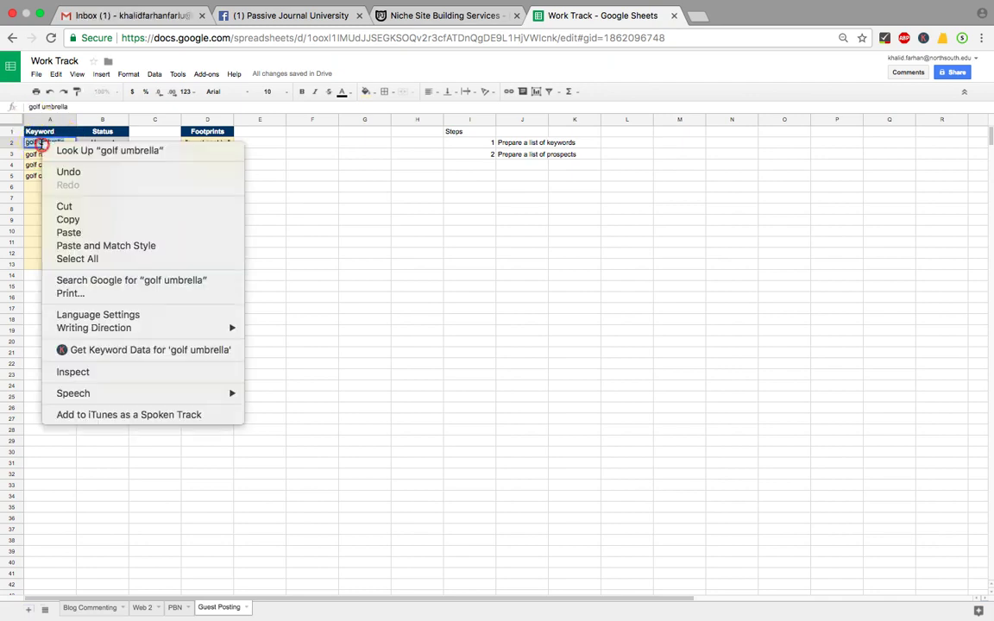
{"action": "left_click", "coordinate": [89, 280]}
- Copy the "guest post by" footprint from D2 and search Google for golf umbrella + "guest post by"
{"action": "left_click", "coordinate": [552, 15]}
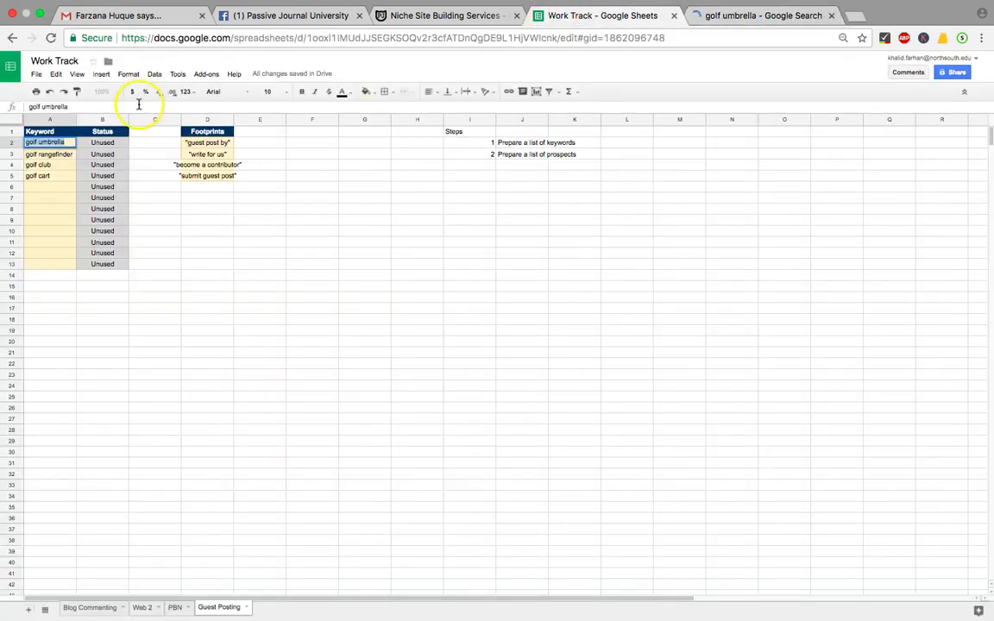
{"action": "left_click", "coordinate": [197, 145]}
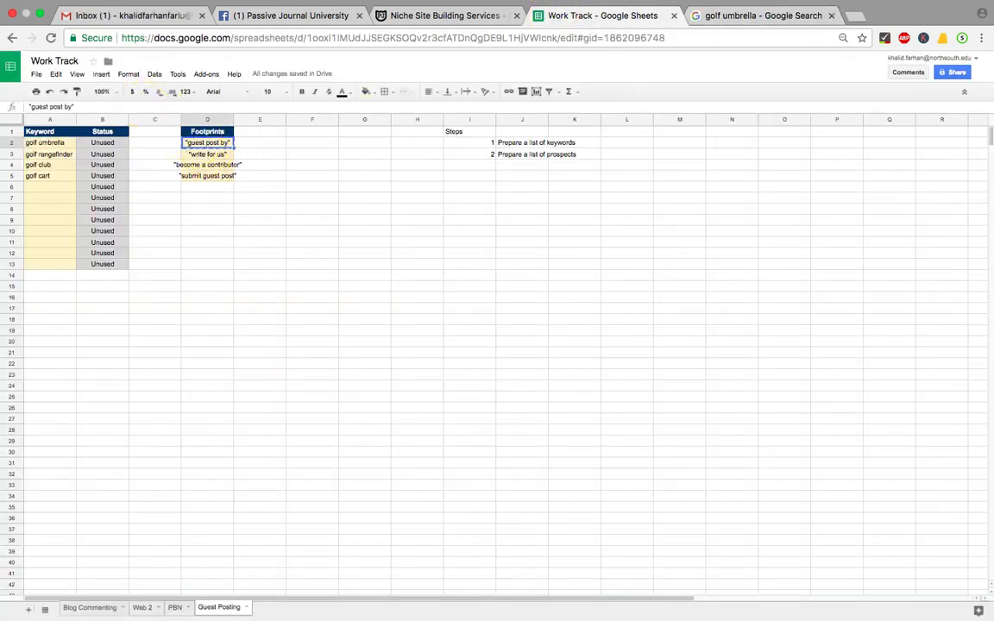
{"action": "left_click", "coordinate": [727, 16]}
{"action": "left_click", "coordinate": [320, 75]}
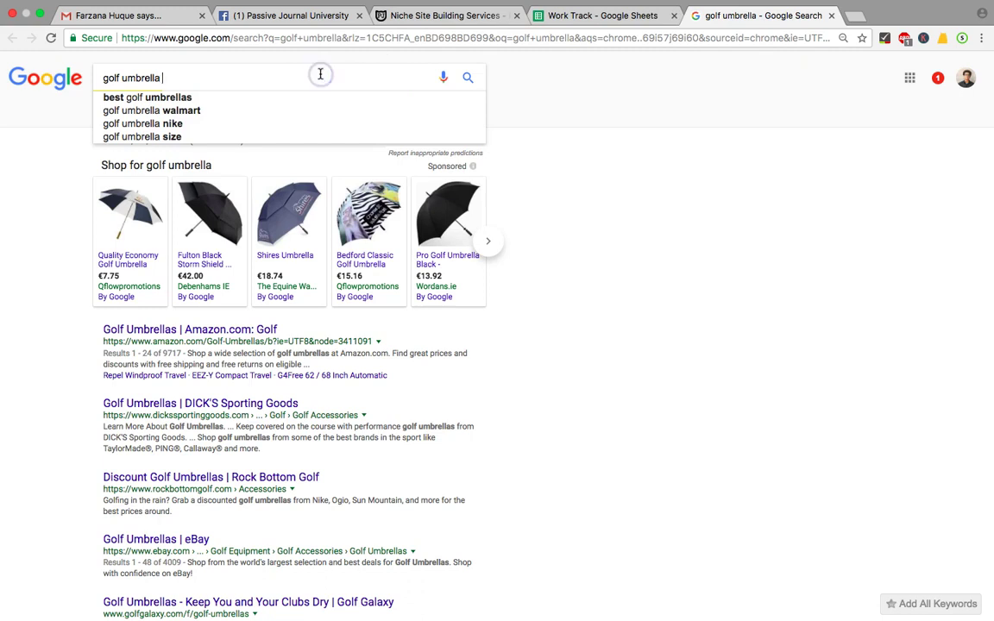
{"action": "type", "text": "+"}
{"action": "type", "text": "\"guest post by\""}
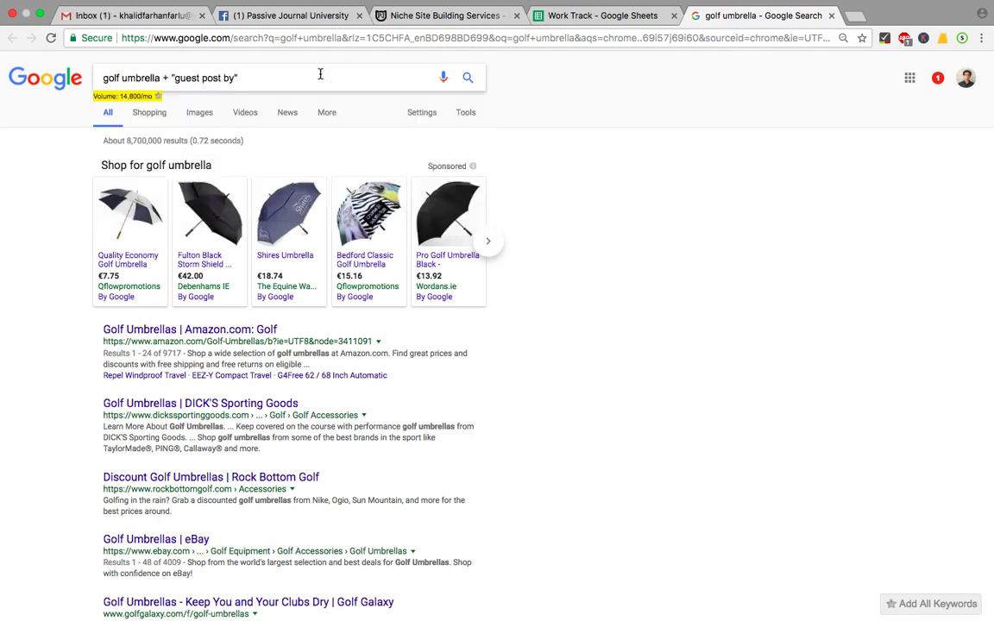
{"action": "left_click", "coordinate": [532, 18]}
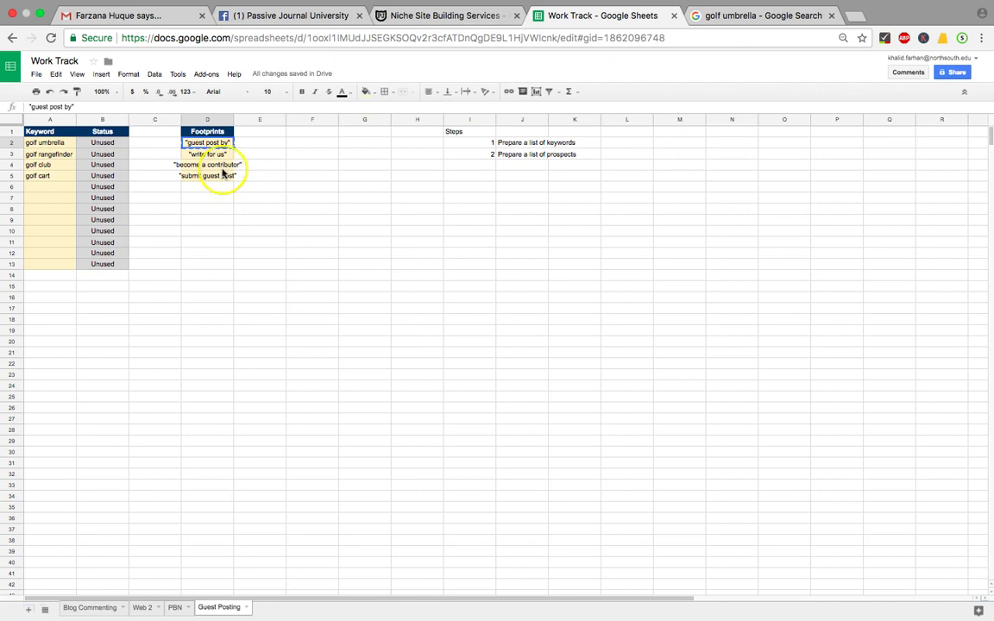
{"action": "left_click", "coordinate": [739, 16]}
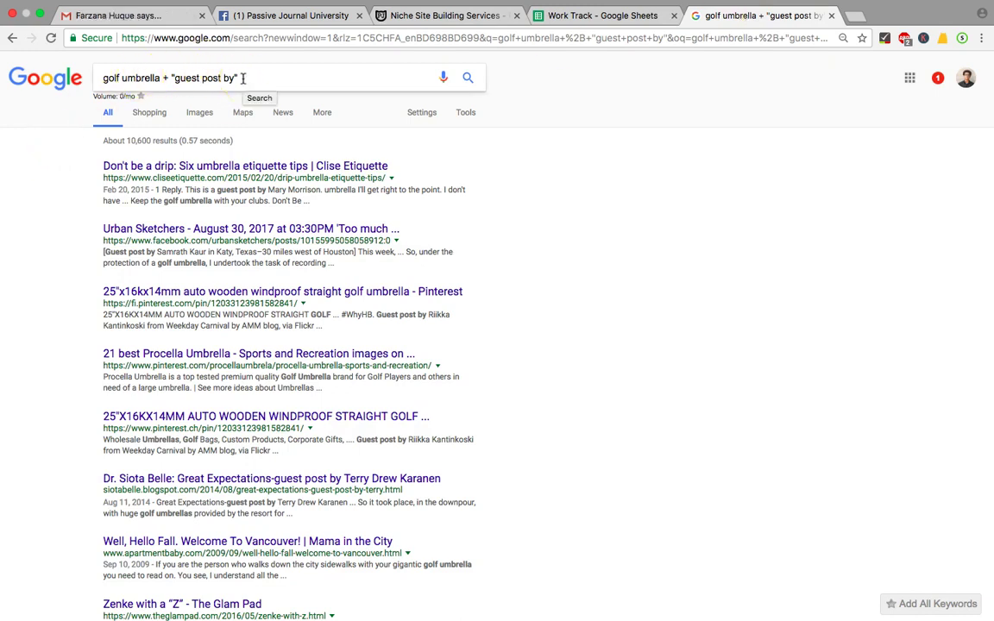
- Examine the Google results for the golf umbrella guest-post query, including the result count, and compare the query with the sheet's footprints
{"action": "scroll", "coordinate": [479, 318], "scroll_direction": "down", "scroll_amount": 5}
{"action": "scroll", "coordinate": [476, 337], "scroll_direction": "up", "scroll_amount": 6}
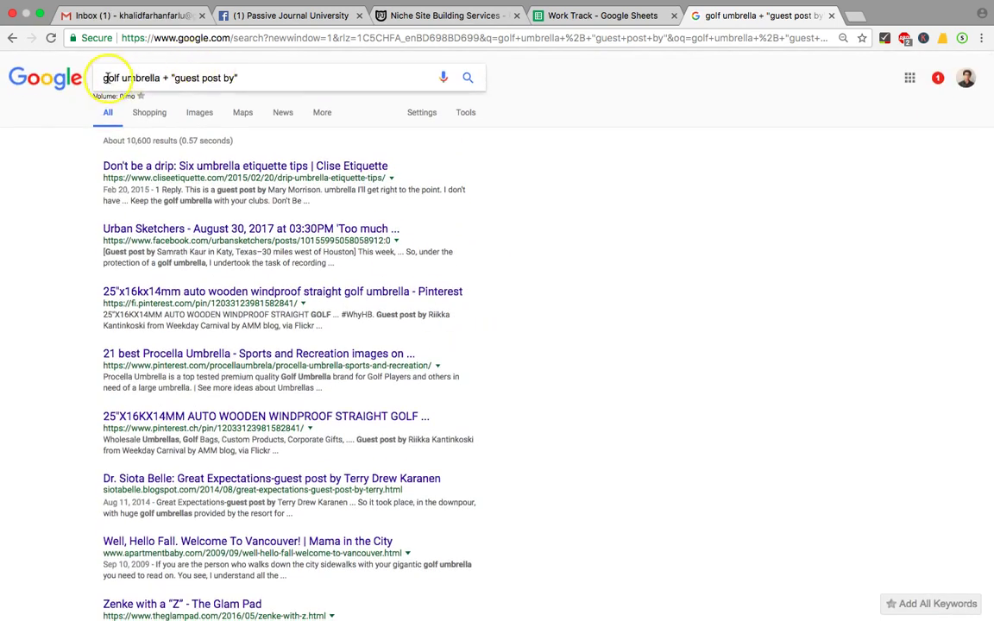
{"action": "left_click", "coordinate": [236, 81]}
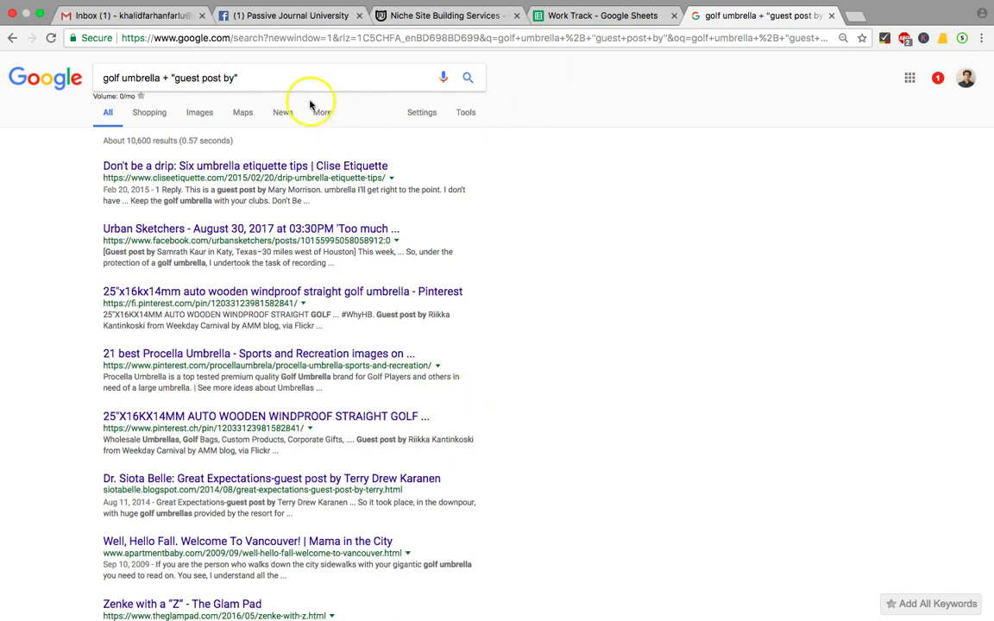
{"action": "left_click", "coordinate": [593, 14]}
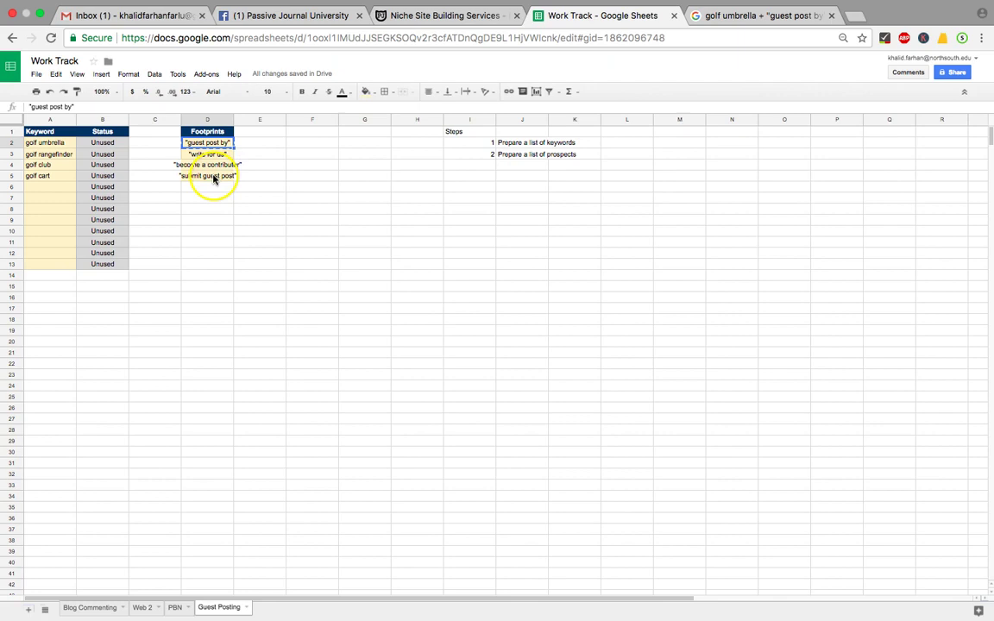
{"action": "left_click", "coordinate": [772, 16]}
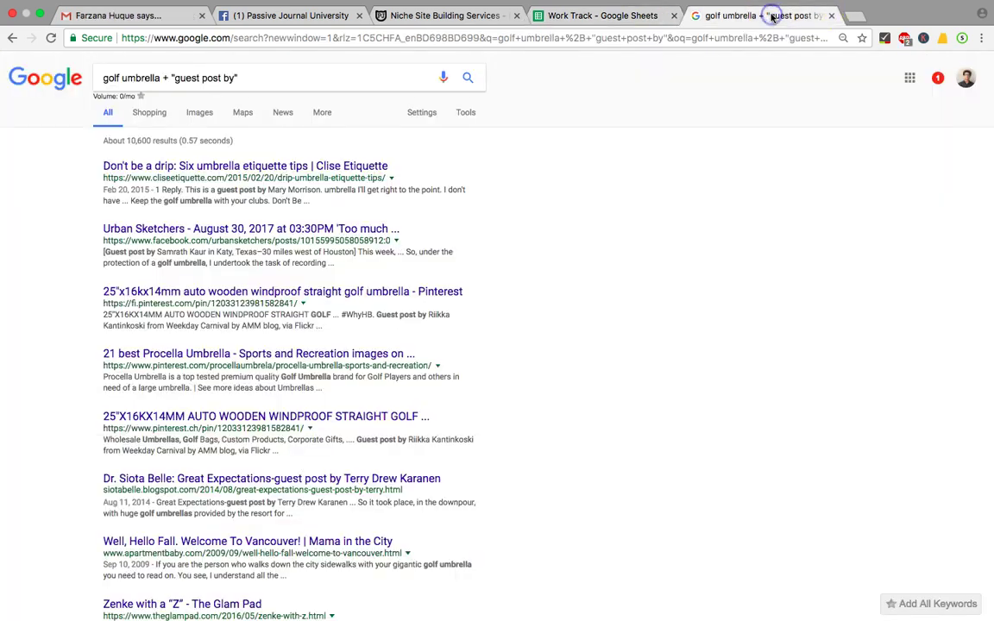
{"action": "double_click", "coordinate": [143, 141]}
{"action": "triple_click", "coordinate": [143, 140]}
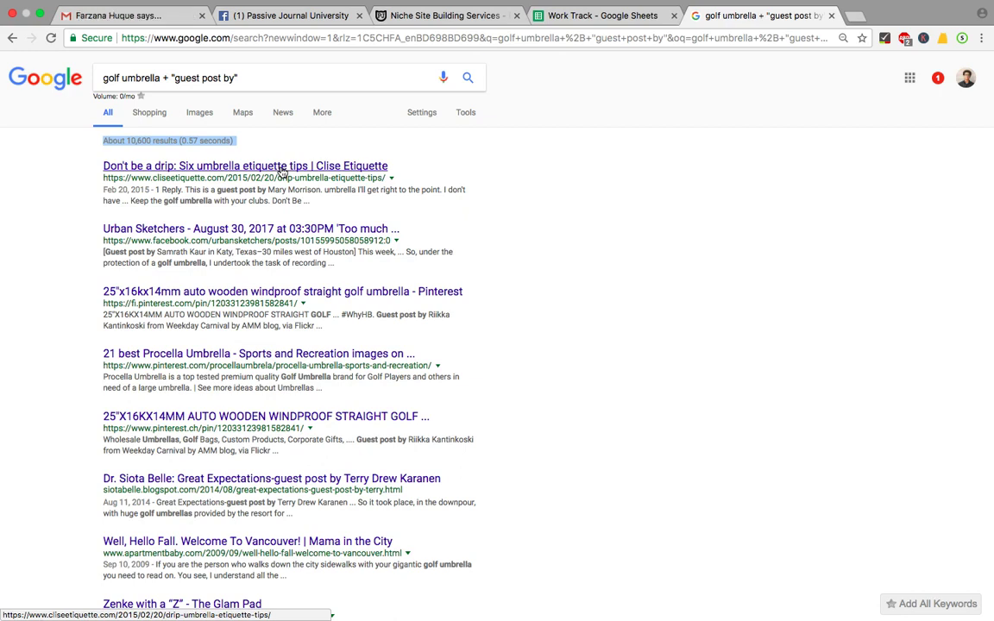
{"action": "scroll", "coordinate": [282, 172], "scroll_direction": "down", "scroll_amount": 5}
{"action": "scroll", "coordinate": [282, 171], "scroll_direction": "up", "scroll_amount": 3}
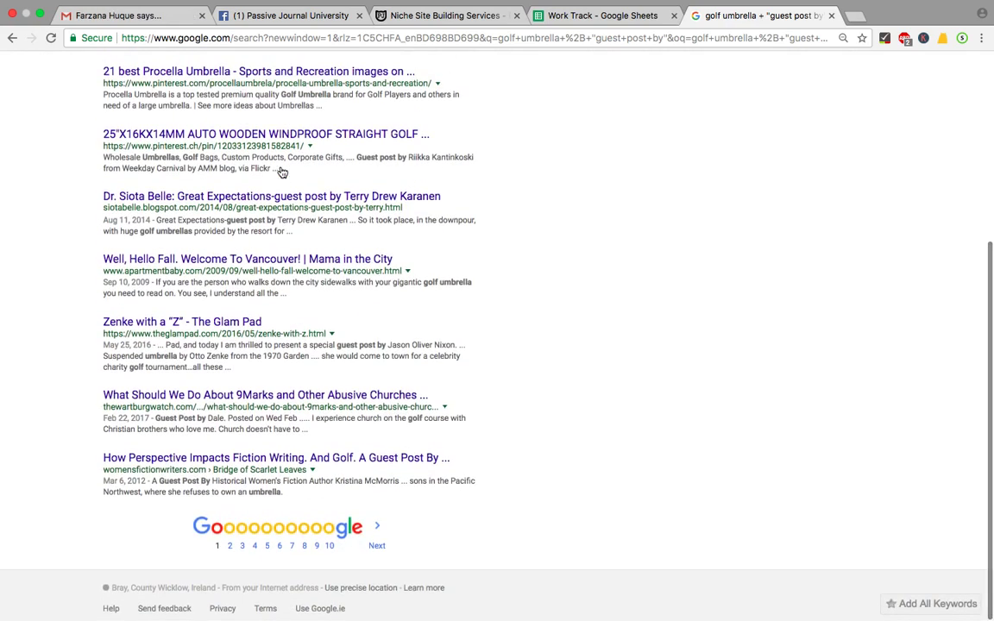
{"action": "scroll", "coordinate": [282, 173], "scroll_direction": "up", "scroll_amount": 4}
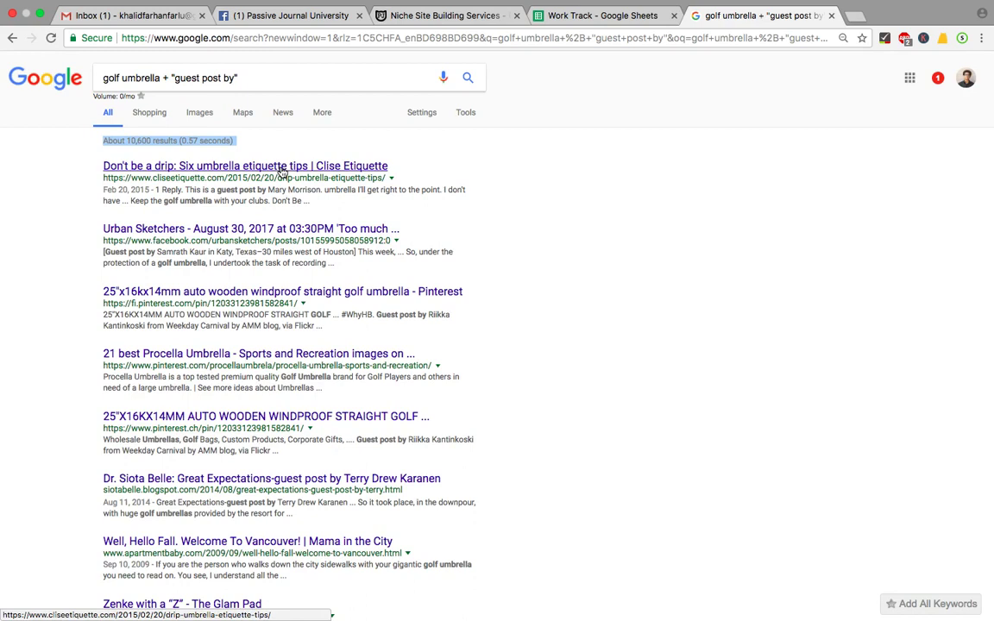
- Open the search result "Don't be a drip: Six umbrella etiquette tips" in a new tab, skim it, and close the Gmail page
{"action": "left_click", "coordinate": [282, 171], "text": "super"}
{"action": "left_click", "coordinate": [850, 19]}
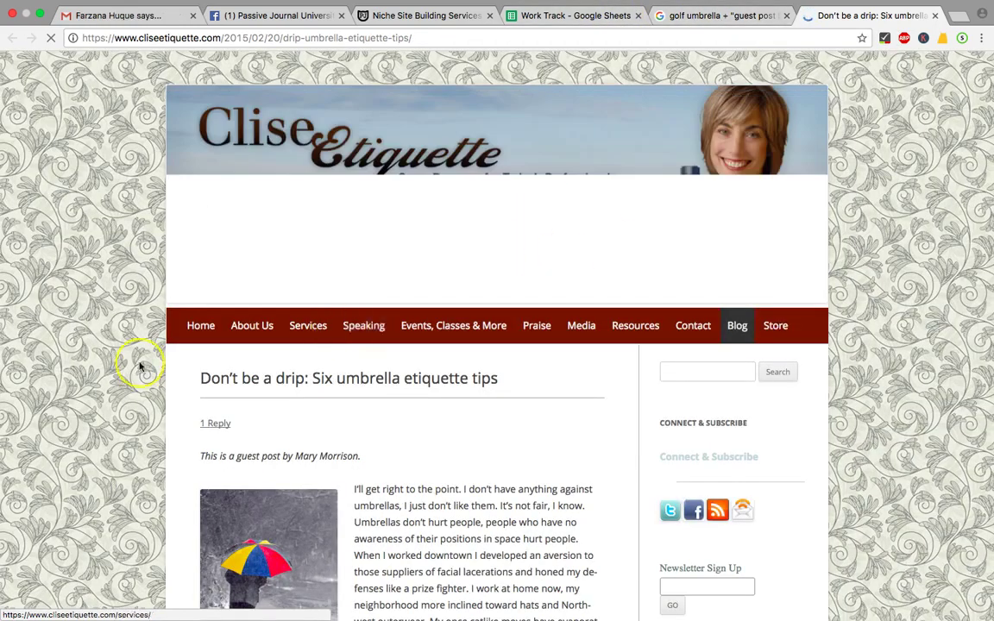
{"action": "scroll", "coordinate": [139, 367], "scroll_direction": "down", "scroll_amount": 15}
{"action": "scroll", "coordinate": [140, 366], "scroll_direction": "down", "scroll_amount": 3}
{"action": "scroll", "coordinate": [140, 367], "scroll_direction": "up", "scroll_amount": 20}
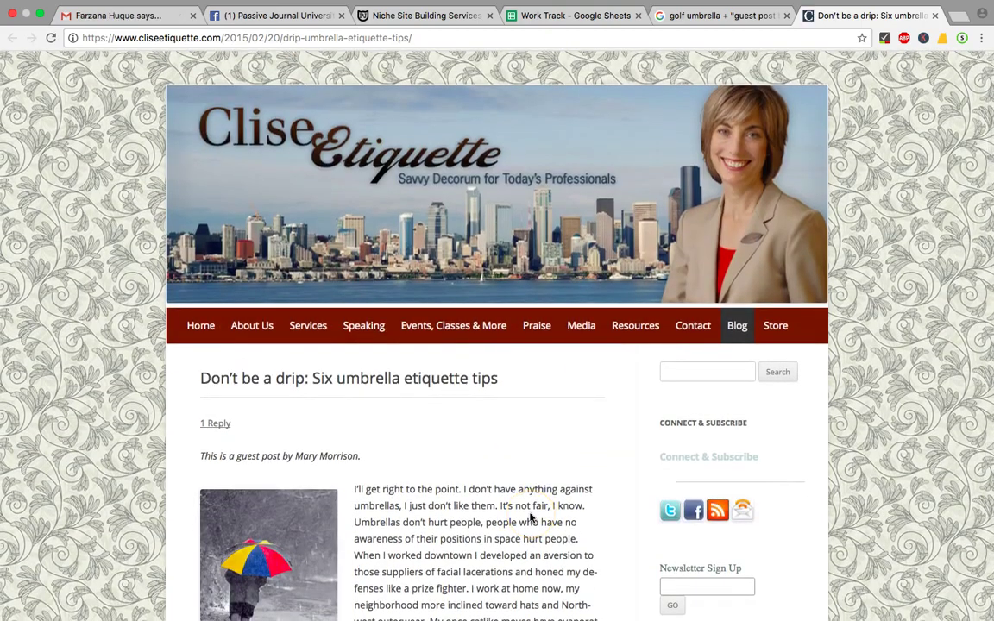
{"action": "left_click", "coordinate": [192, 16]}
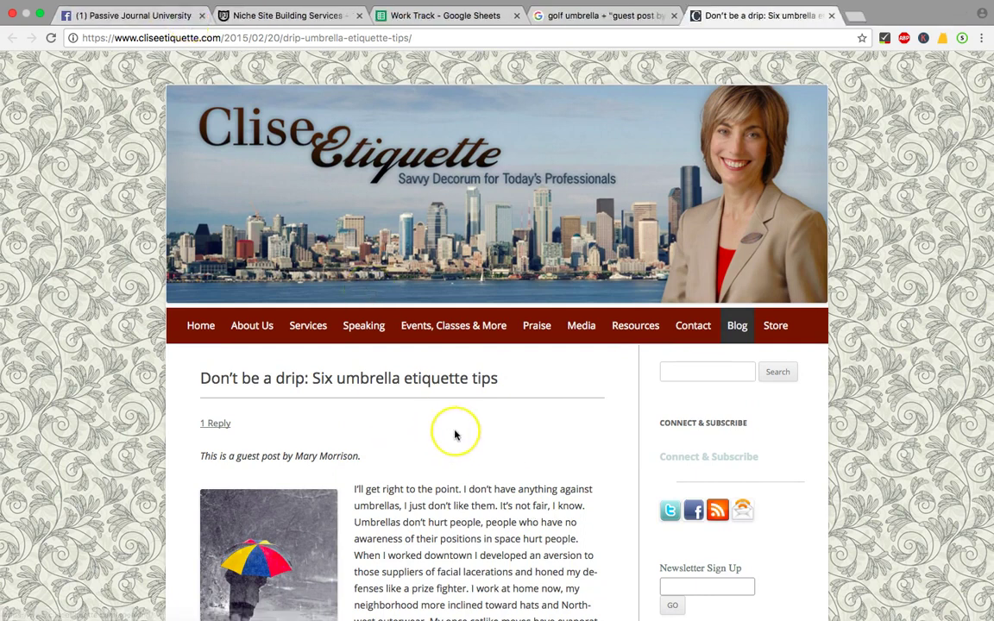
- Examine the umbrella etiquette article's title, guest-post text and comments, along with the site's categories, as a guest-posting prospect
{"action": "scroll", "coordinate": [454, 431], "scroll_direction": "down", "scroll_amount": 3}
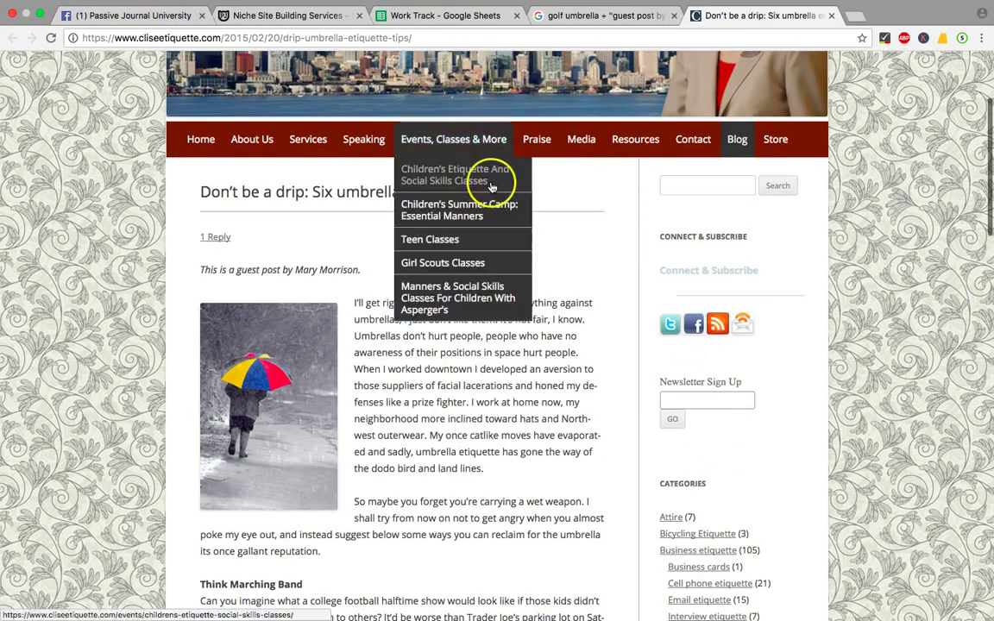
{"action": "scroll", "coordinate": [317, 193], "scroll_direction": "up", "scroll_amount": 3}
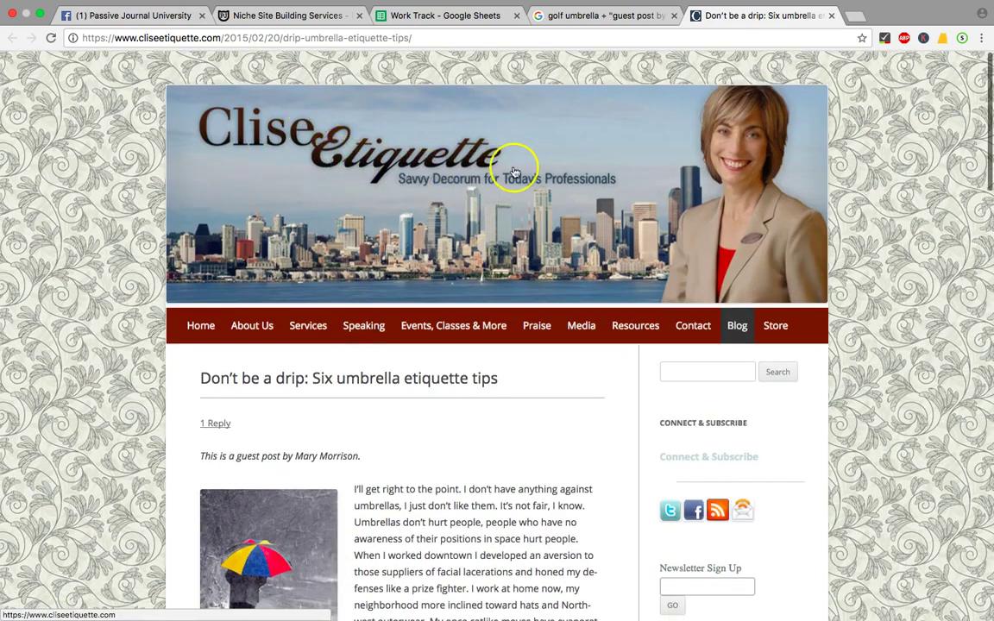
{"action": "triple_click", "coordinate": [439, 381]}
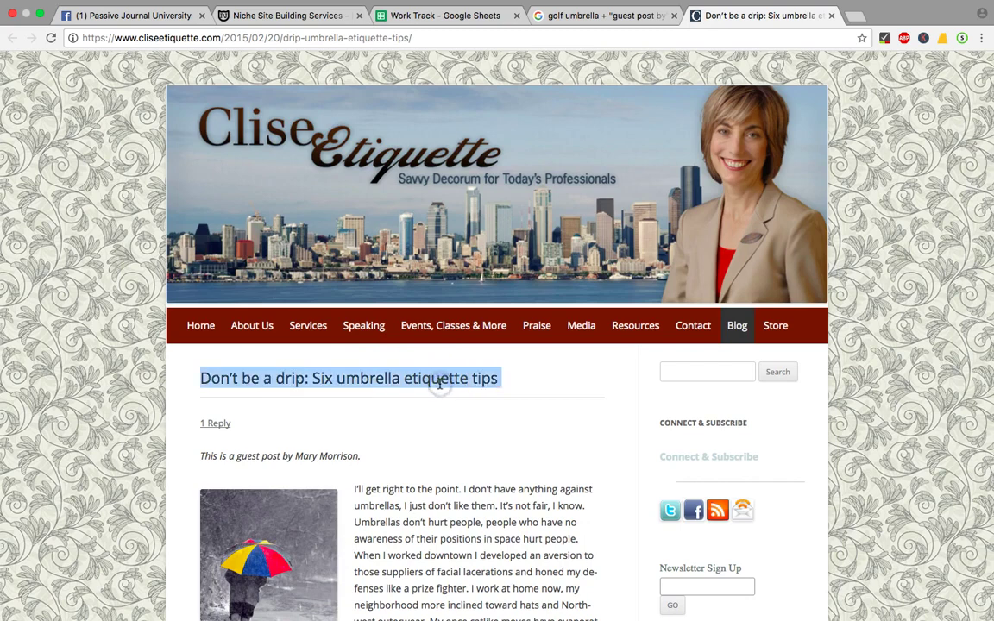
{"action": "scroll", "coordinate": [439, 385], "scroll_direction": "down", "scroll_amount": 10}
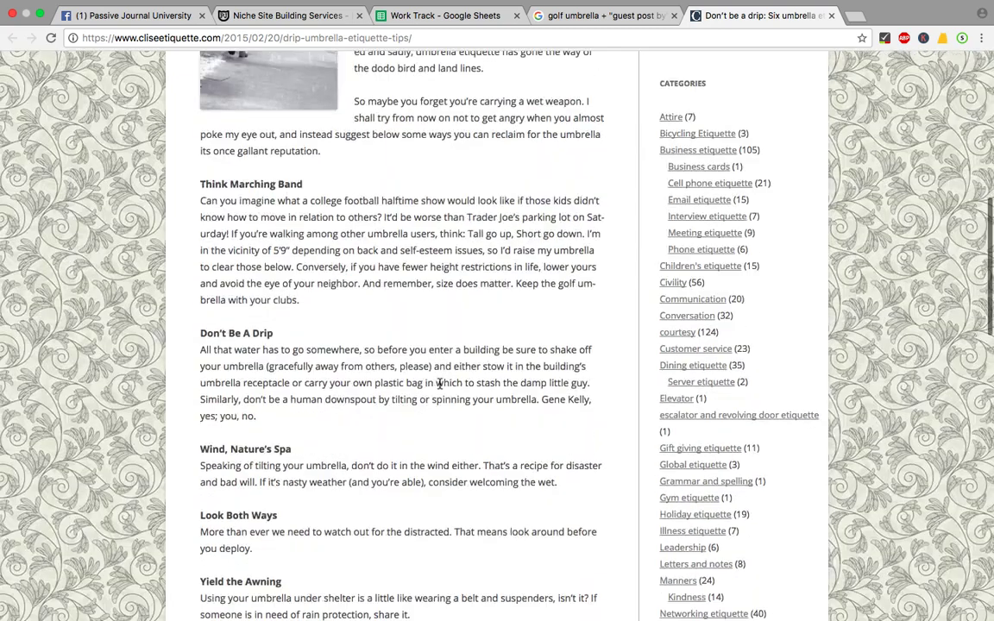
{"action": "scroll", "coordinate": [440, 384], "scroll_direction": "up", "scroll_amount": 10}
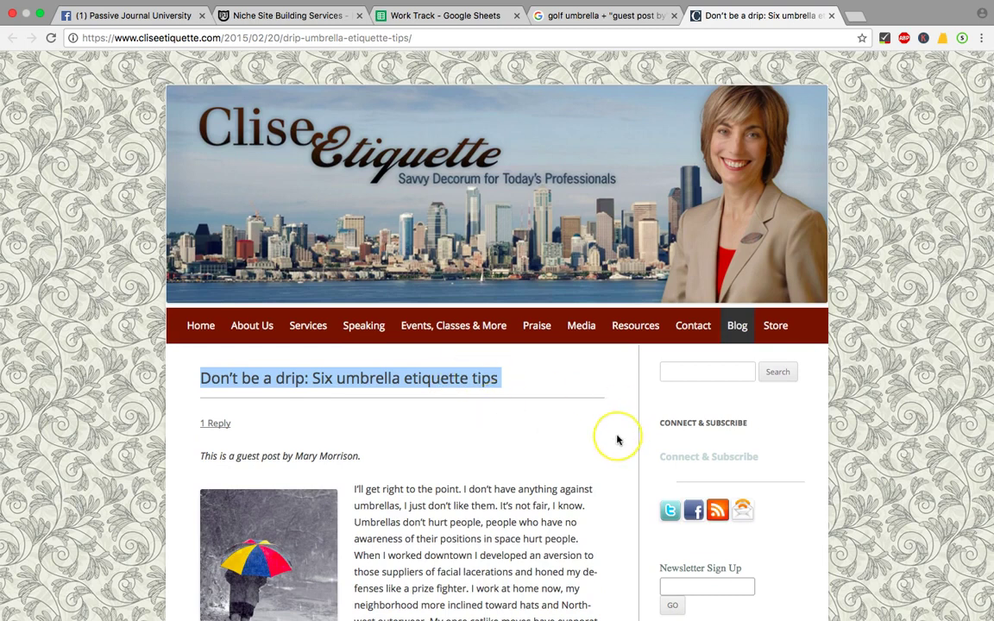
{"action": "scroll", "coordinate": [617, 440], "scroll_direction": "down", "scroll_amount": 10}
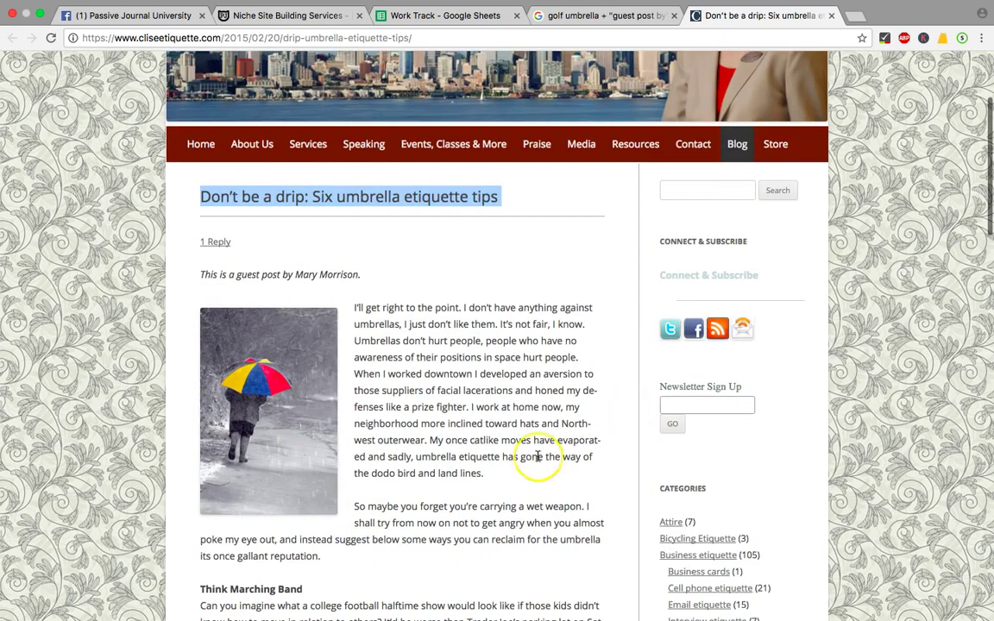
{"action": "scroll", "coordinate": [538, 455], "scroll_direction": "down", "scroll_amount": 5}
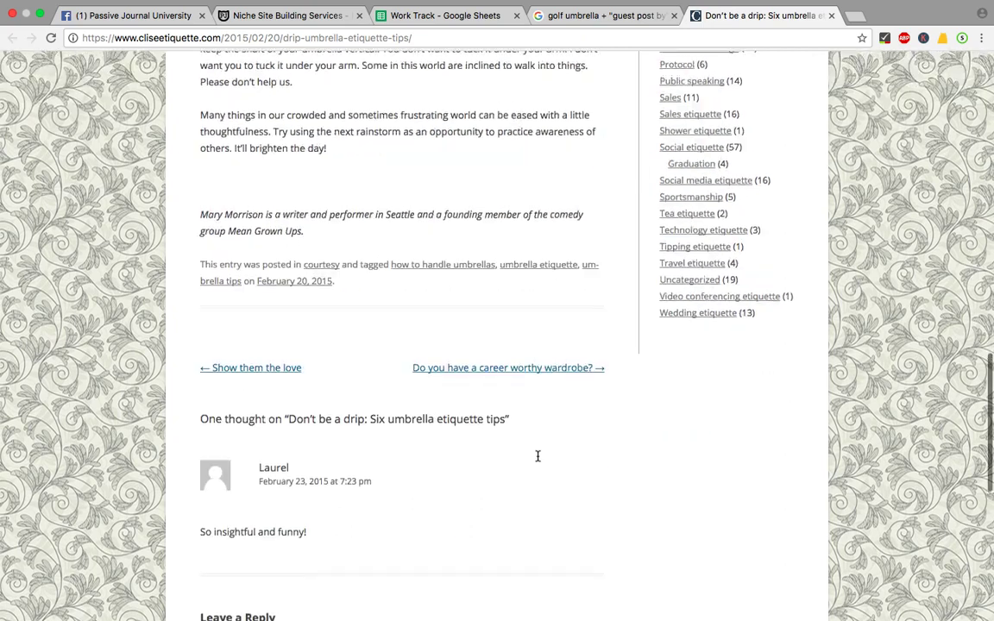
{"action": "scroll", "coordinate": [537, 455], "scroll_direction": "up", "scroll_amount": 15}
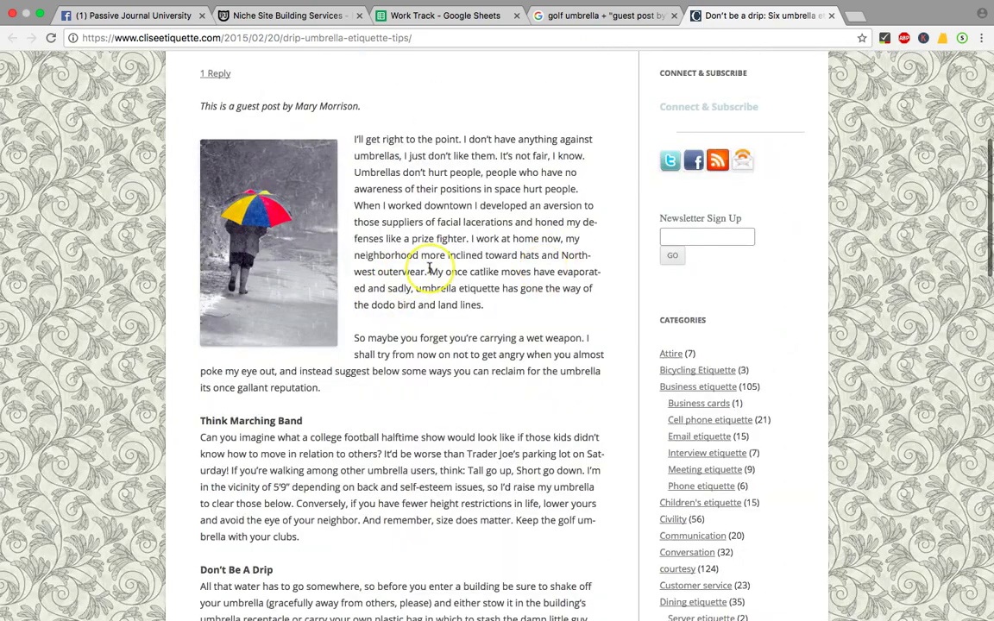
- Copy the umbrella etiquette article's URL and return to the Work Track spreadsheet
{"action": "scroll", "coordinate": [428, 261], "scroll_direction": "up", "scroll_amount": 5}
{"action": "scroll", "coordinate": [428, 267], "scroll_direction": "up", "scroll_amount": 2}
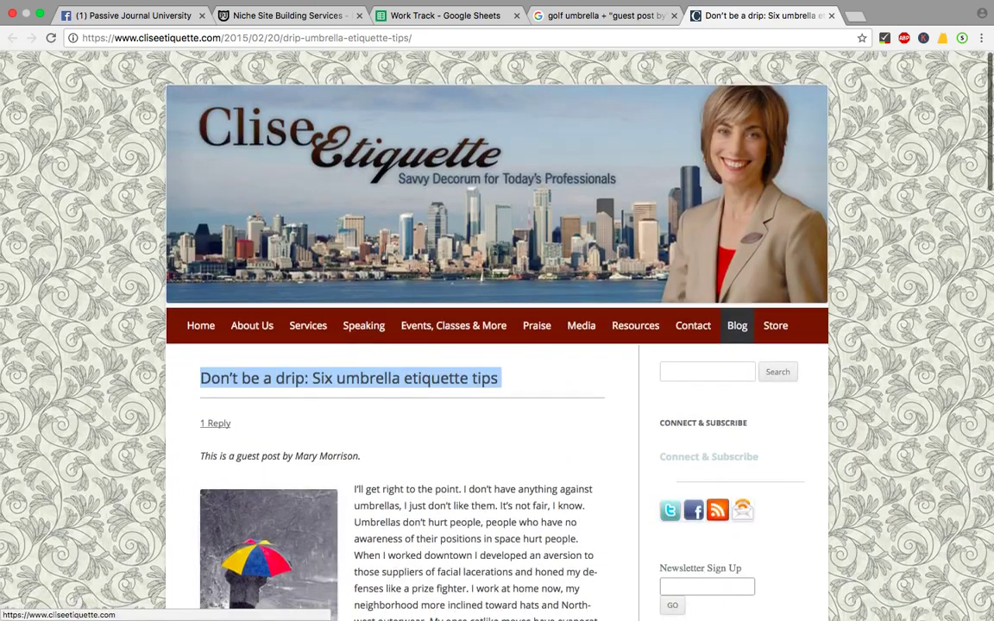
{"action": "left_click", "coordinate": [633, 28]}
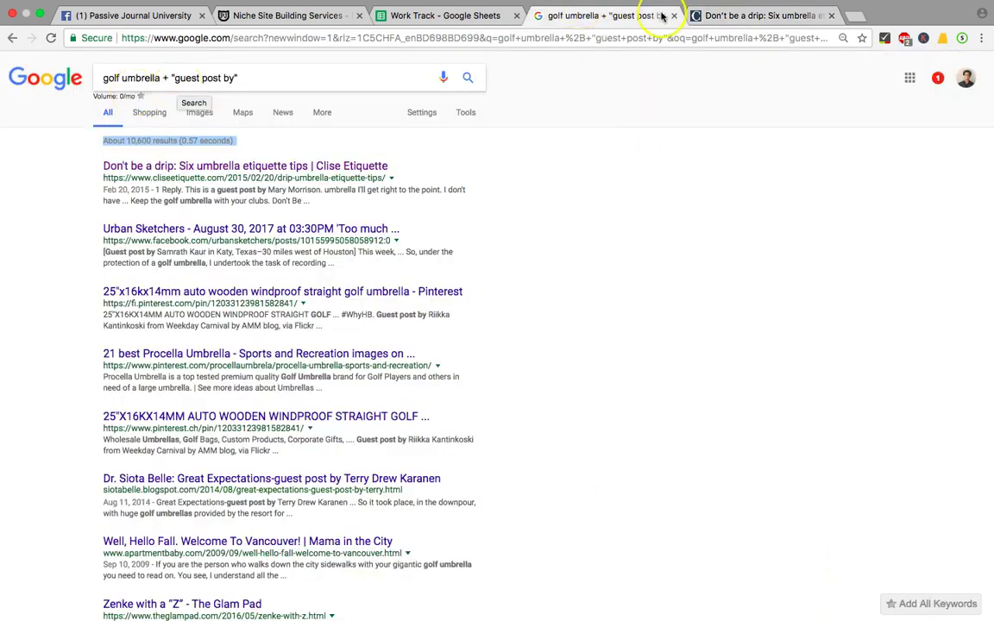
{"action": "left_click", "coordinate": [723, 25]}
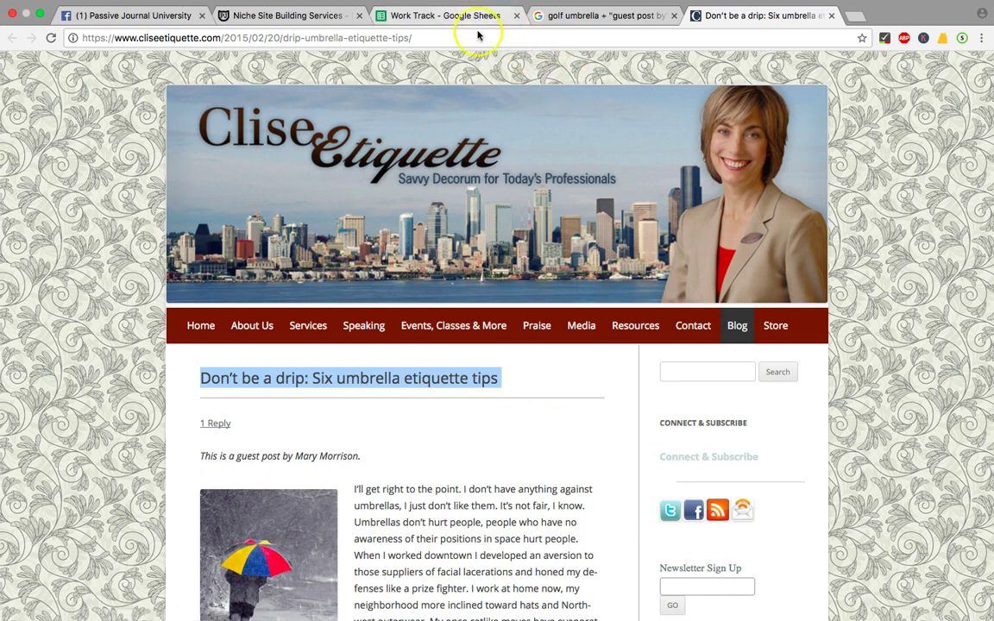
{"action": "left_click", "coordinate": [234, 38]}
{"action": "key", "text": "ctrl+c"}
{"action": "left_click", "coordinate": [430, 17]}
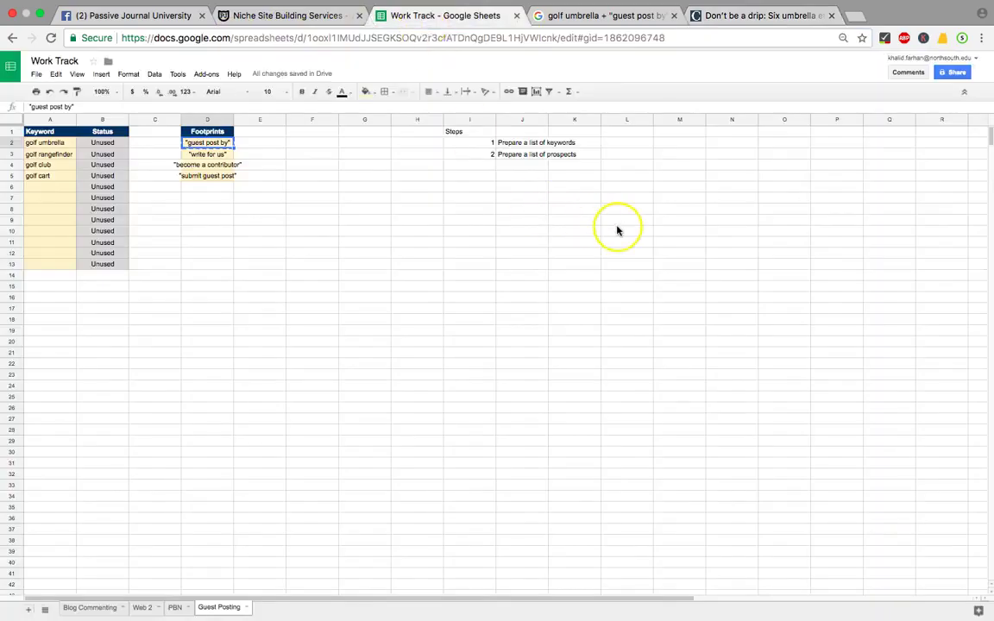
- Enter the prospect list headers Website in M1 and Emailed? in N1
{"action": "left_click", "coordinate": [689, 134]}
{"action": "type", "text": "Websi"}
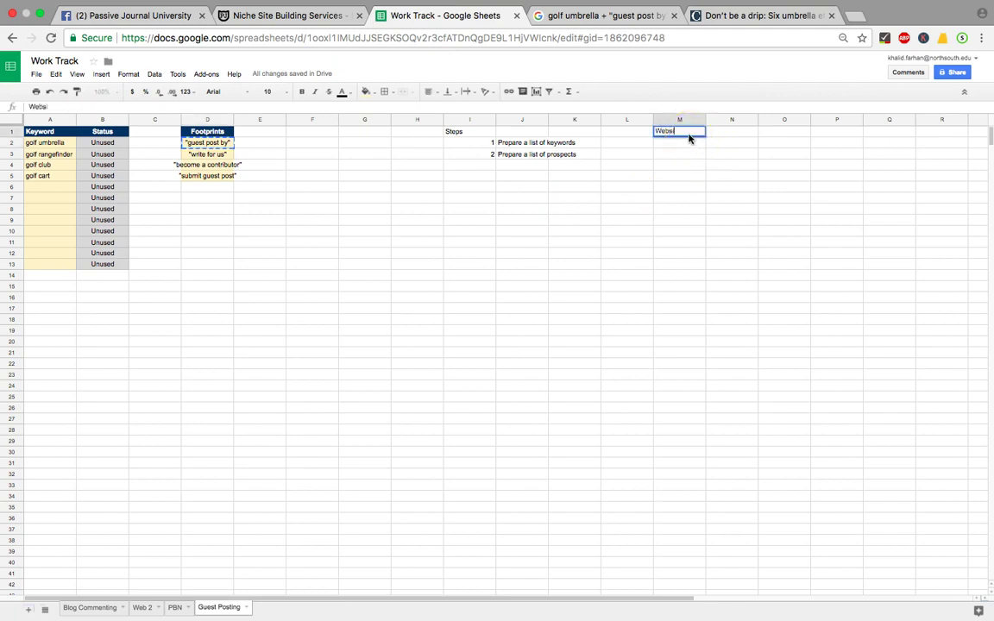
{"action": "type", "text": "te"}
{"action": "key", "text": "Tab"}
{"action": "type", "text": "Co"}
{"action": "type", "text": "Emailed?"}
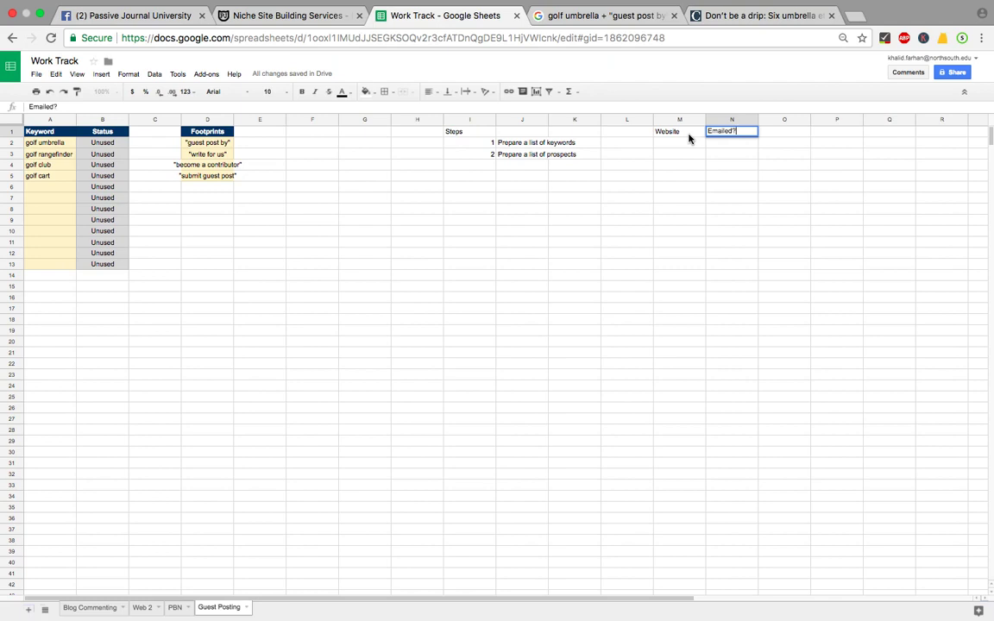
{"action": "key", "text": "Tab"}
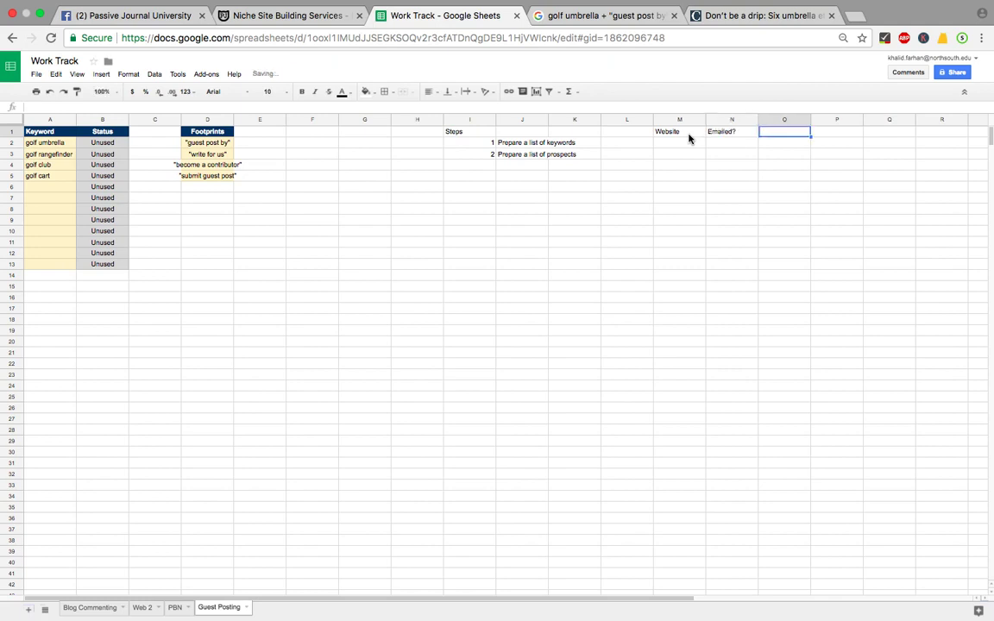
- Change the M1 header to URL and enter the header Response in O1
{"action": "key", "text": "Left"}
{"action": "key", "text": "Left"}
{"action": "type", "text": "URL"}
{"action": "key", "text": "Tab"}
{"action": "key", "text": "Tab"}
{"action": "type", "text": "Re"}
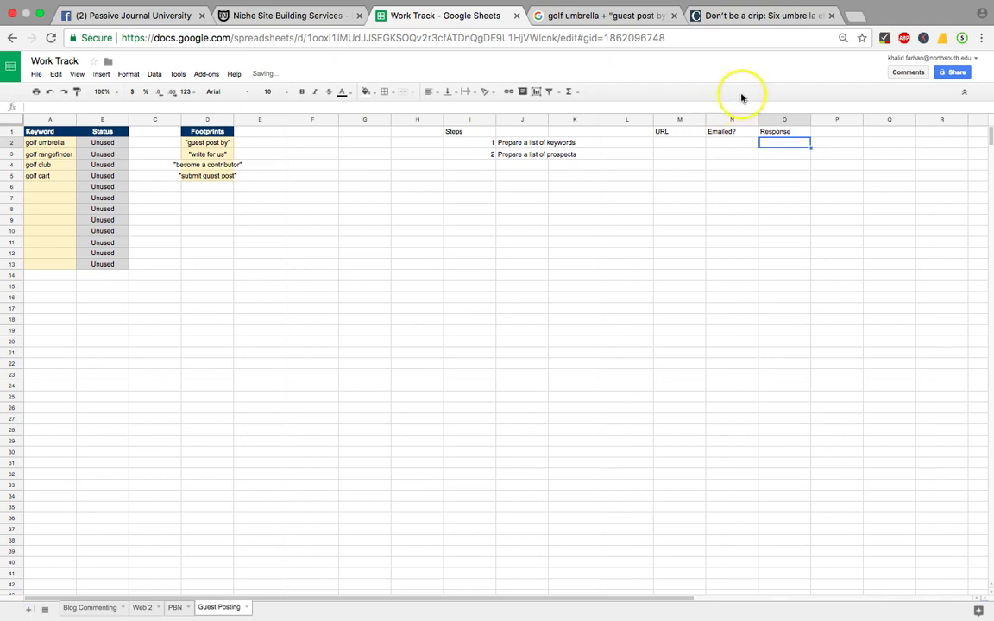
- Paste the copied article URL into M2 and fit column M to its content
{"action": "left_click", "coordinate": [691, 146]}
{"action": "key", "text": "ctrl+v"}
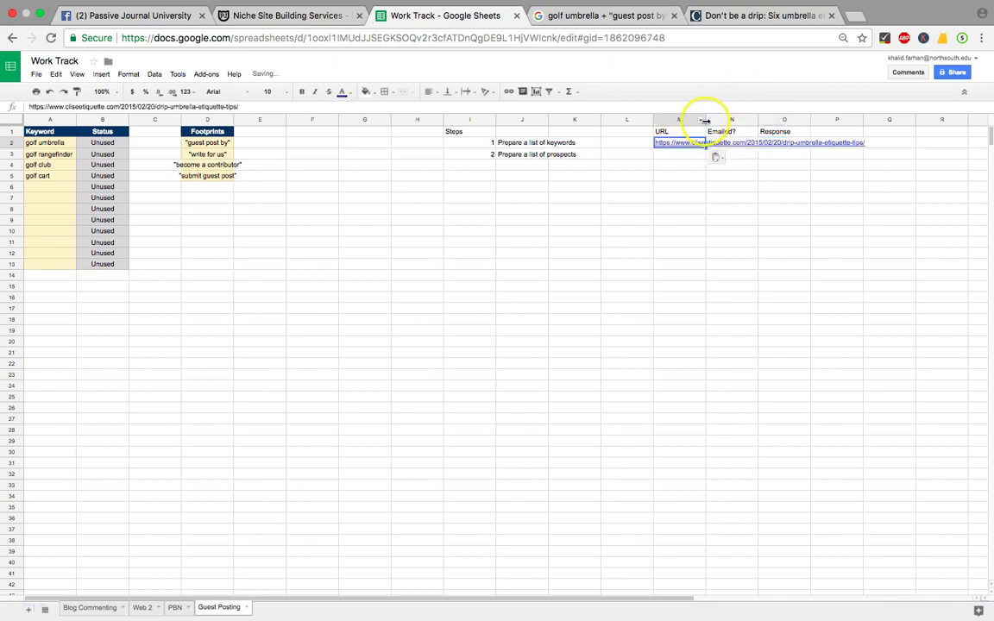
{"action": "double_click", "coordinate": [705, 121]}
- Enter Yes under Emailed? for the first prospect in N2
{"action": "key", "text": "Tab"}
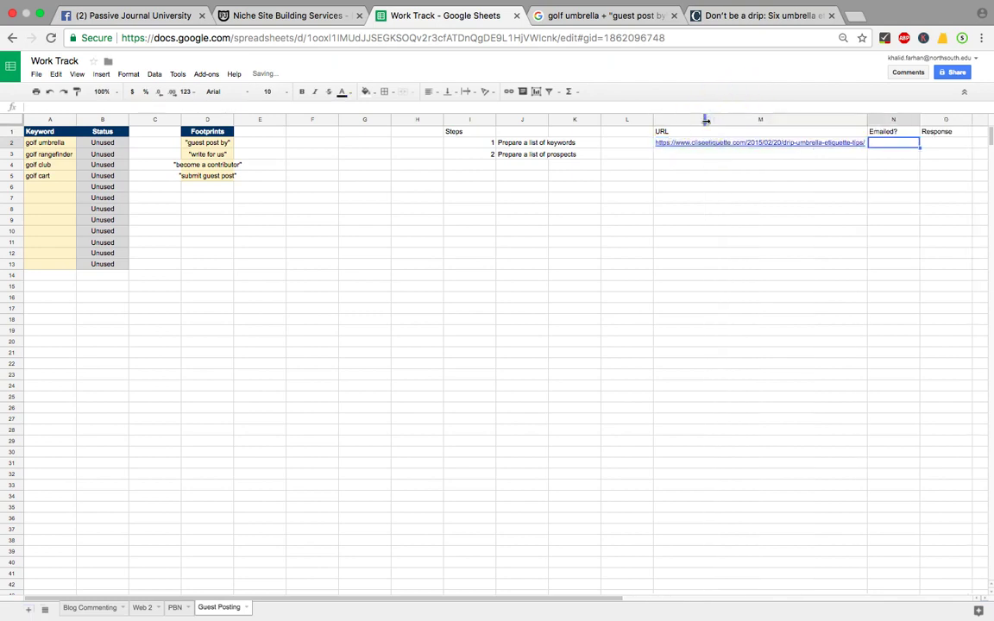
{"action": "key", "text": "Tab"}
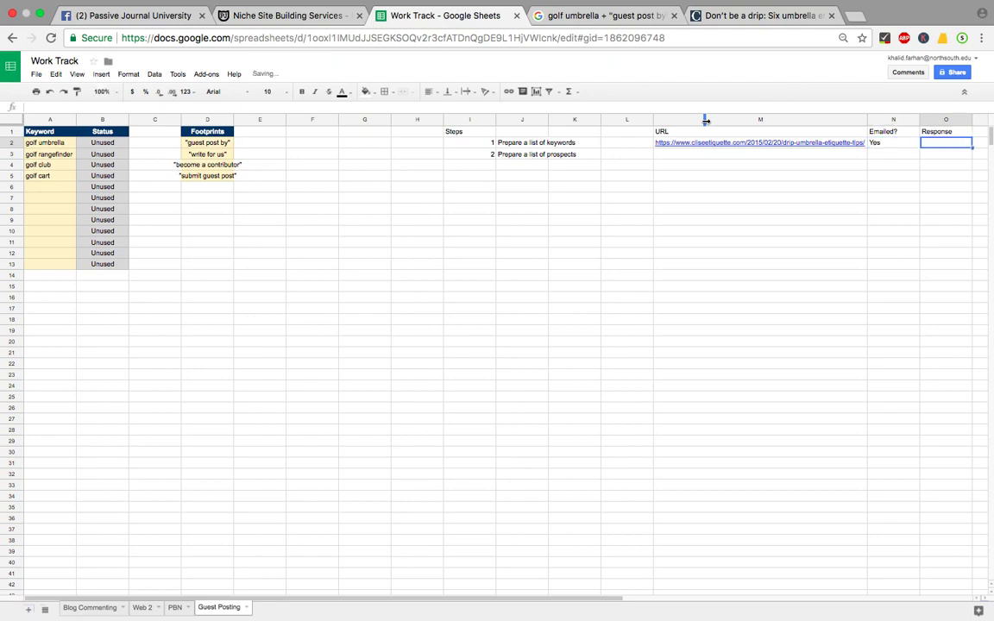
{"action": "type", "text": "Y"}
{"action": "key", "text": "Return"}
- Add the header Date in P1, beside the Response header
{"action": "key", "text": "Up"}
{"action": "key", "text": "Right"}
{"action": "key", "text": "Up"}
{"action": "type", "text": "Date"}
{"action": "key", "text": "Return"}
{"action": "key", "text": "Left"}
{"action": "key", "text": "Left"}
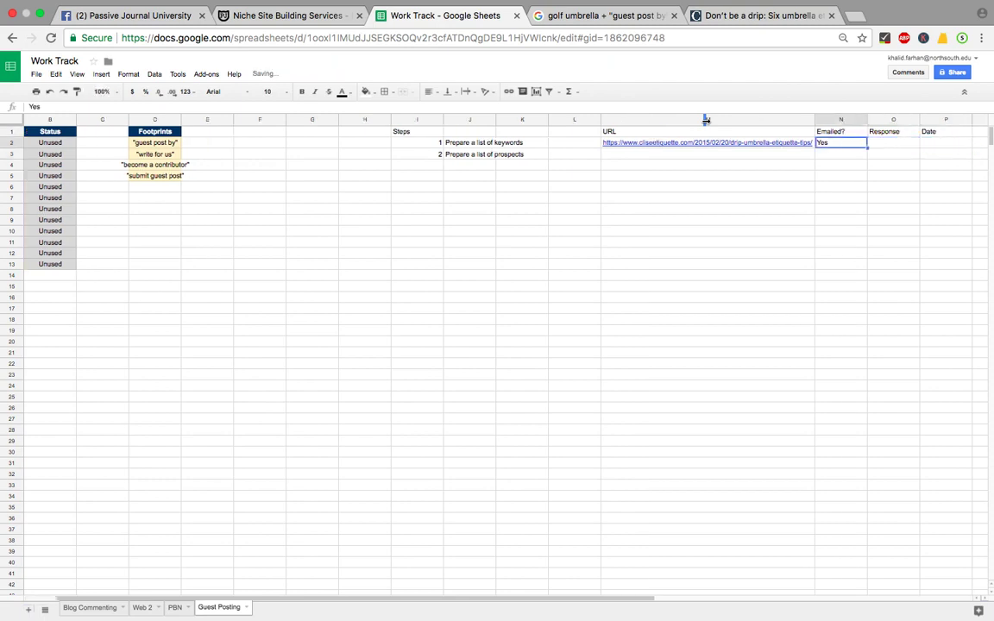
- Enter 1 and 2 in L2:L3 beside the URL column and try extending the numbering down the column
{"action": "key", "text": "Tab"}
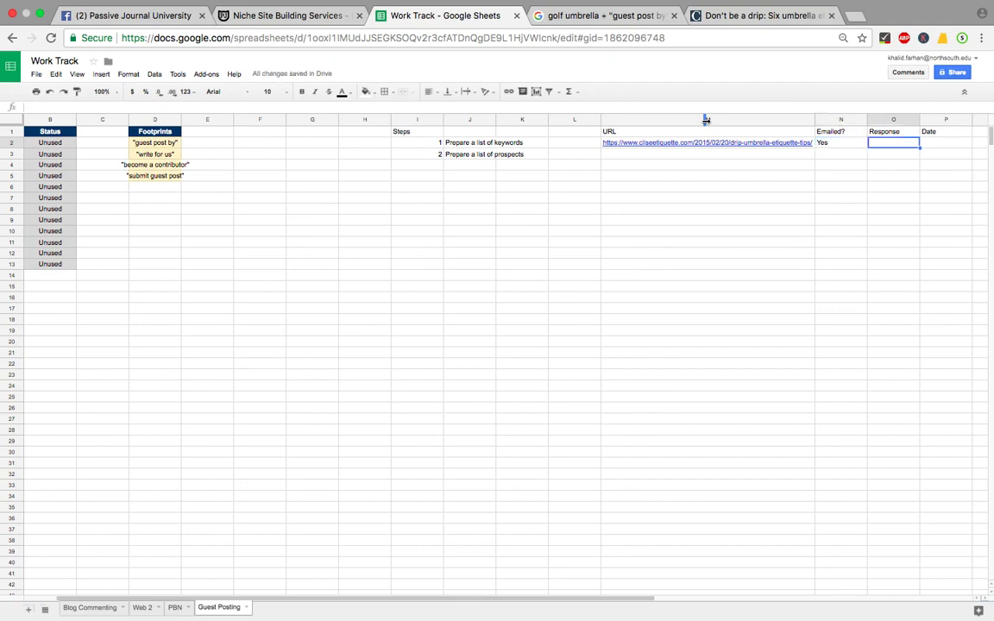
{"action": "key", "text": "Left"}
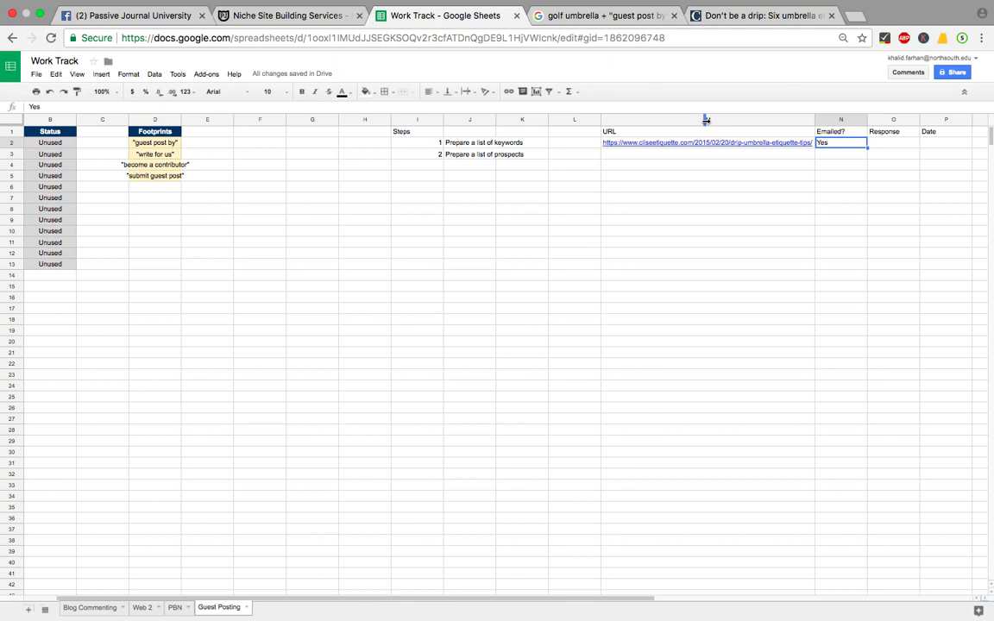
{"action": "key", "text": "Left"}
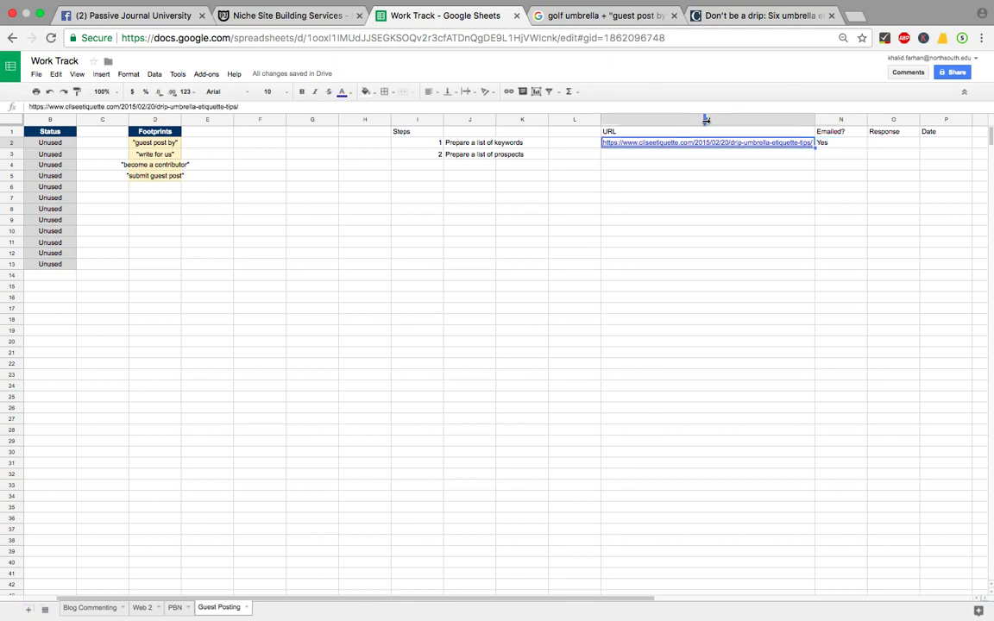
{"action": "key", "text": "Left"}
{"action": "type", "text": "1"}
{"action": "key", "text": "Return"}
{"action": "type", "text": "2"}
{"action": "left_click_drag", "start_coordinate": [583, 142], "coordinate": [584, 153]}
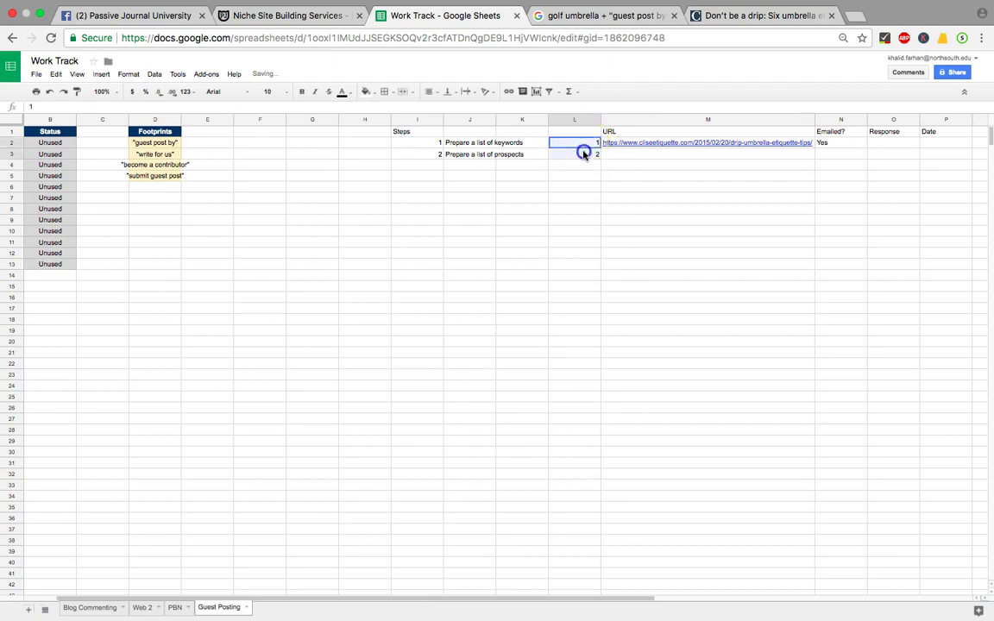
{"action": "left_click", "coordinate": [884, 143]}
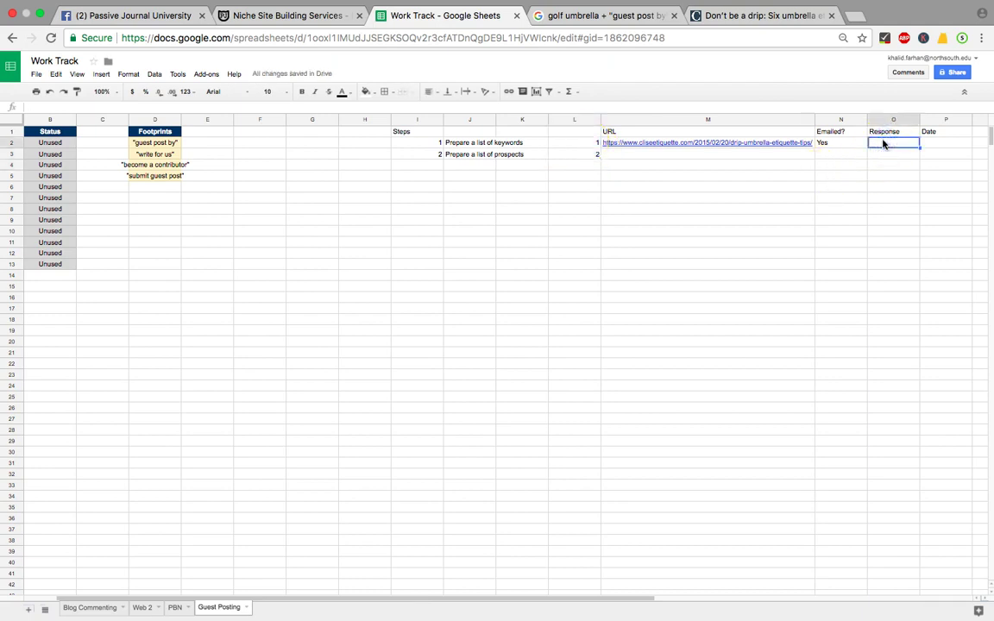
{"action": "left_click", "coordinate": [593, 143]}
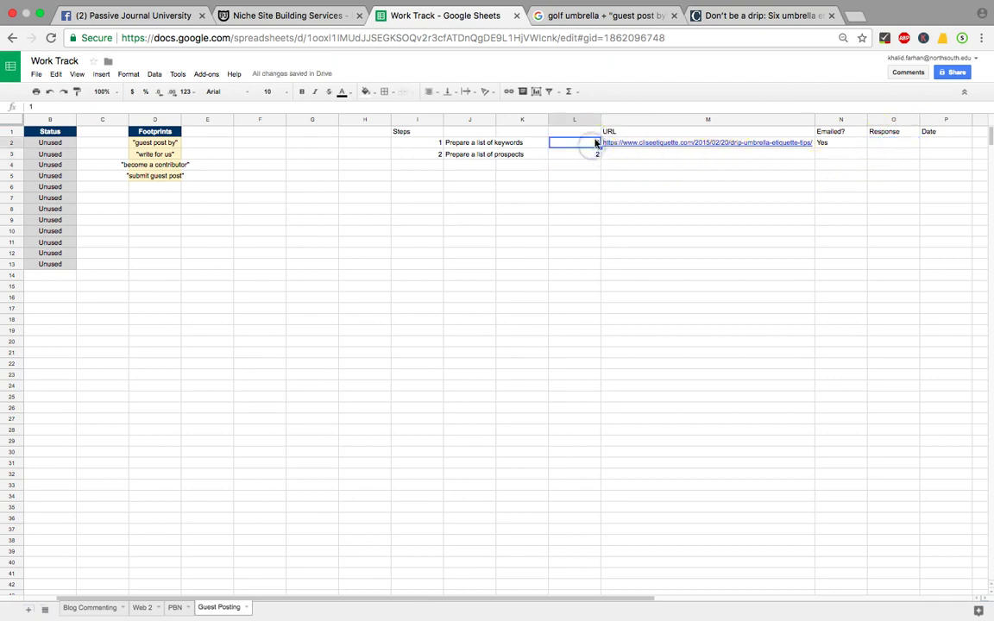
{"action": "left_click_drag", "start_coordinate": [598, 147], "coordinate": [593, 288]}
- Enter 2 and 3 in L3:L4 and fill the number series from L2 down to 24 in L25
{"action": "key", "text": "Down"}
{"action": "type", "text": "2"}
{"action": "key", "text": "Return"}
{"action": "type", "text": "3"}
{"action": "key", "text": "Return"}
{"action": "key", "text": "Delete"}
{"action": "left_click", "coordinate": [583, 135]}
{"action": "left_click_drag", "start_coordinate": [584, 144], "coordinate": [592, 402]}
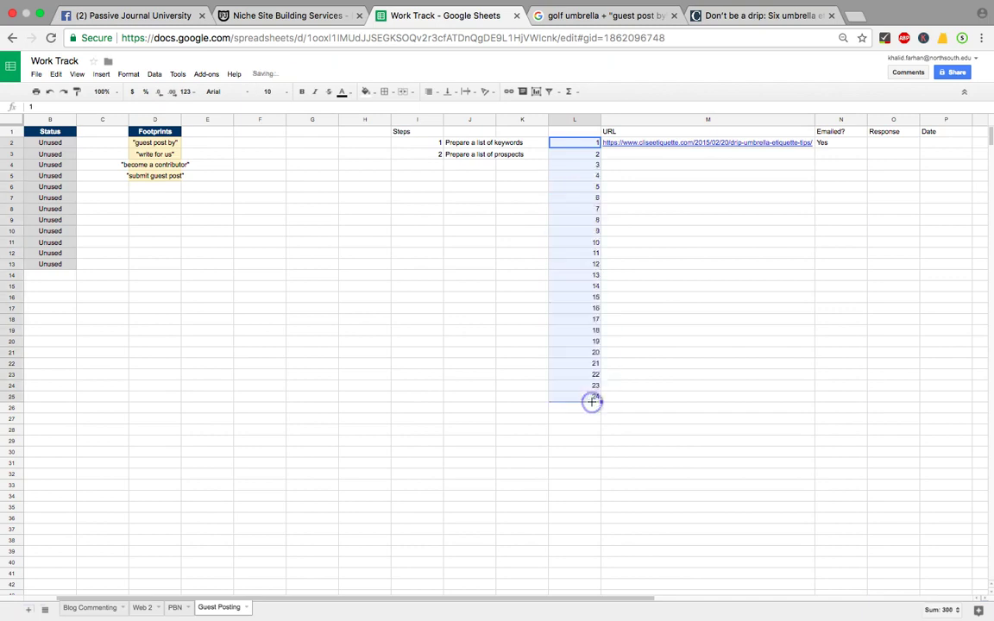
{"action": "left_click", "coordinate": [690, 374]}
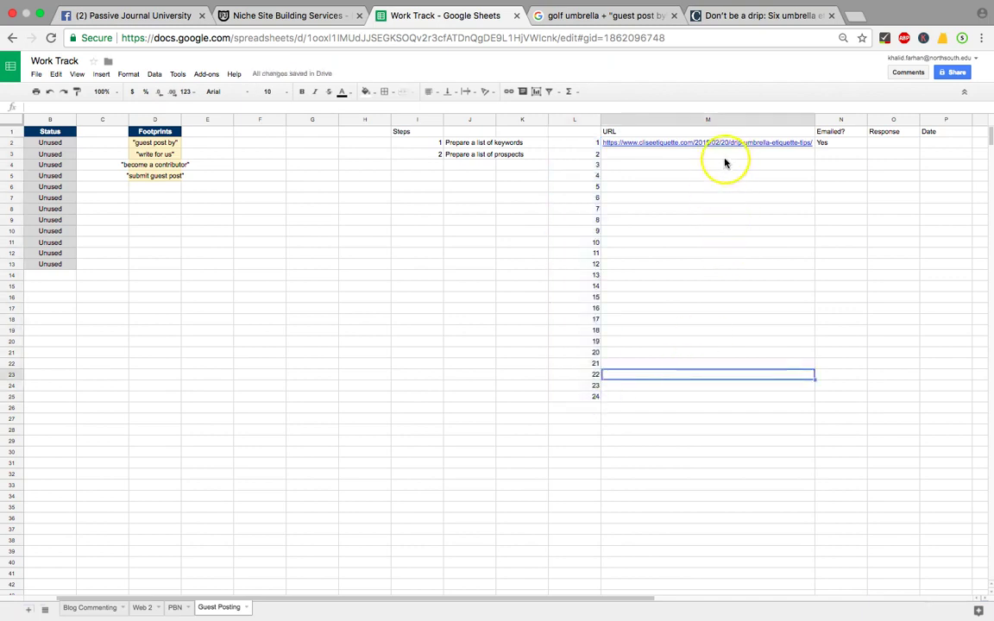
- Clear the Yes under Emailed? and insert a column with the header Contact between URL and Emailed?
{"action": "left_click", "coordinate": [842, 144]}
{"action": "key", "text": "Delete"}
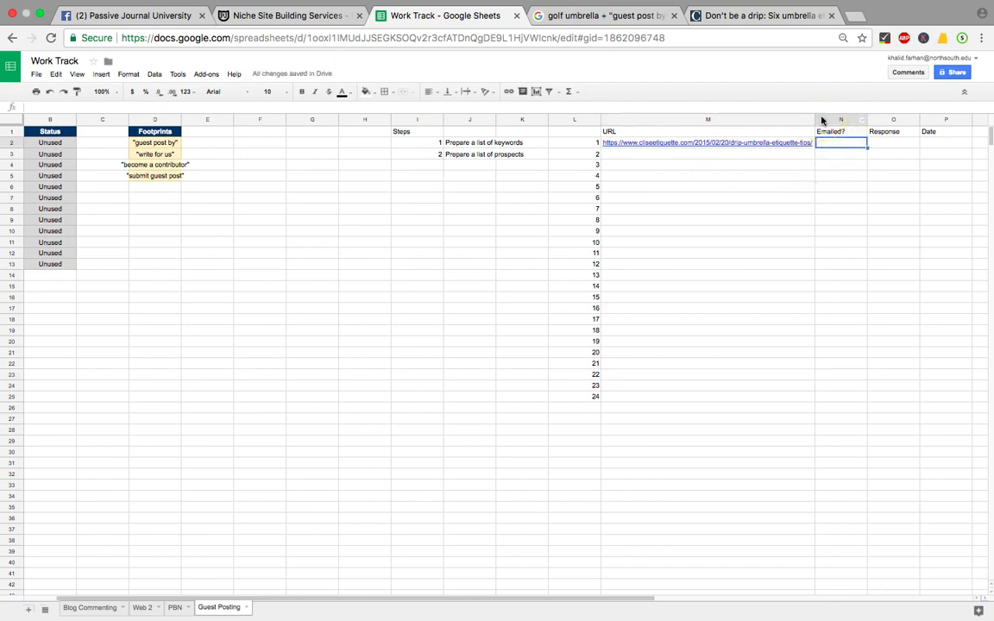
{"action": "right_click", "coordinate": [821, 120]}
{"action": "left_click", "coordinate": [857, 191]}
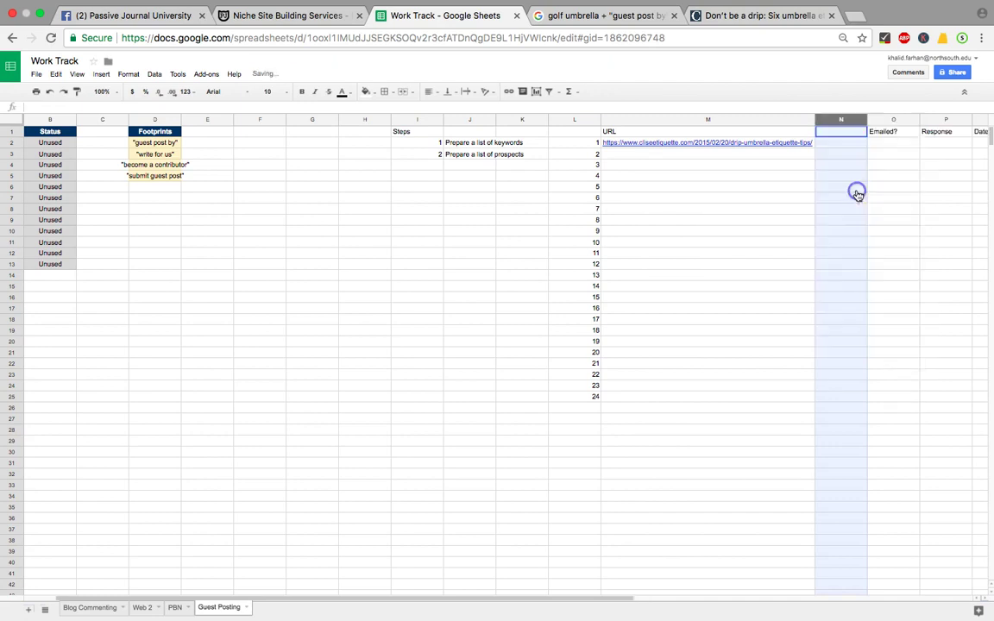
{"action": "type", "text": "Contact"}
{"action": "key", "text": "Return"}
- Open the Clise Etiquette site's contact page and examine its contact details and inquiry form
{"action": "left_click", "coordinate": [595, 16]}
{"action": "left_click", "coordinate": [787, 18]}
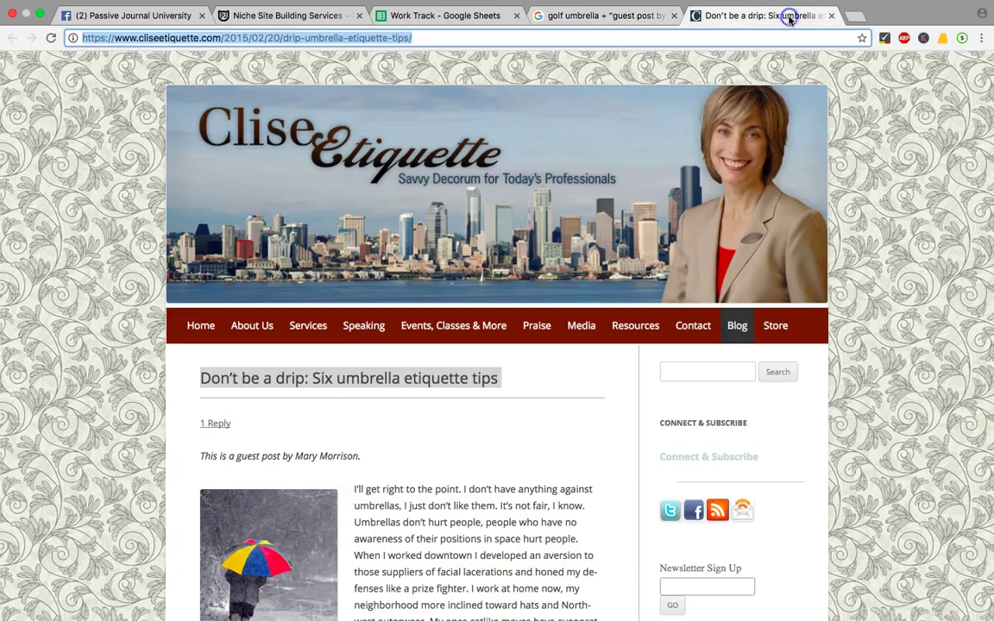
{"action": "left_click", "coordinate": [693, 326]}
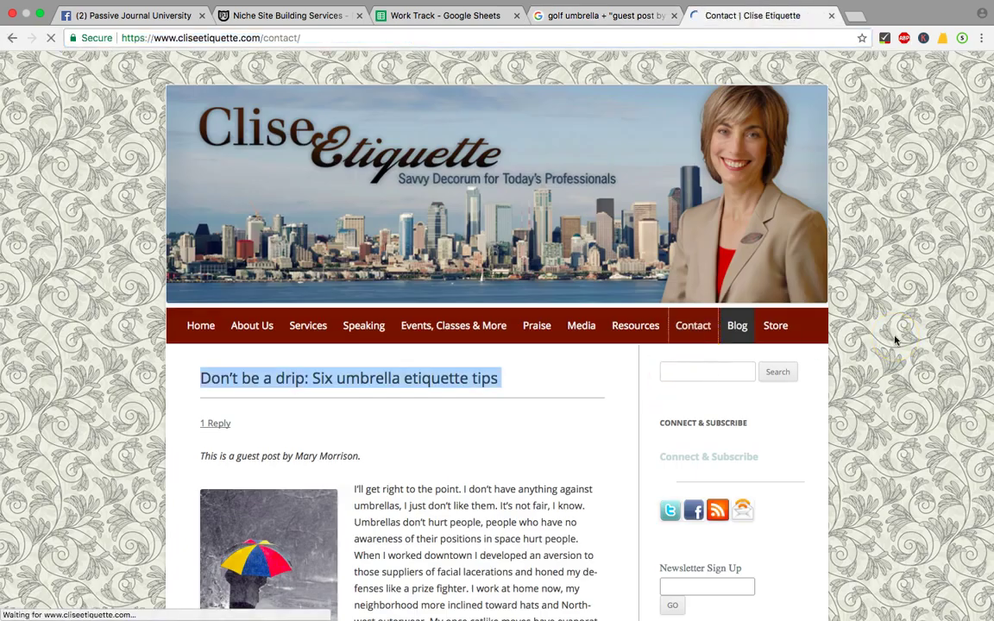
{"action": "scroll", "coordinate": [895, 341], "scroll_direction": "down", "scroll_amount": 3}
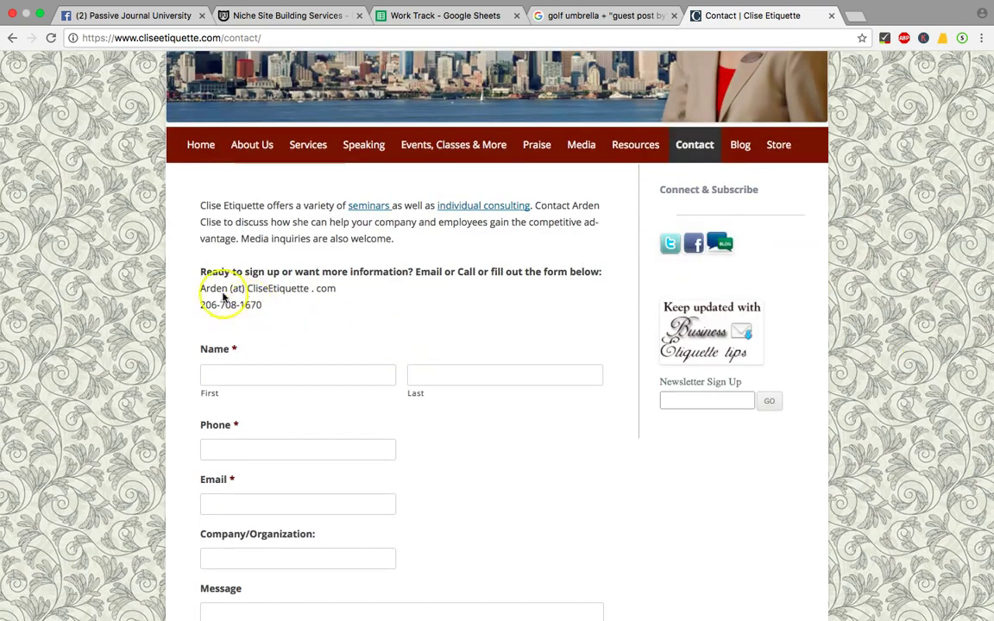
{"action": "triple_click", "coordinate": [189, 288]}
{"action": "left_click", "coordinate": [215, 292]}
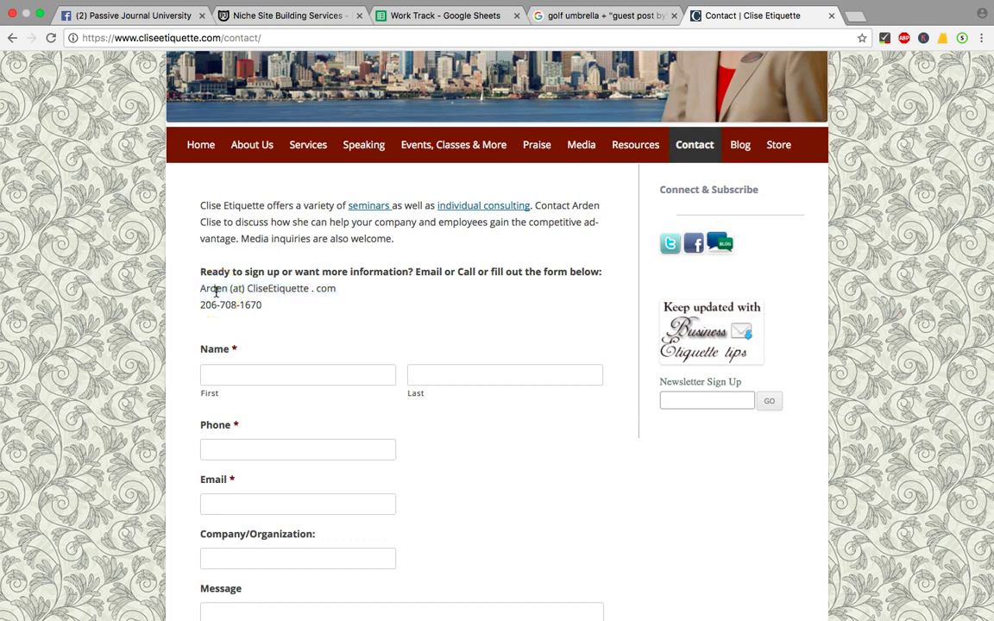
{"action": "scroll", "coordinate": [216, 291], "scroll_direction": "down", "scroll_amount": 3}
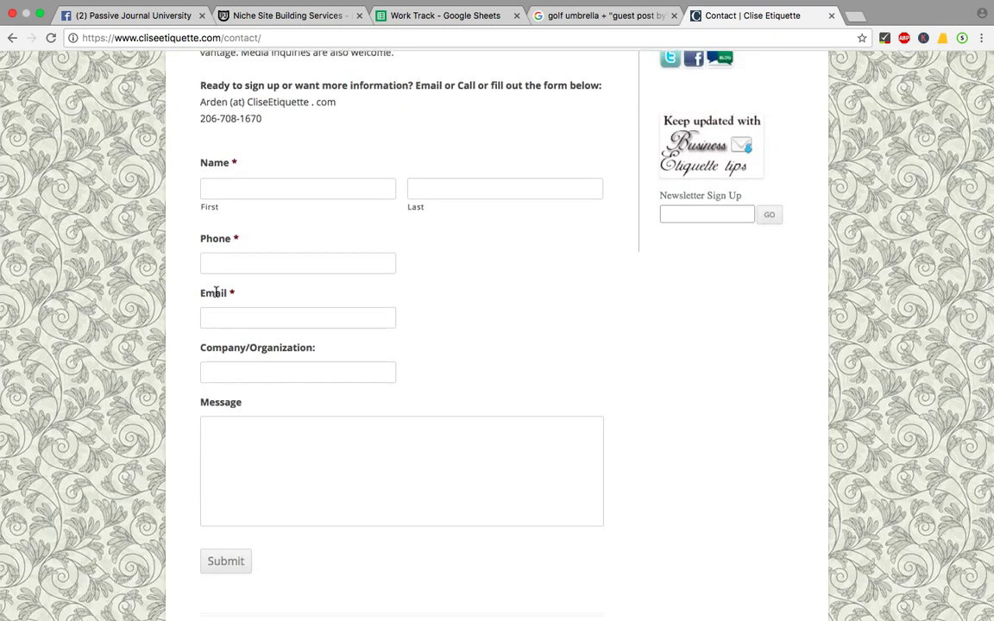
{"action": "scroll", "coordinate": [216, 292], "scroll_direction": "up", "scroll_amount": 3}
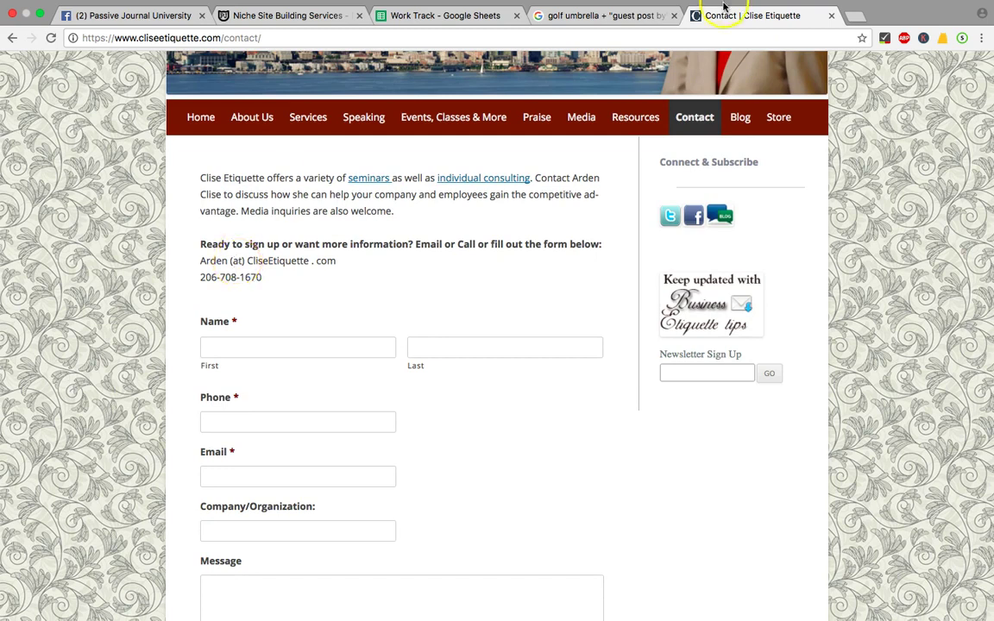
- In the Work Track spreadsheet, insert a column before Contact and give it the header Contact Person
{"action": "left_click", "coordinate": [609, 17]}
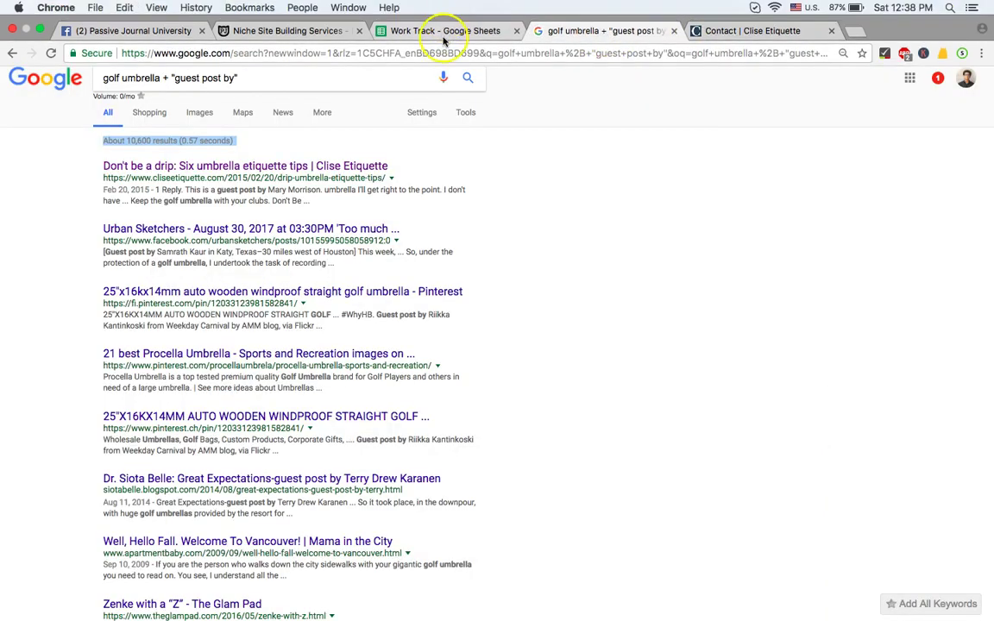
{"action": "left_click", "coordinate": [445, 31]}
{"action": "right_click", "coordinate": [839, 120]}
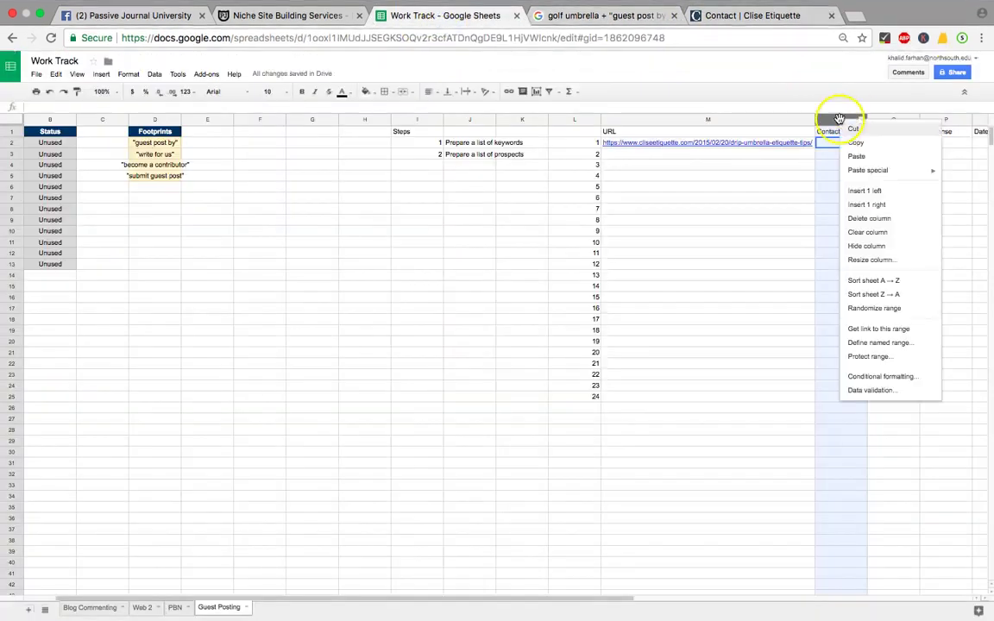
{"action": "left_click", "coordinate": [883, 190]}
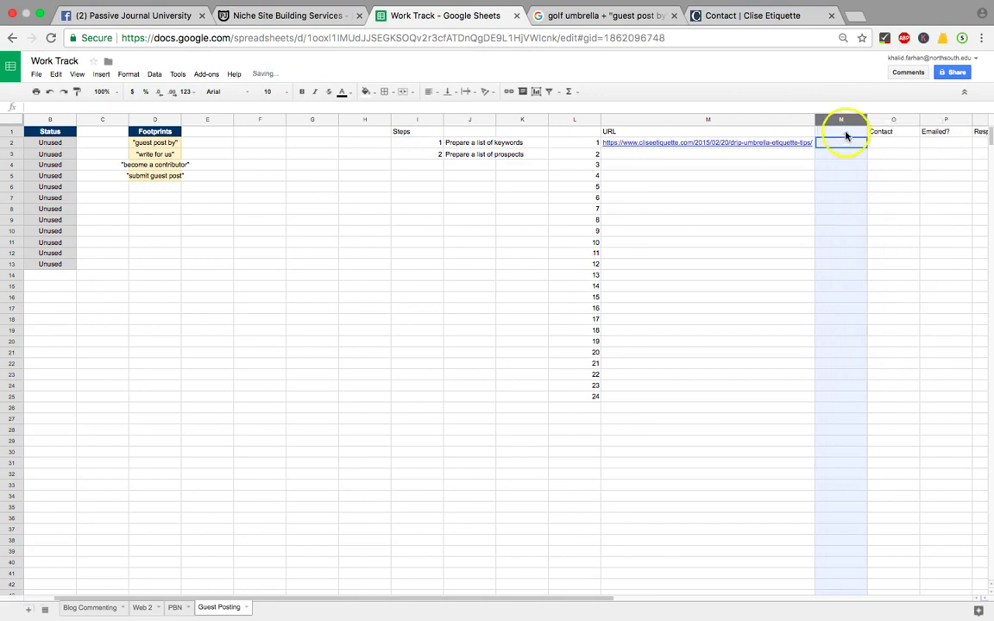
{"action": "left_click", "coordinate": [845, 133]}
{"action": "type", "text": "Contact Person"}
{"action": "key", "text": "Return"}
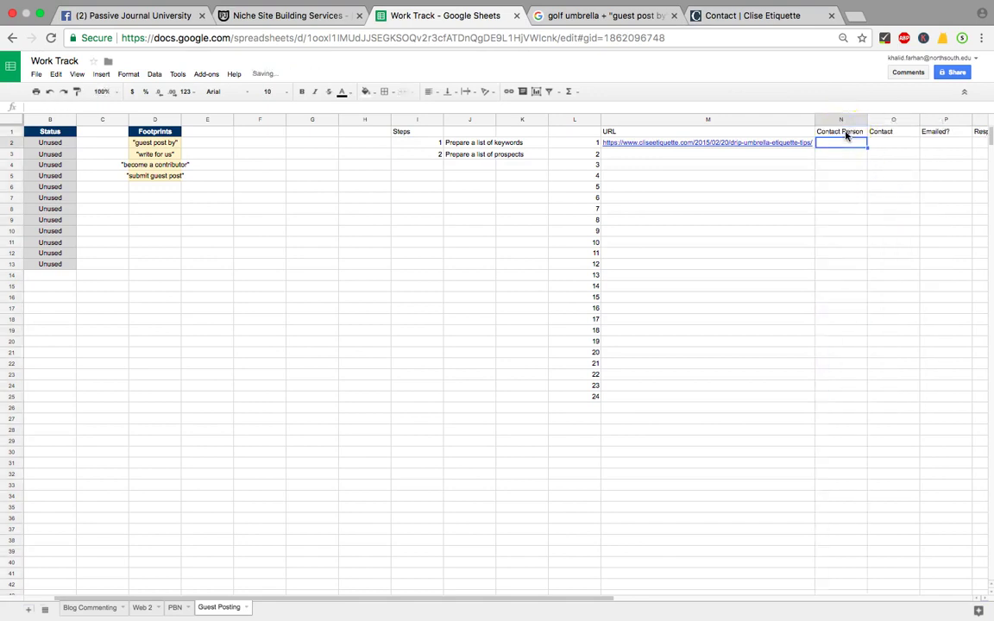
- Copy the contact's first name from the Clise Etiquette contact page into N2 under Contact Person
{"action": "left_click", "coordinate": [754, 15]}
{"action": "double_click", "coordinate": [208, 260]}
{"action": "key", "text": "ctrl+c"}
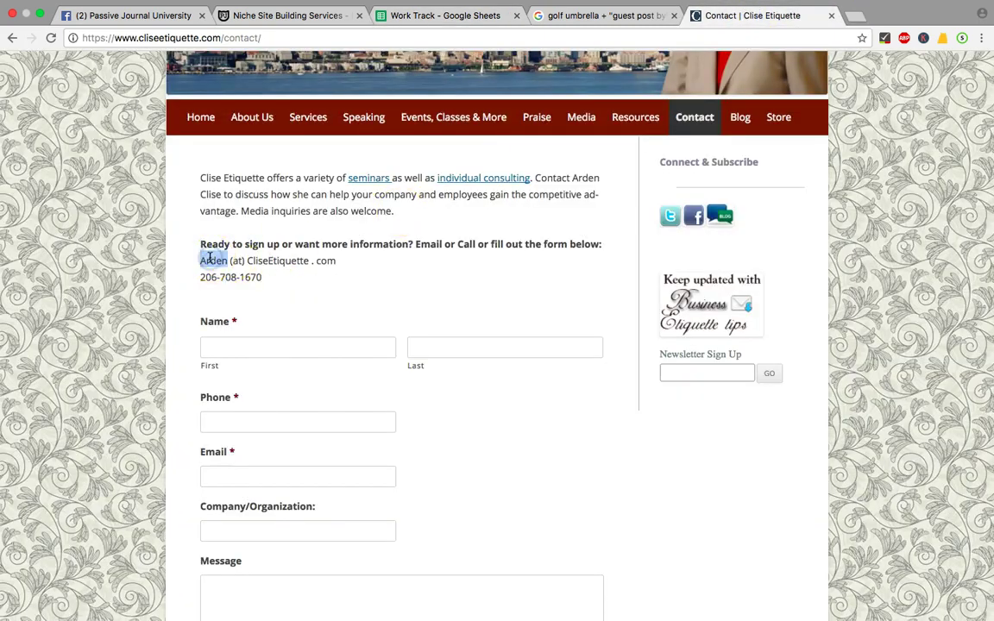
{"action": "left_click", "coordinate": [457, 17]}
{"action": "key", "text": "ctrl+v"}
{"action": "key", "text": "Tab"}
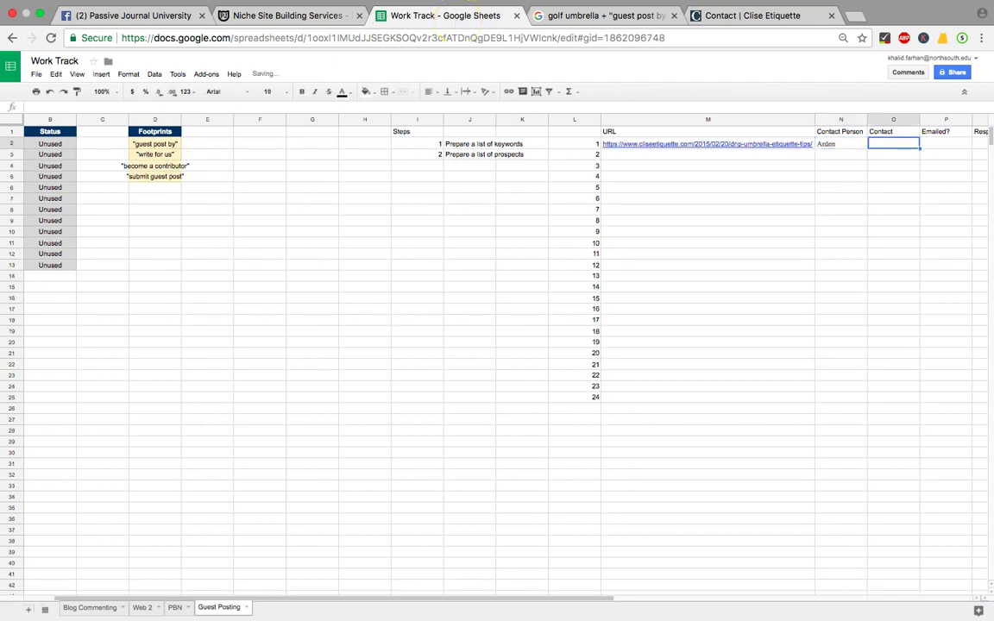
- Copy the contact's e-mail address from the Clise Etiquette contact page into O2 under Contact in the Work Track spreadsheet
{"action": "left_click", "coordinate": [772, 17]}
{"action": "left_click_drag", "start_coordinate": [213, 276], "coordinate": [339, 261]}
{"action": "key", "text": "super+c"}
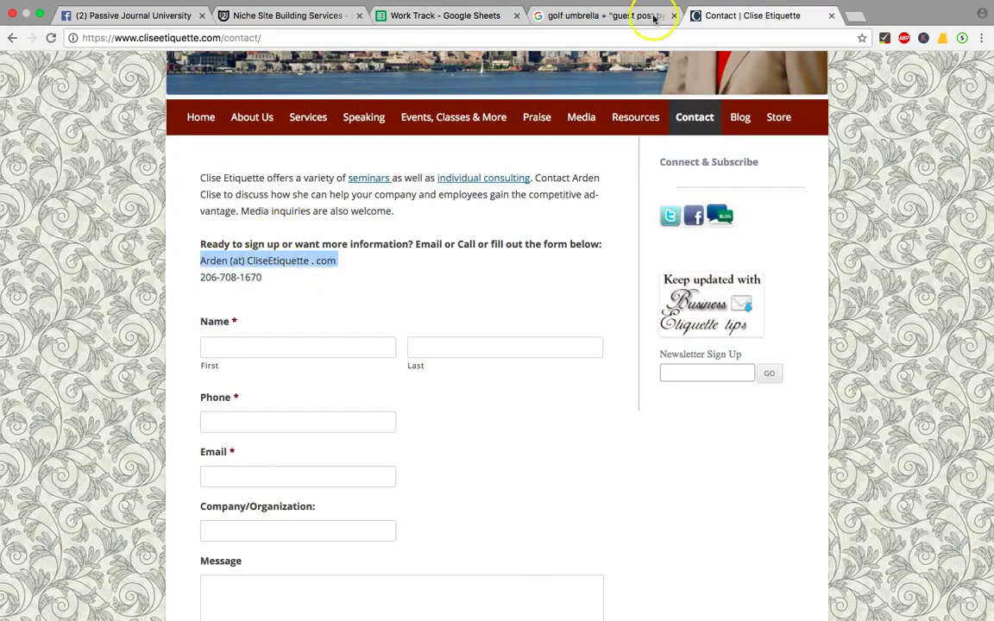
{"action": "left_click", "coordinate": [455, 19]}
{"action": "key", "text": "super+v"}
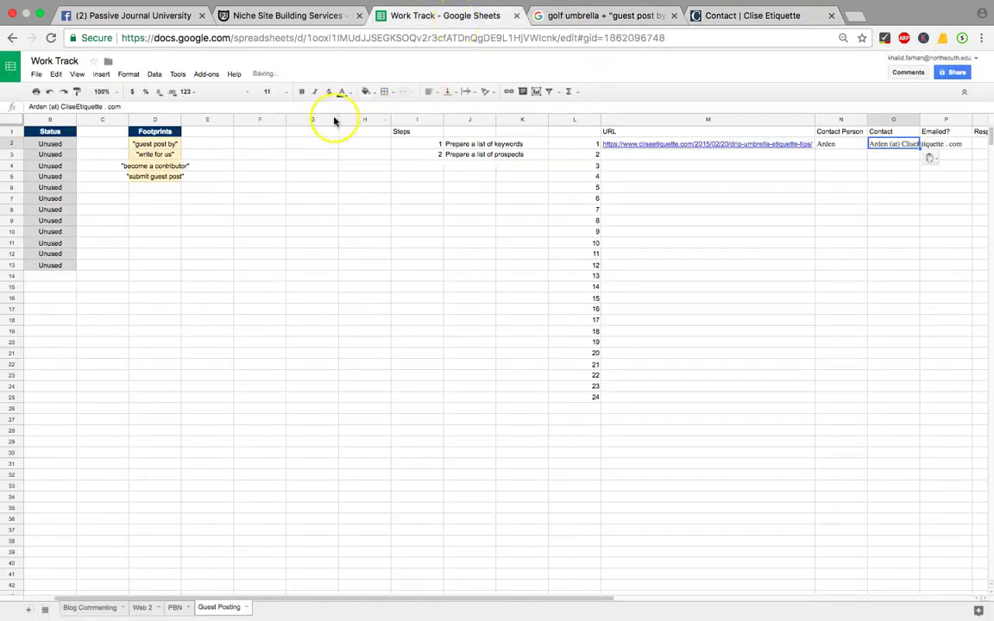
- Rewrite the O2 e-mail address in standard form with @ instead of (at) and no spaces, and widen the Contact column to fit it
{"action": "left_click", "coordinate": [53, 106]}
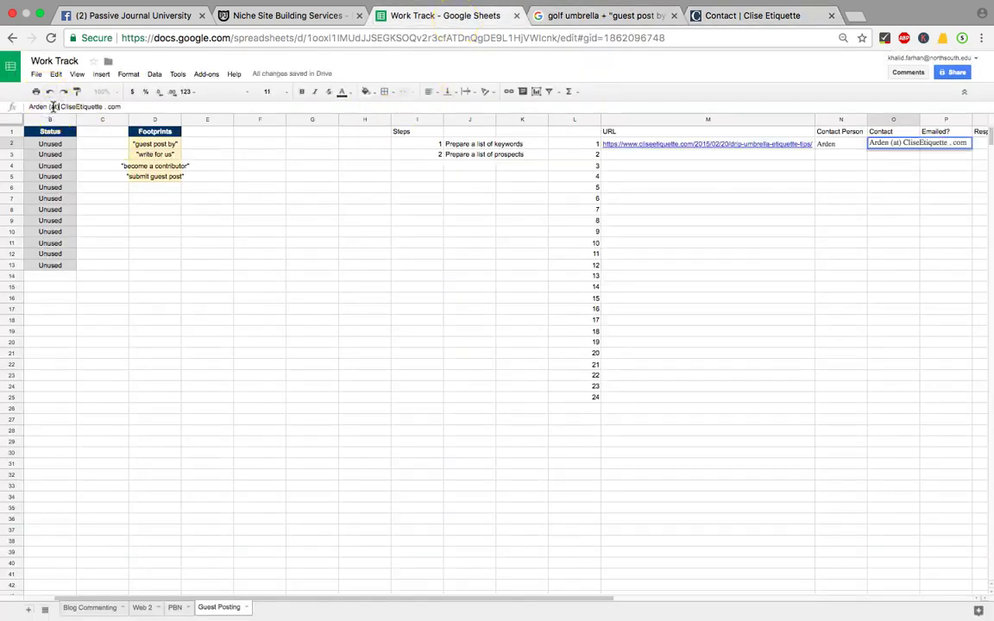
{"action": "key", "text": "BackSpace"}
{"action": "key", "text": "BackSpace"}
{"action": "key", "text": "BackSpace"}
{"action": "key", "text": "BackSpace"}
{"action": "key", "text": "BackSpace"}
{"action": "key", "text": "BackSpace"}
{"action": "type", "text": "@"}
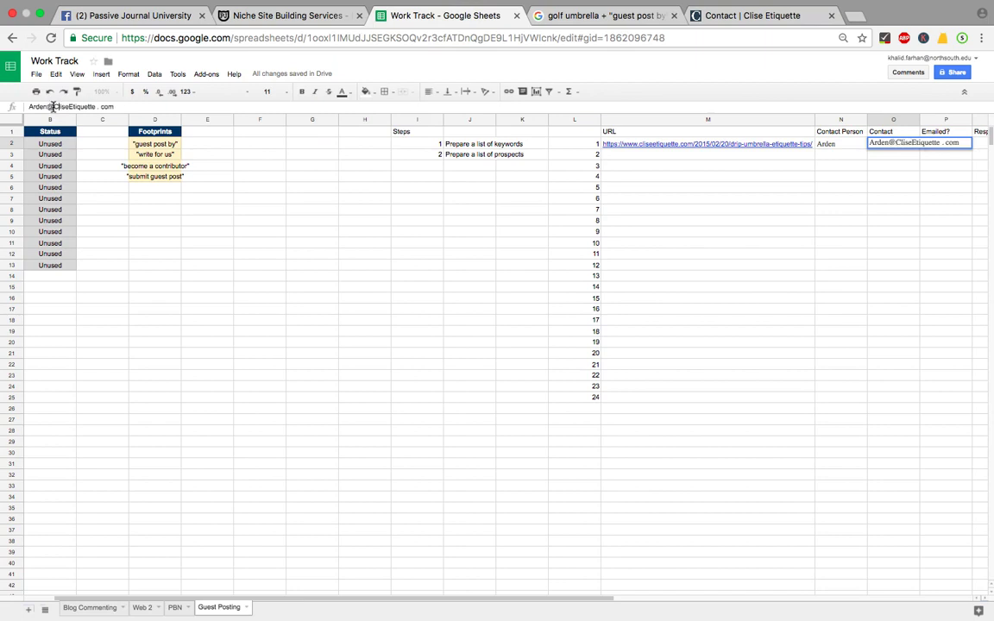
{"action": "key", "text": "Delete"}
{"action": "key", "text": "Return"}
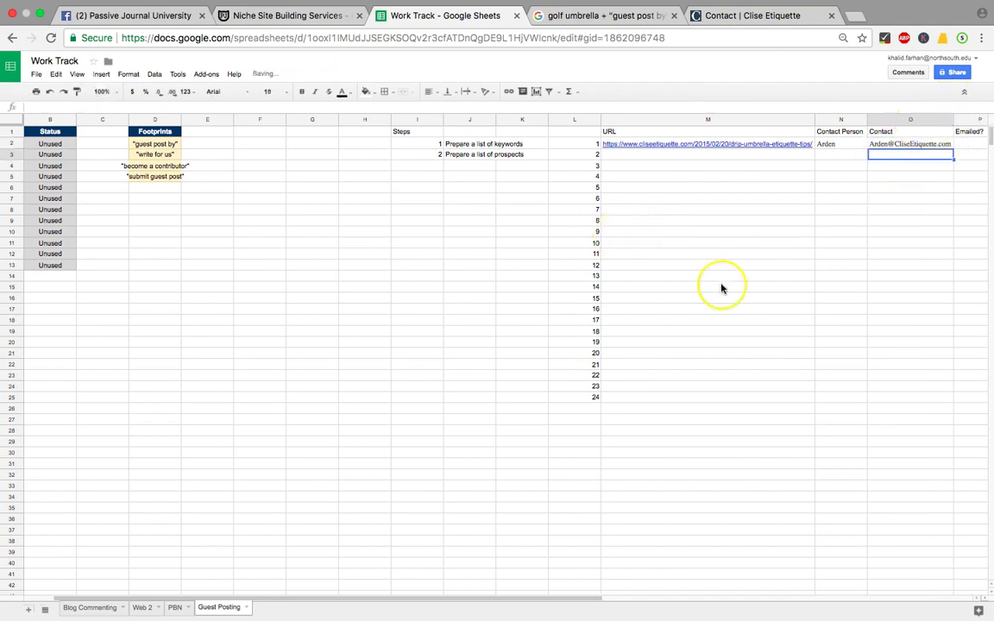
- Review the prospect's tracker row, the golf umbrella + "guest post by" Google results and the Clise Etiquette contact page
{"action": "scroll", "coordinate": [722, 289], "scroll_direction": "right", "scroll_amount": 5}
{"action": "scroll", "coordinate": [722, 289], "scroll_direction": "right", "scroll_amount": 2}
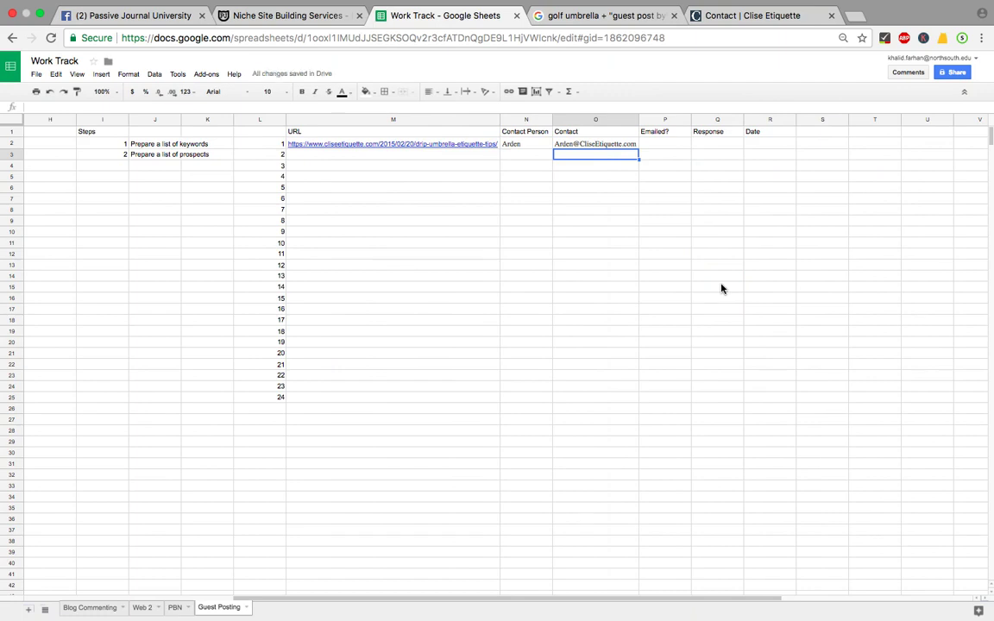
{"action": "key", "text": "Up"}
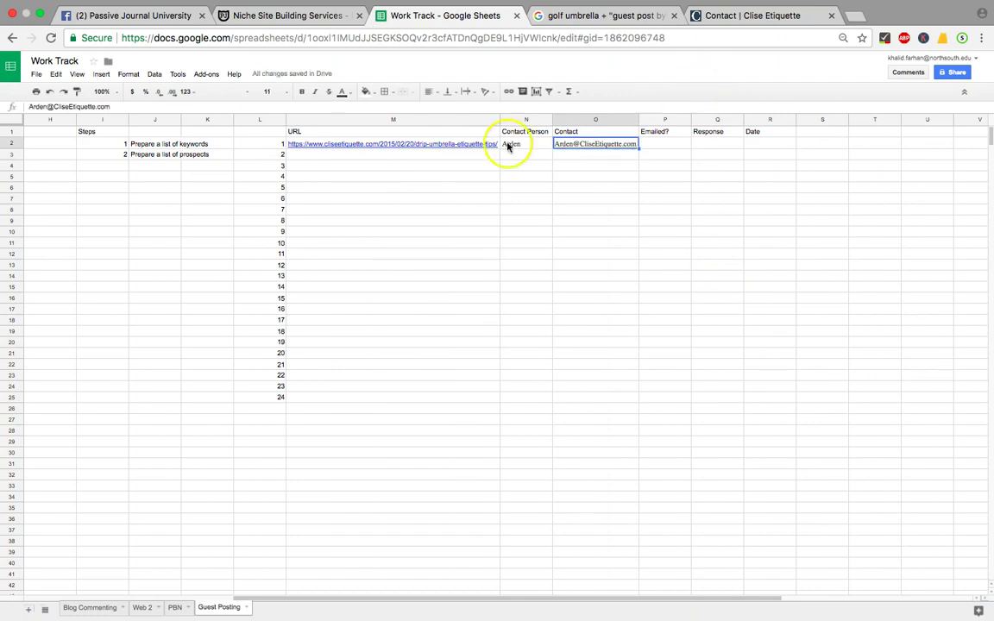
{"action": "mouse_move", "coordinate": [474, 144]}
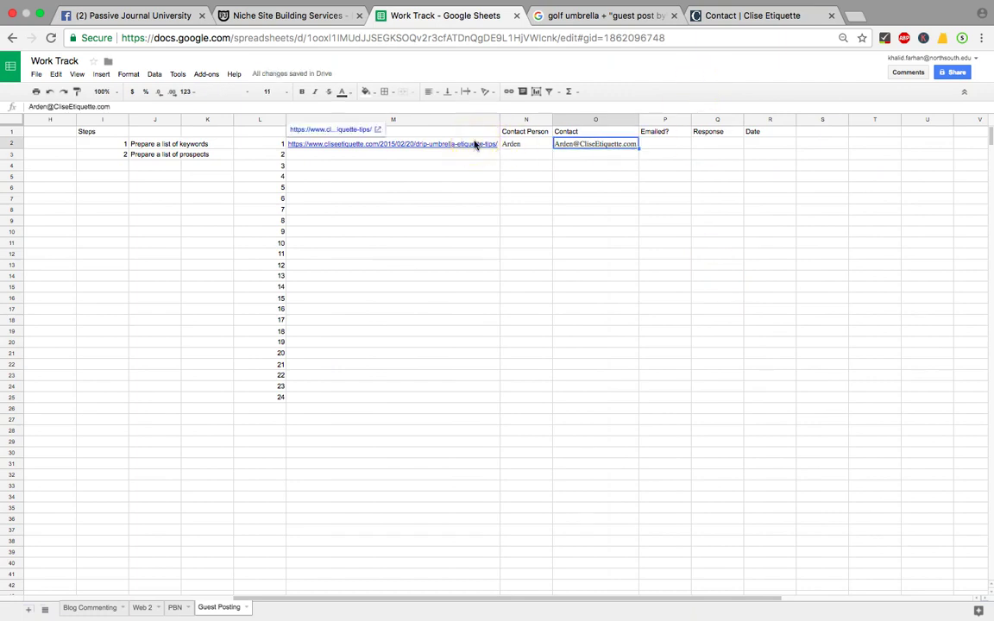
{"action": "left_click", "coordinate": [583, 16]}
{"action": "scroll", "coordinate": [361, 268], "scroll_direction": "down", "scroll_amount": 5}
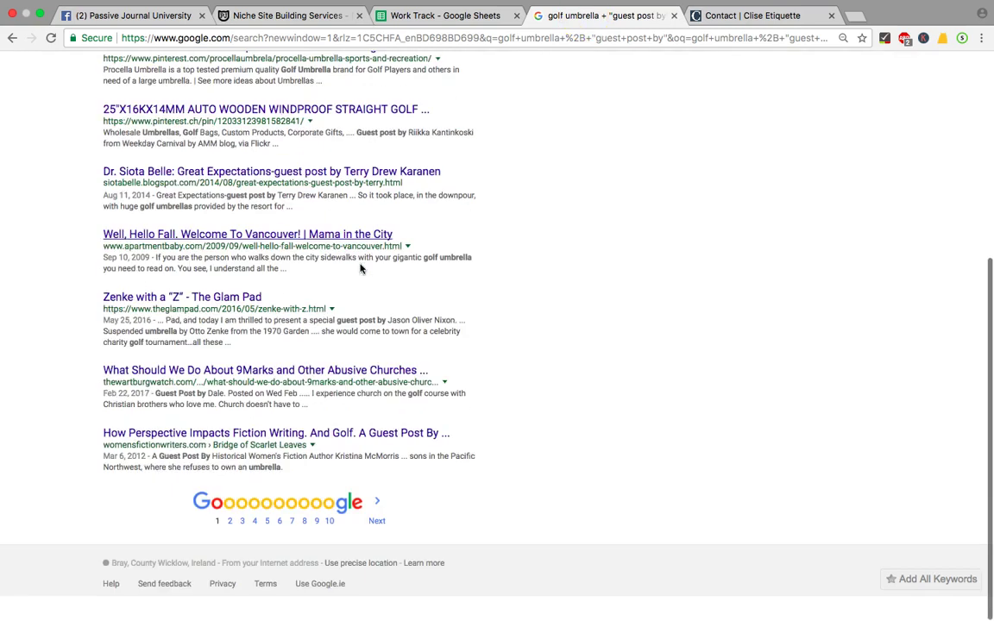
{"action": "scroll", "coordinate": [362, 268], "scroll_direction": "up", "scroll_amount": 5}
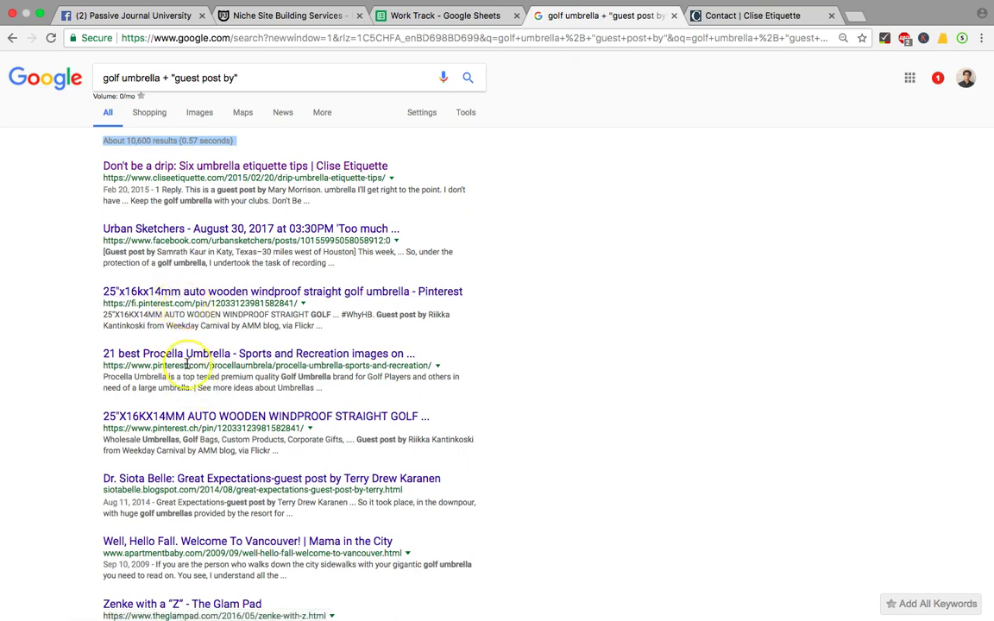
{"action": "scroll", "coordinate": [190, 362], "scroll_direction": "down", "scroll_amount": 3}
{"action": "scroll", "coordinate": [216, 353], "scroll_direction": "up", "scroll_amount": 3}
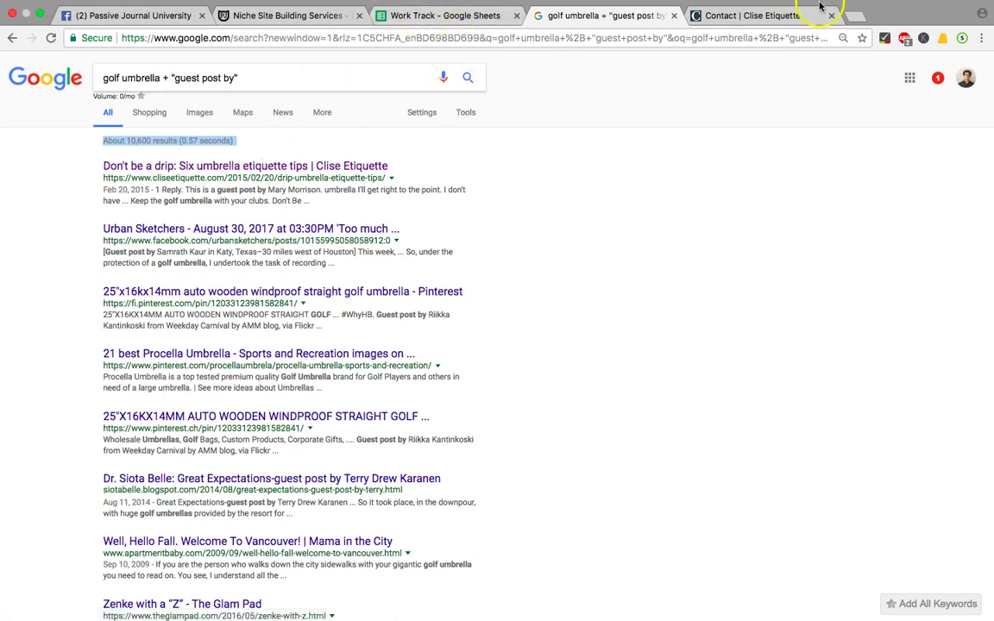
{"action": "left_click", "coordinate": [763, 17]}
{"action": "scroll", "coordinate": [577, 288], "scroll_direction": "up", "scroll_amount": 5}
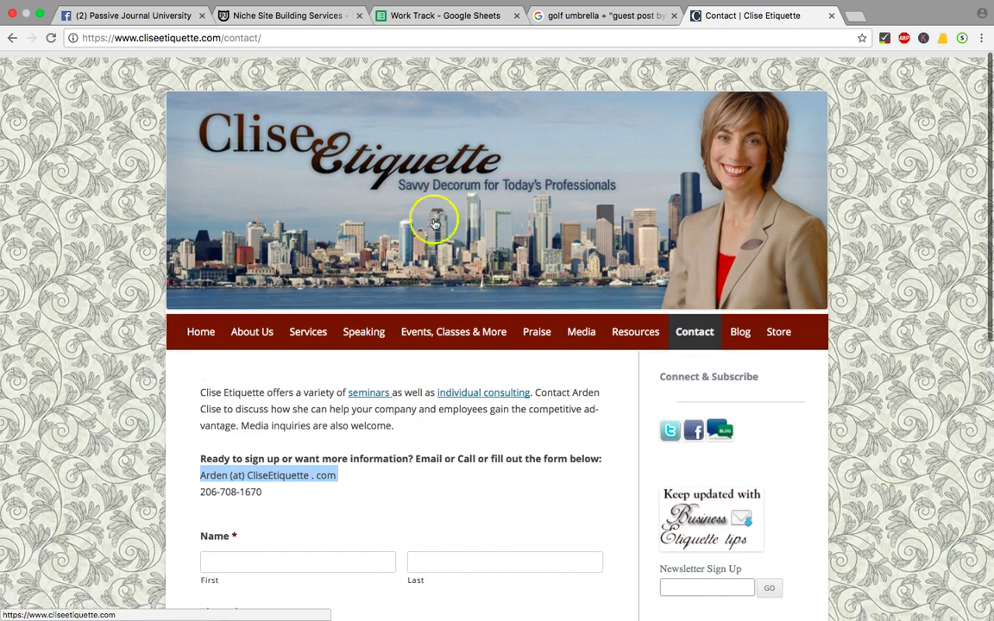
{"action": "left_click", "coordinate": [403, 167]}
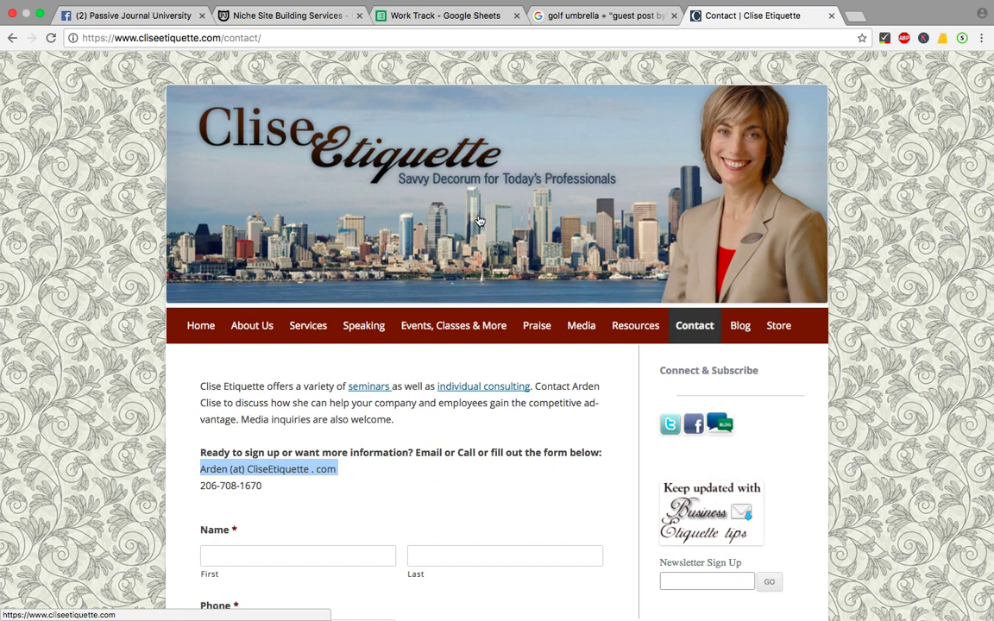
{"action": "left_click", "coordinate": [636, 15]}
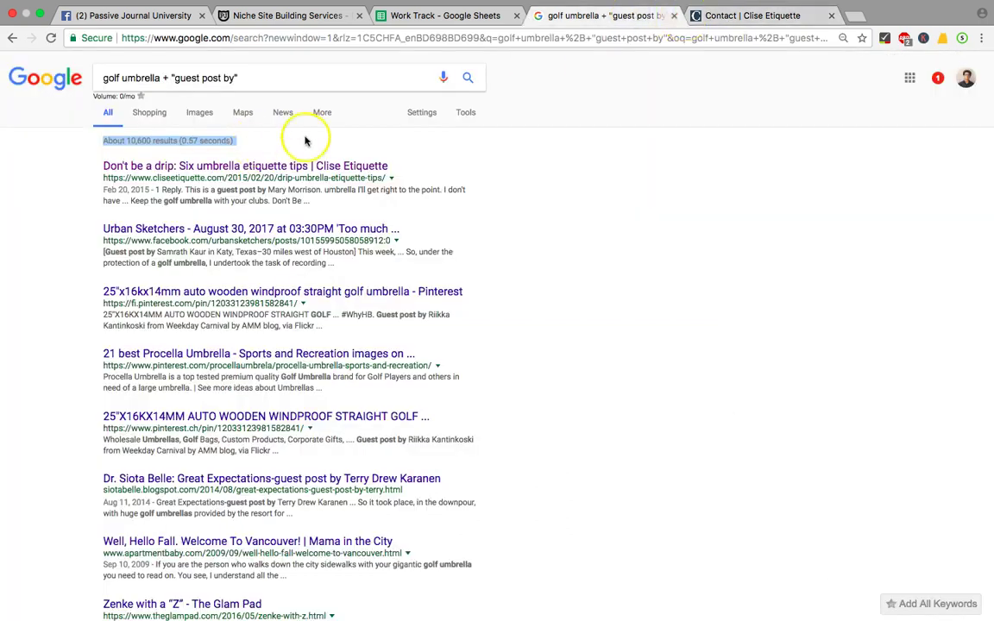
{"action": "left_click_drag", "start_coordinate": [102, 77], "coordinate": [159, 77]}
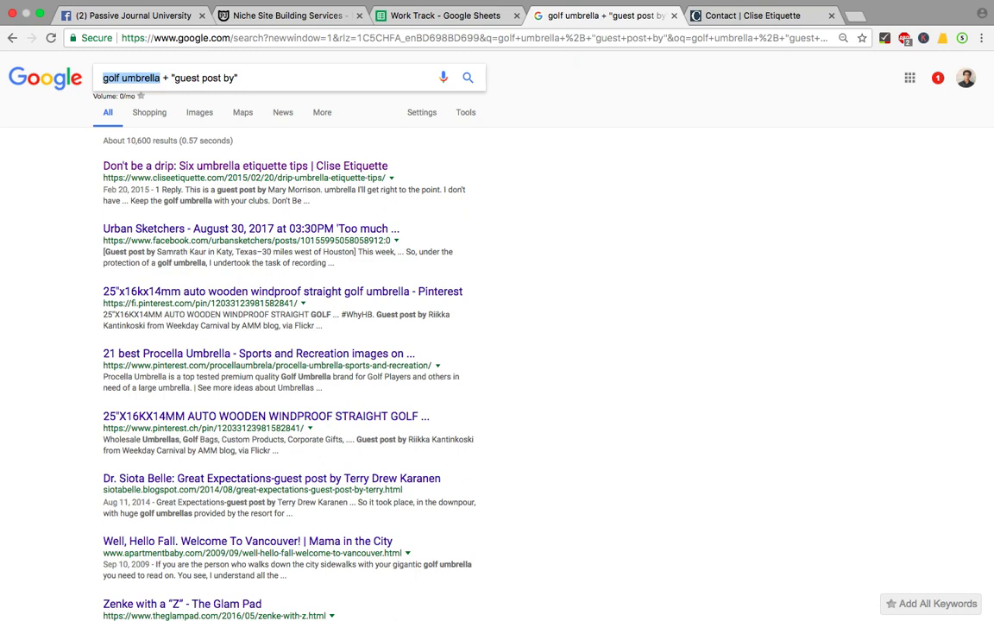
- In the Work Track spreadsheet, enter the label Email Format in Q7
{"action": "left_click", "coordinate": [427, 16]}
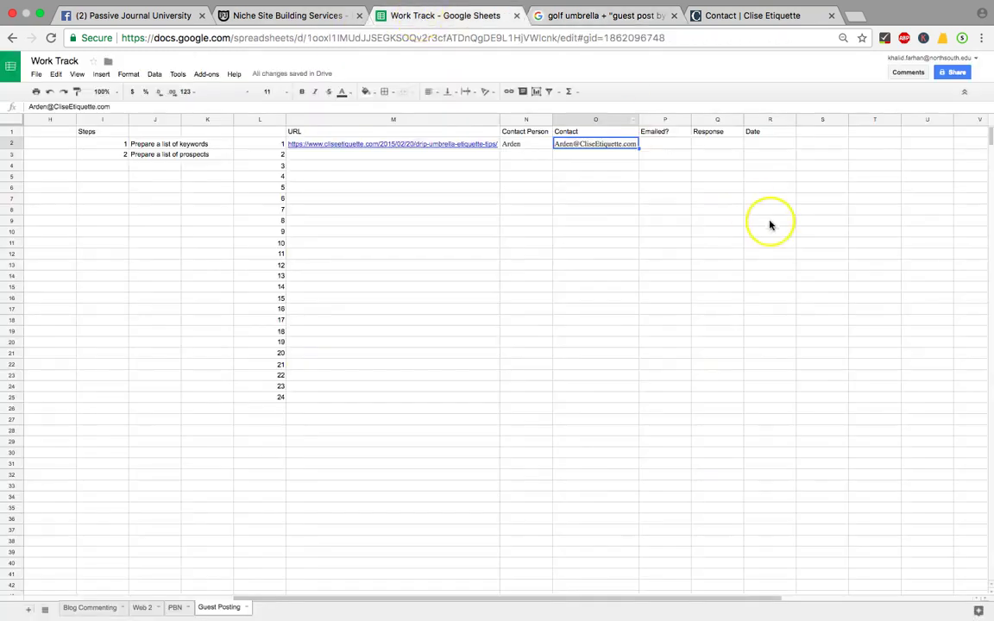
{"action": "left_click", "coordinate": [740, 201]}
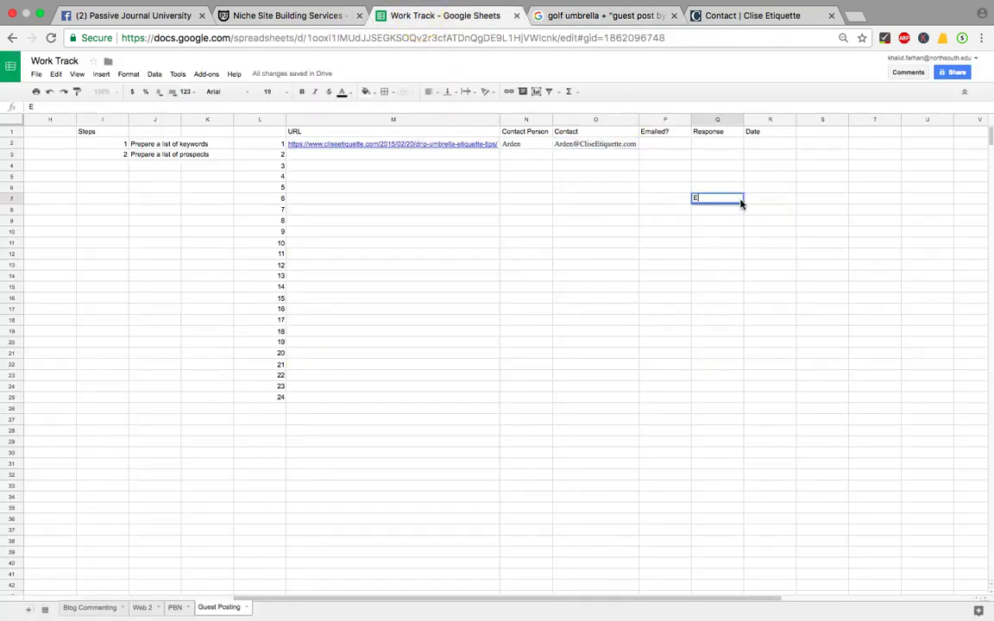
{"action": "type", "text": "Email Format"}
{"action": "key", "text": "Return"}
- Search Google for notepad online and open the RapidTables online notepad from the results in a separate browser tab
{"action": "left_click", "coordinate": [859, 13]}
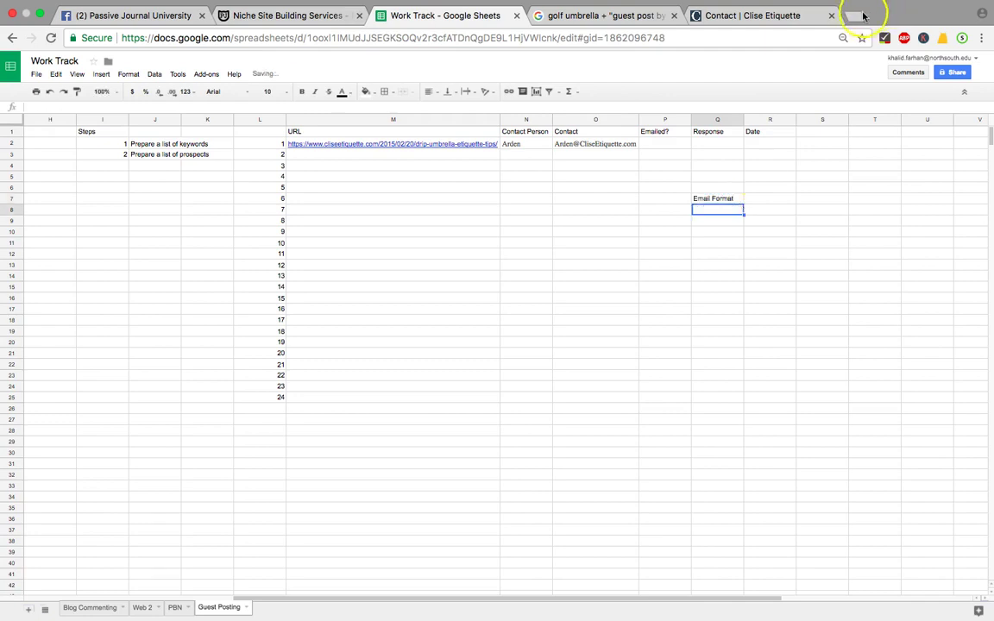
{"action": "type", "text": "notebad"}
{"action": "key", "text": "BackSpace"}
{"action": "key", "text": "BackSpace"}
{"action": "key", "text": "BackSpace"}
{"action": "key", "text": "BackSpace"}
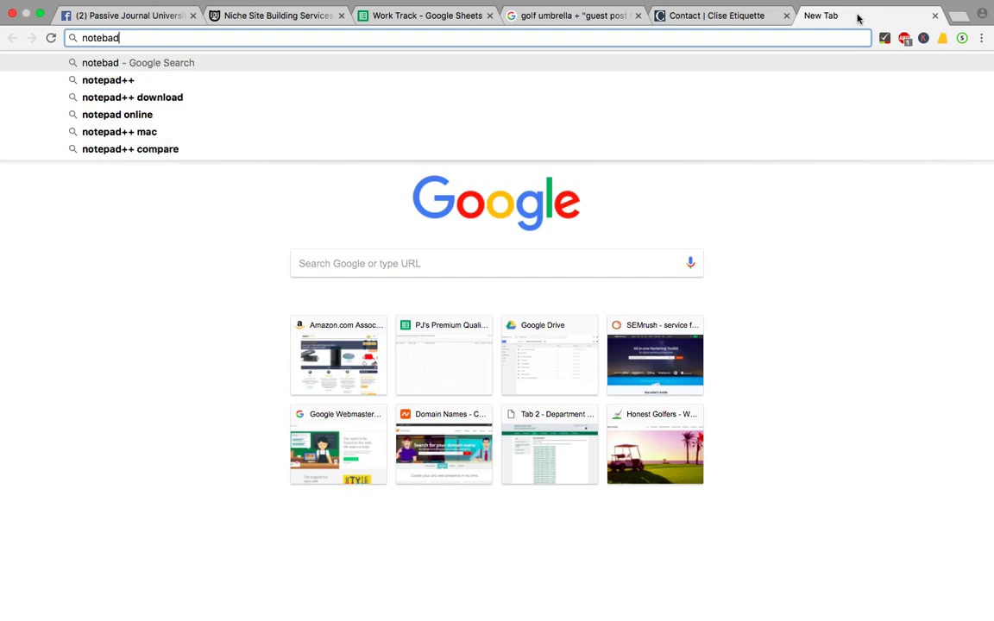
{"action": "type", "text": "pad onli"}
{"action": "key", "text": "Return"}
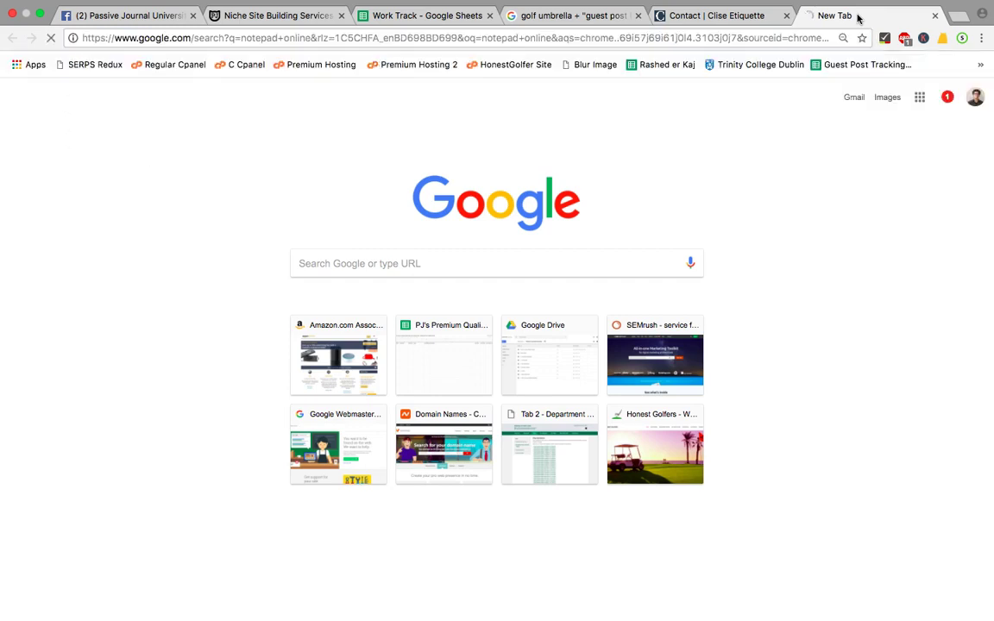
{"action": "left_click", "coordinate": [250, 173], "text": "super"}
{"action": "left_click", "coordinate": [826, 13]}
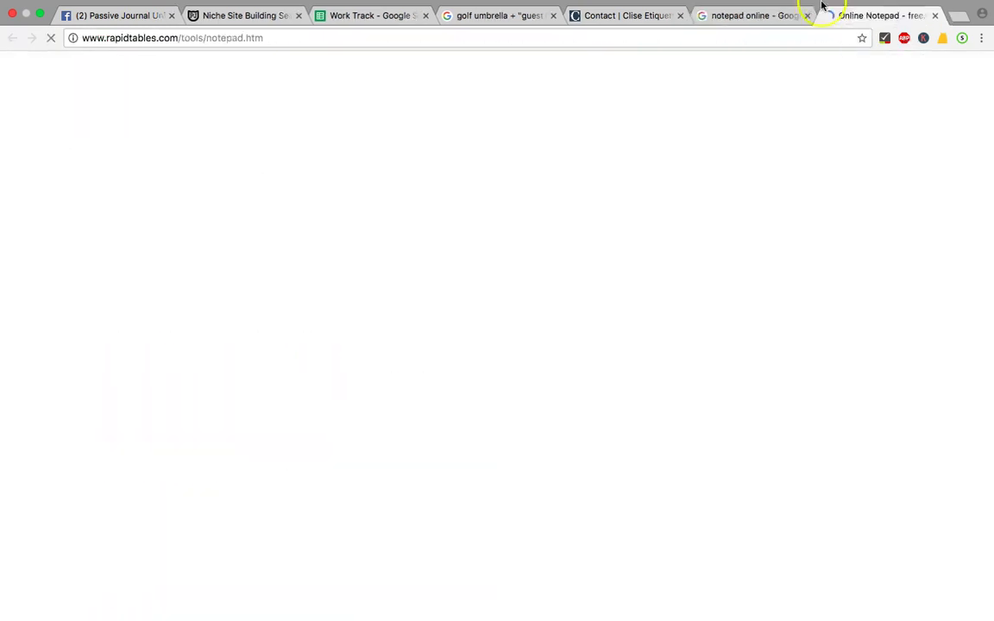
- Start the email template with the greeting "Dear Name" and, above it, the line "Subject: Do You Accept Guest Posts? /"
{"action": "type", "text": "H"}
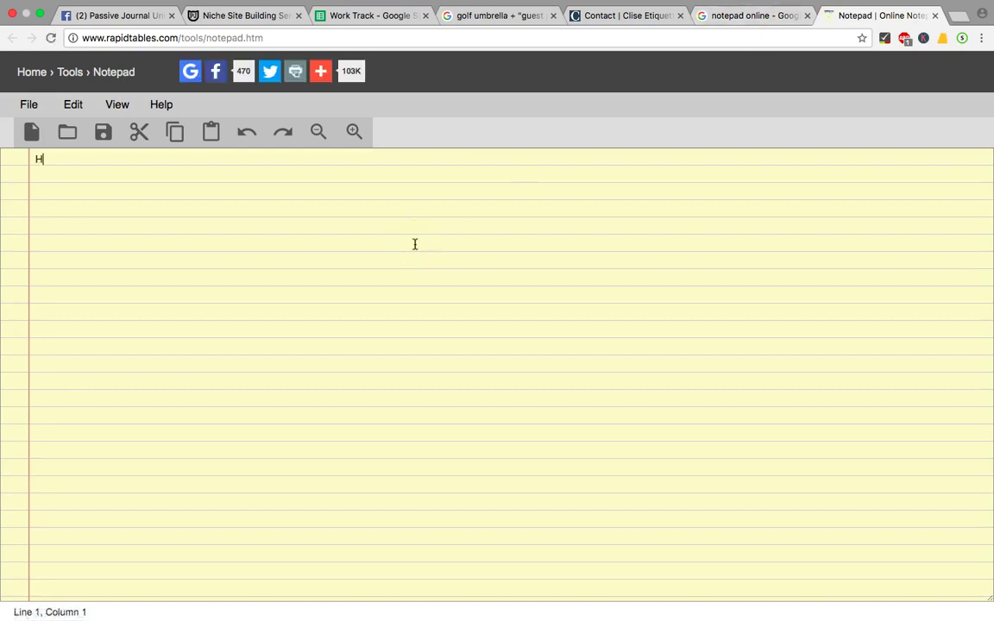
{"action": "type", "text": "ear Name"}
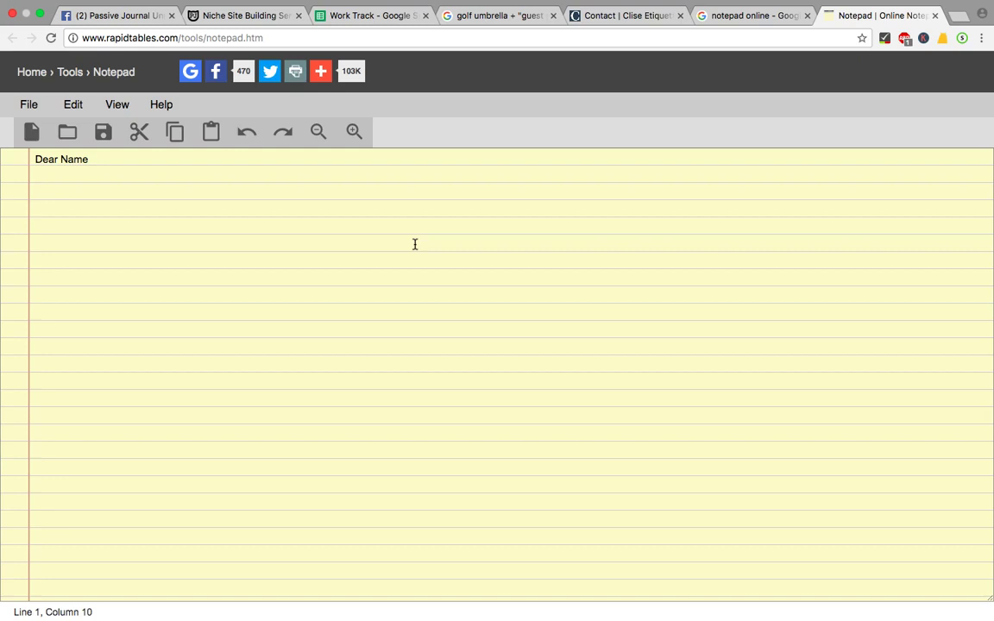
{"action": "key", "text": "super+Left"}
{"action": "key", "text": "Return"}
{"action": "key", "text": "Return"}
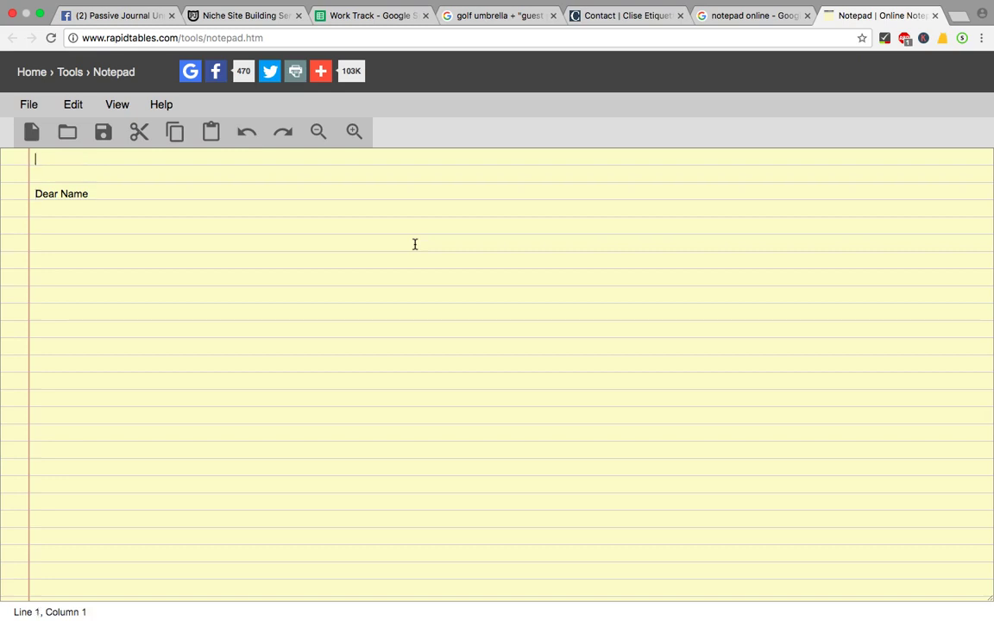
{"action": "type", "text": "ubej"}
{"action": "type", "text": "ect: Do You Accept Guest Posts? /"}
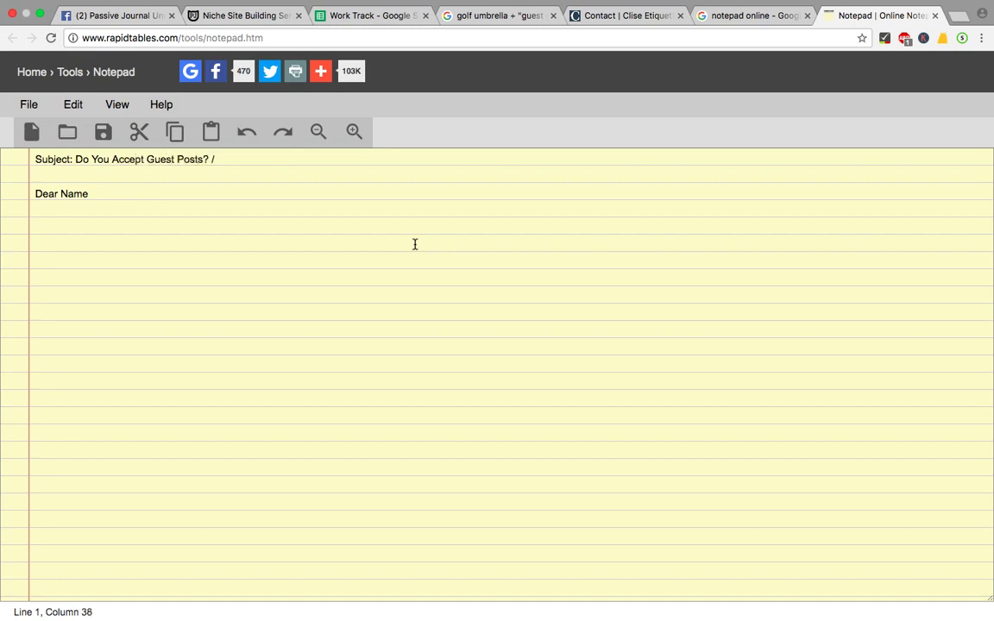
- Add the alternative subject "I had a question about your Golf Etiquette Article" after the slash, correcting the spelling of Etiquette
{"action": "left_click", "coordinate": [628, 17]}
{"action": "mouse_move", "coordinate": [477, 312]}
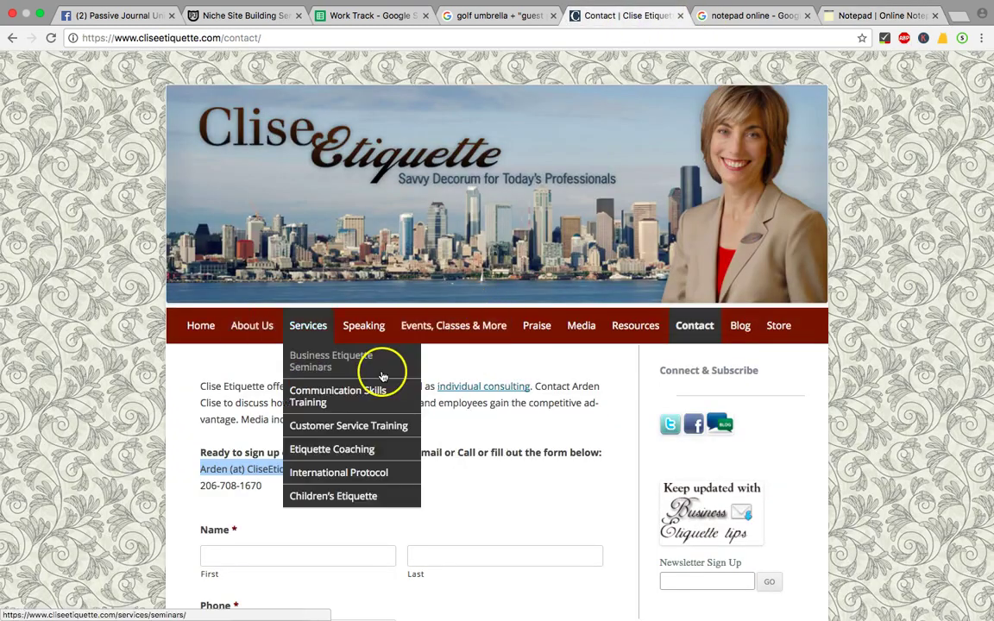
{"action": "left_click", "coordinate": [854, 17]}
{"action": "type", "text": "I ghad a q"}
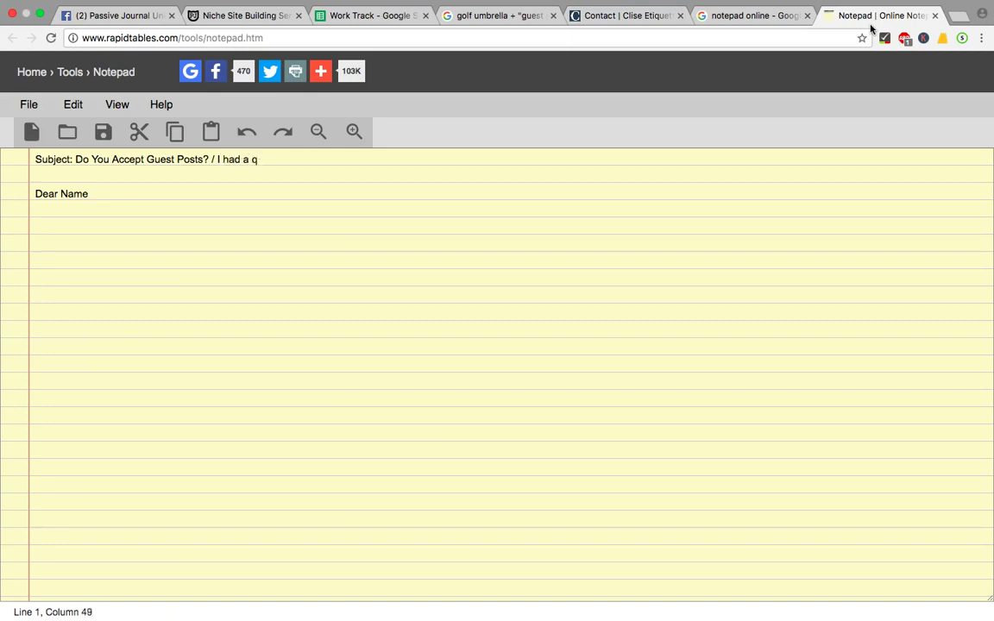
{"action": "type", "text": "out your"}
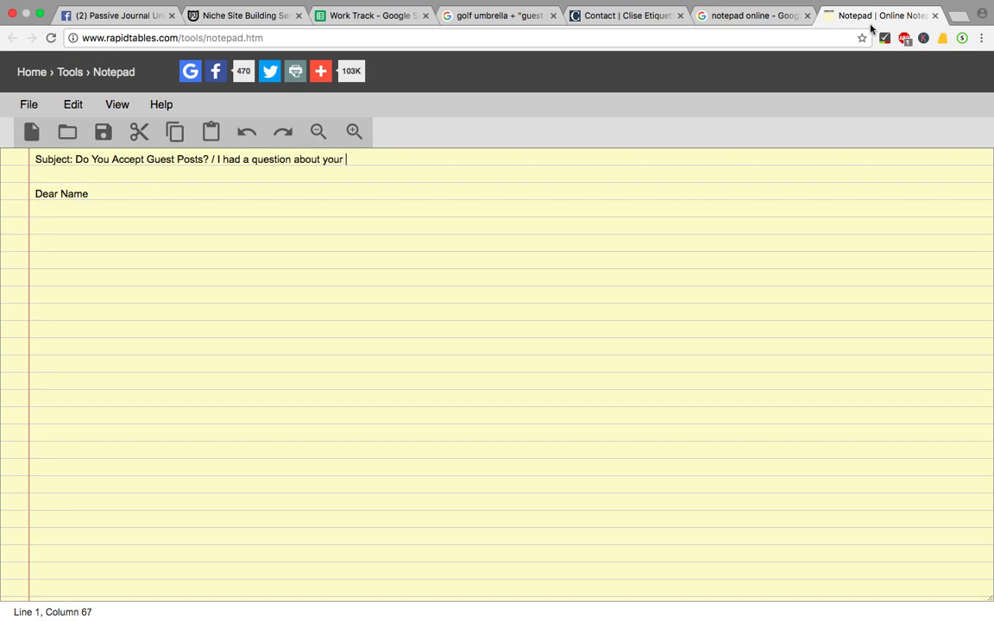
{"action": "type", "text": " Golf Etiqquete Article"}
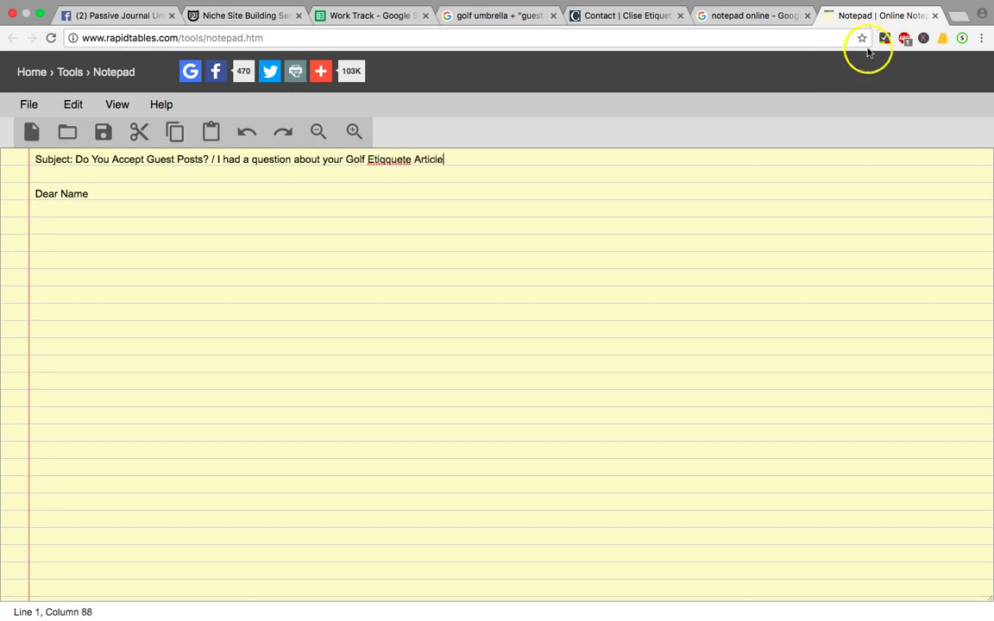
{"action": "right_click", "coordinate": [377, 160]}
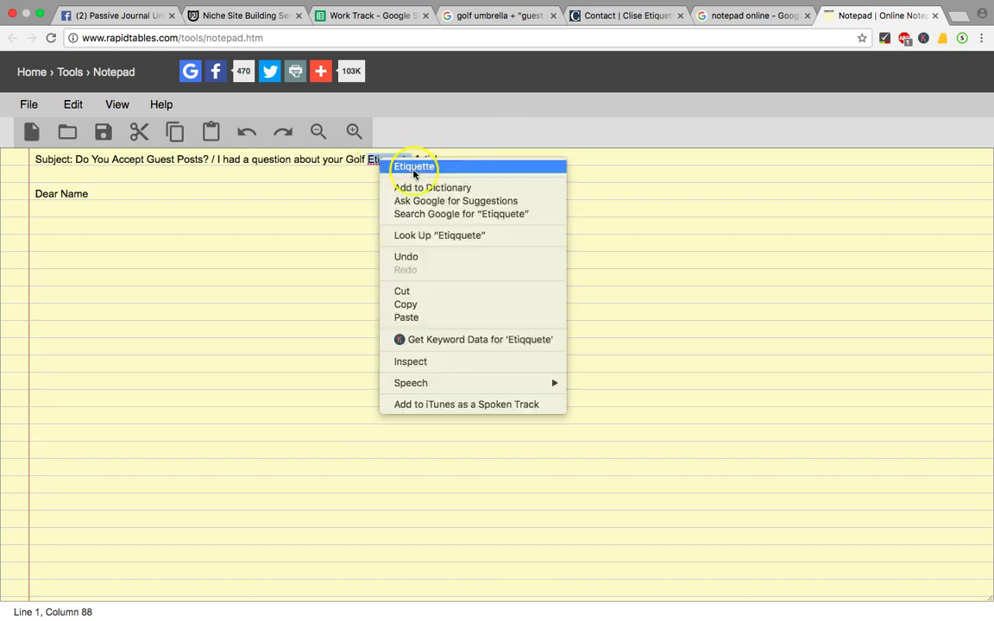
{"action": "left_click", "coordinate": [411, 166]}
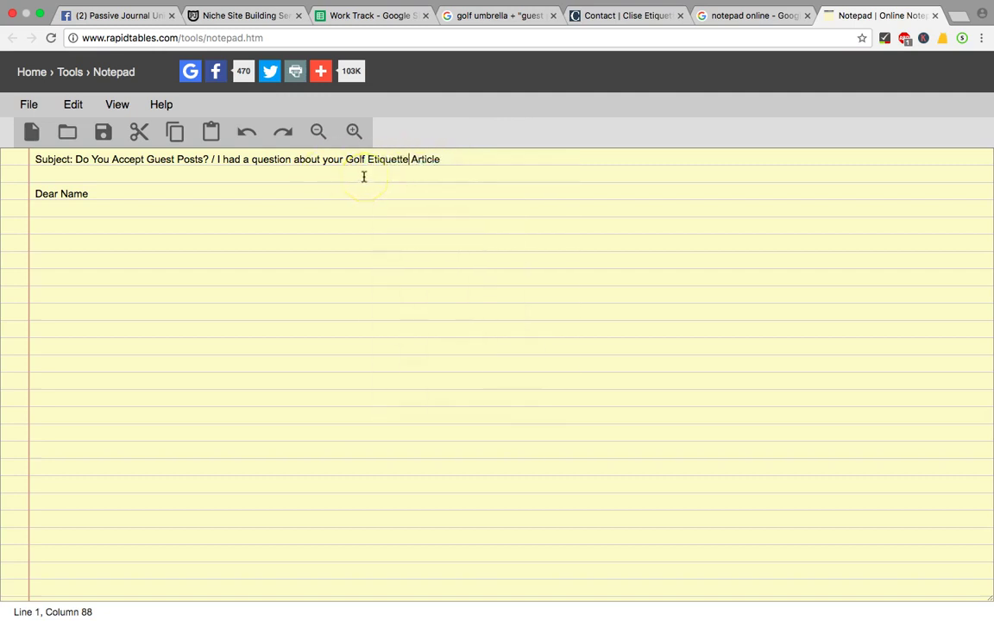
{"action": "left_click", "coordinate": [477, 158]}
- Add a comma after the greeting and, below it, introduce the sender by first name followed by "and I run a small golf blog."
{"action": "left_click", "coordinate": [406, 193]}
{"action": "type", "text": ","}
{"action": "key", "text": "Return"}
{"action": "type", "text": "I am Khalid from"}
{"action": "key", "text": "BackSpace"}
{"action": "key", "text": "BackSpace"}
{"action": "key", "text": "BackSpace"}
{"action": "key", "text": "BackSpace"}
{"action": "key", "text": "BackSpace"}
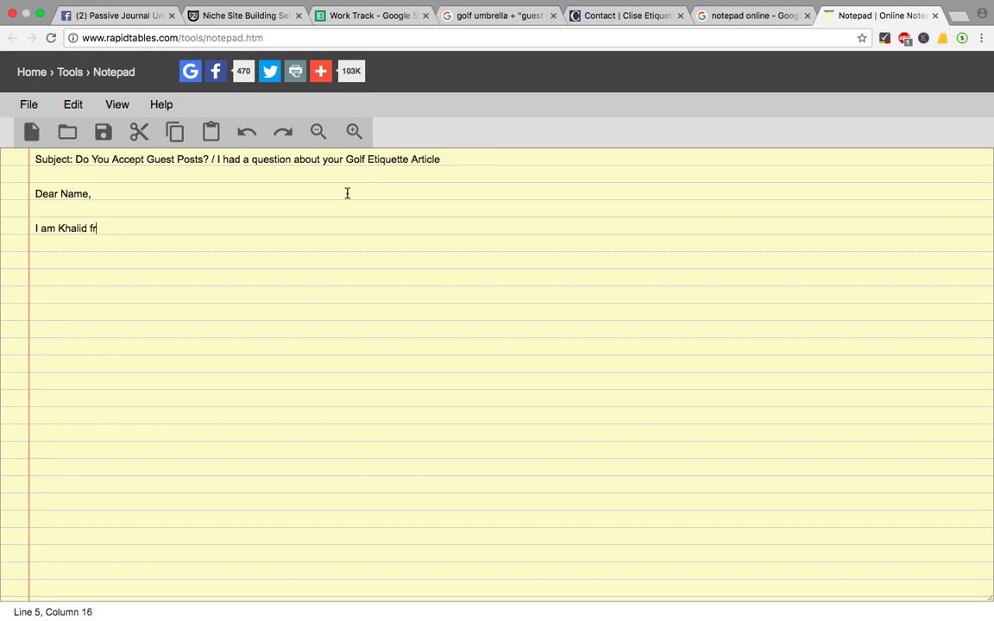
{"action": "type", "text": "and I run a small golf blog."}
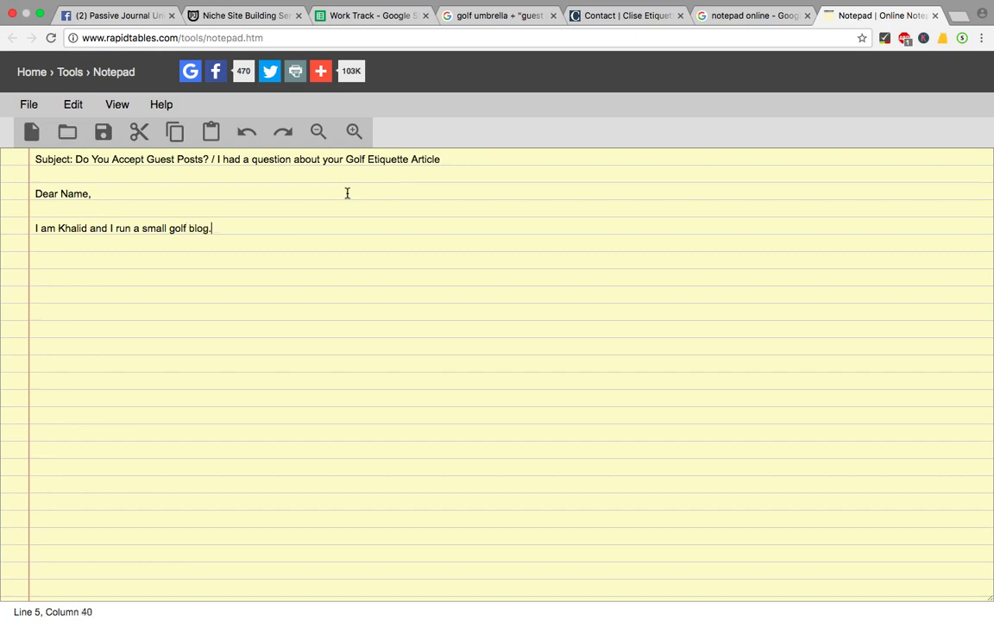
- Continue the paragraph with "I was researching today about golf umbrellas and your website came up. I read this article: URL & found it very interesting."
{"action": "type", "text": " I was resear"}
{"action": "type", "text": "ching today about go"}
{"action": "type", "text": "lf umbrellas and y"}
{"action": "type", "text": "our blo"}
{"action": "key", "text": "BackSpace"}
{"action": "key", "text": "BackSpace"}
{"action": "key", "text": "BackSpace"}
{"action": "type", "text": "website came up. I read this article: URL "}
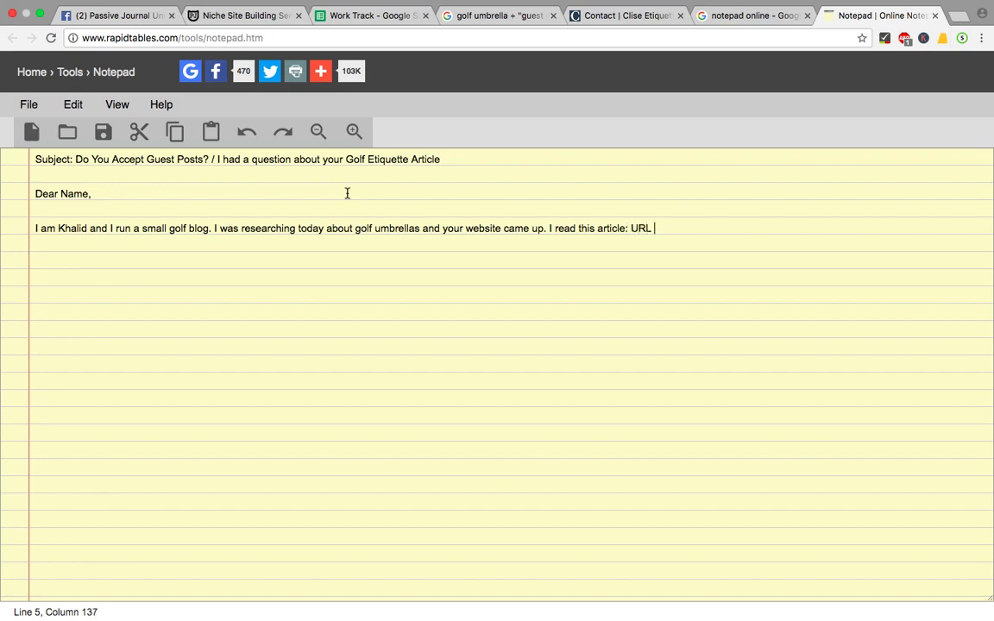
{"action": "type", "text": "& found it very interesting."}
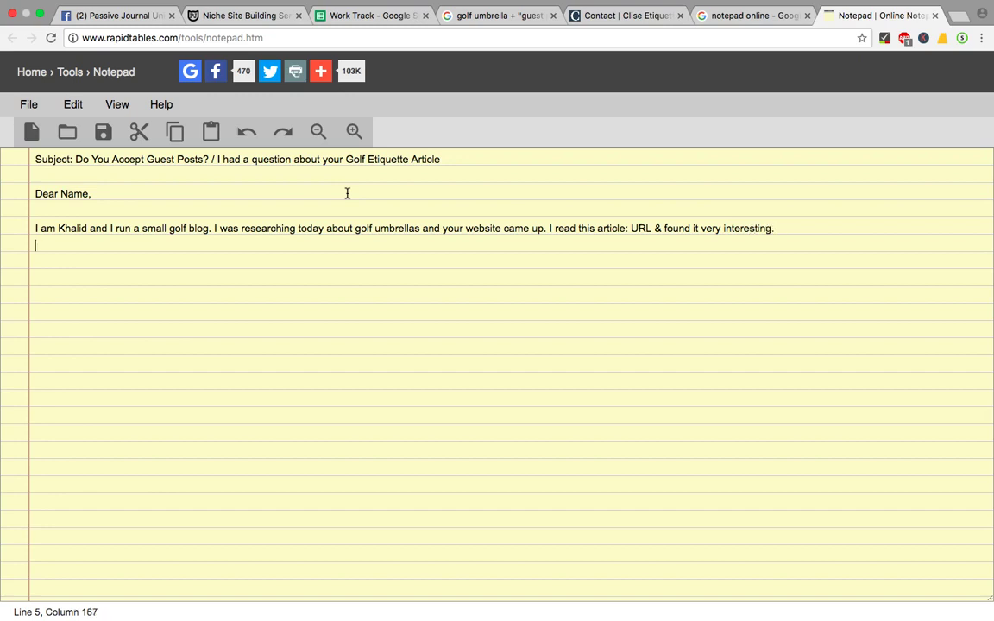
- Start a second paragraph in the email with "I was wondering, do you accept guest posts? I think, I have"
{"action": "key", "text": "Return"}
{"action": "type", "text": "I was wondering, d"}
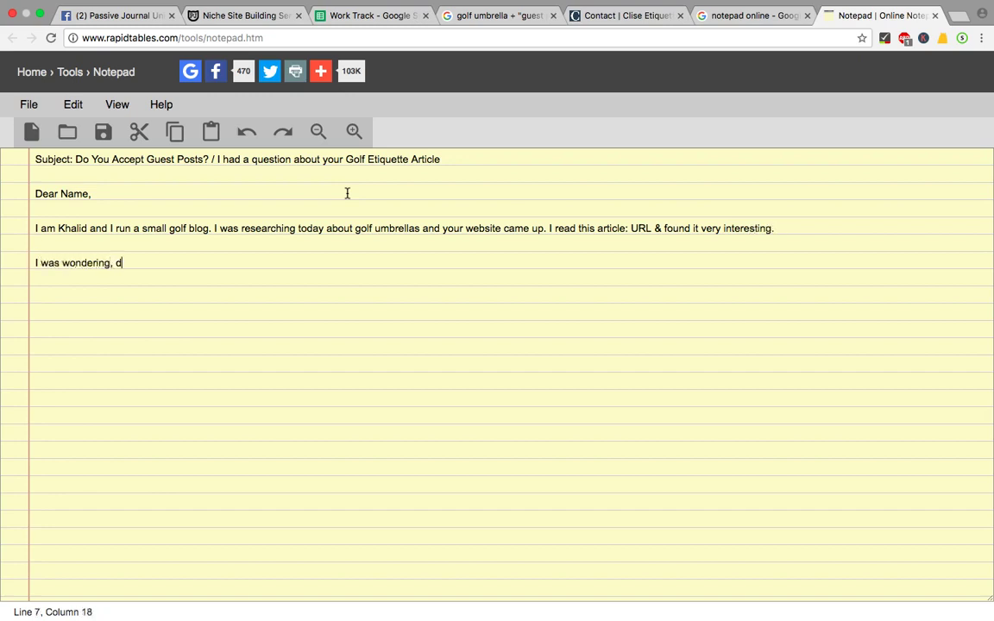
{"action": "type", "text": "o you accept guest p"}
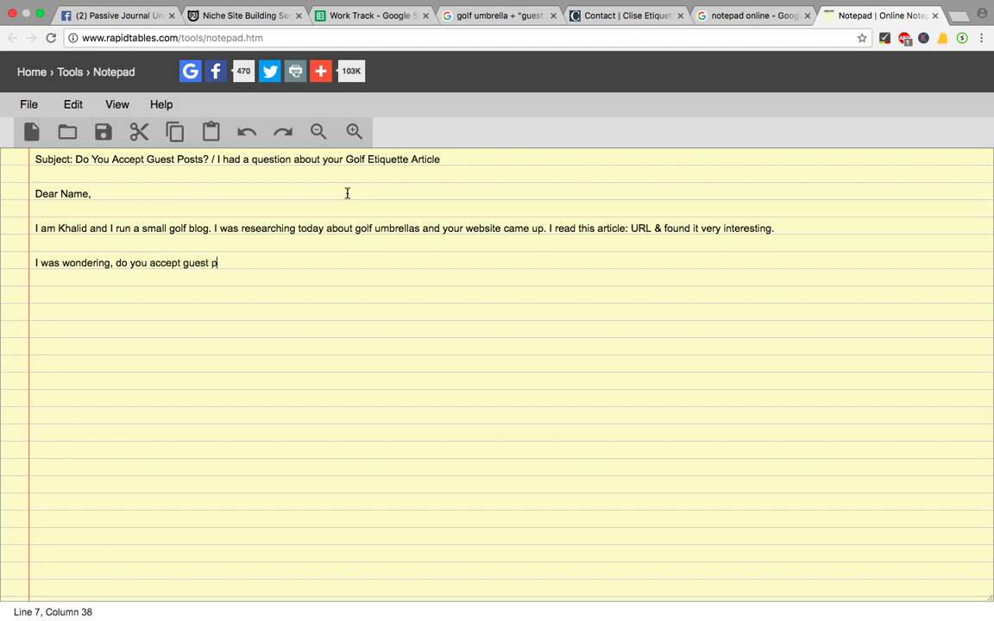
{"action": "type", "text": "osts? I think, I have "}
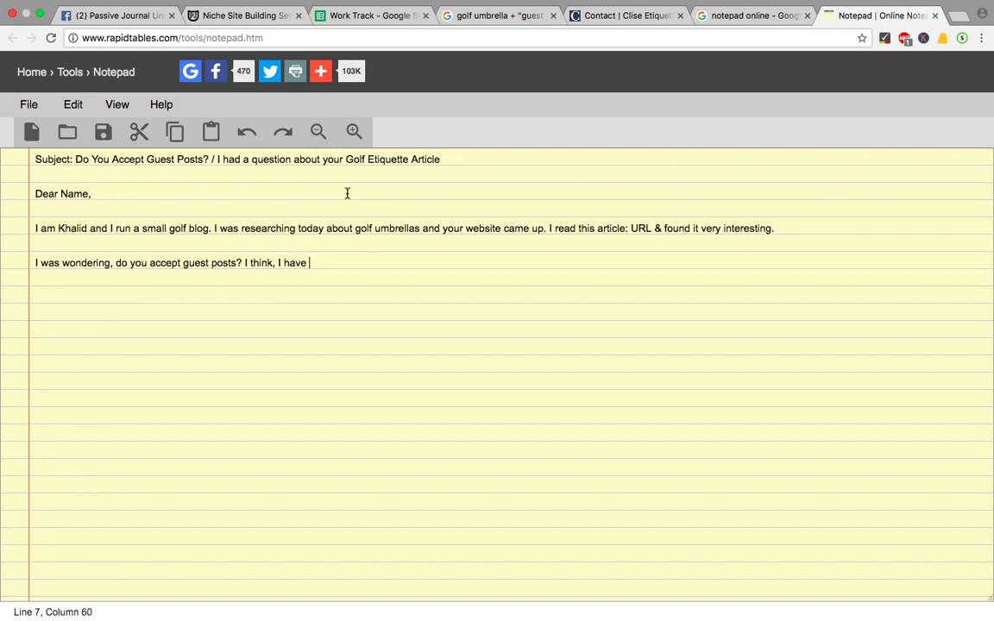
- Complete the paragraph's second sentence with "a few interesting topics that your audience will love."
{"action": "type", "text": "a few interesting topics that may a"}
{"action": "key", "text": "BackSpace"}
{"action": "key", "text": "BackSpace"}
{"action": "key", "text": "BackSpace"}
{"action": "key", "text": "BackSpace"}
{"action": "key", "text": "BackSpace"}
{"action": "key", "text": "BackSpace"}
{"action": "type", "text": "your audienc"}
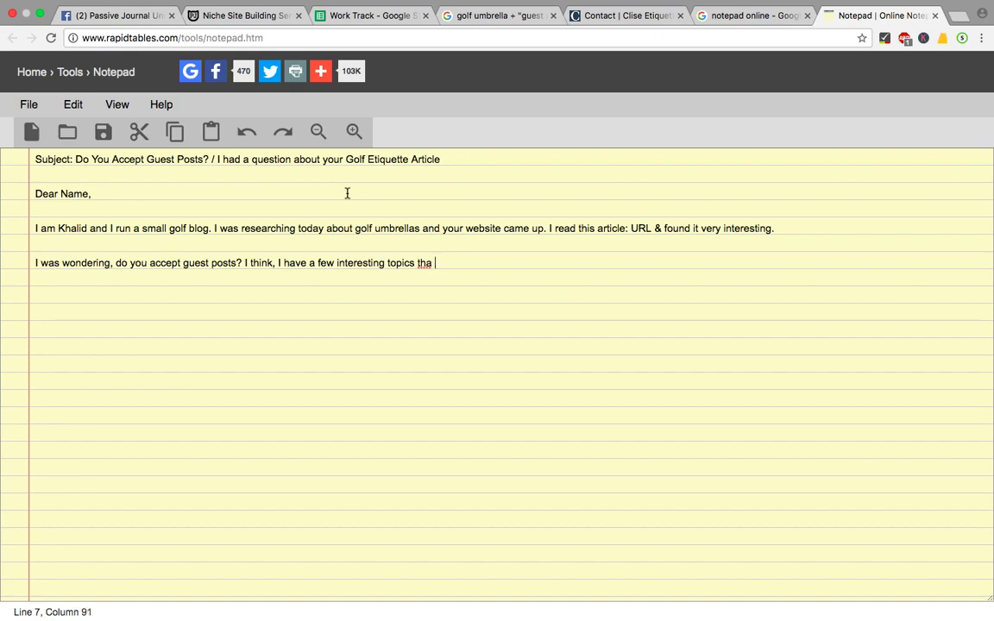
{"action": "type", "text": "e will love. "}
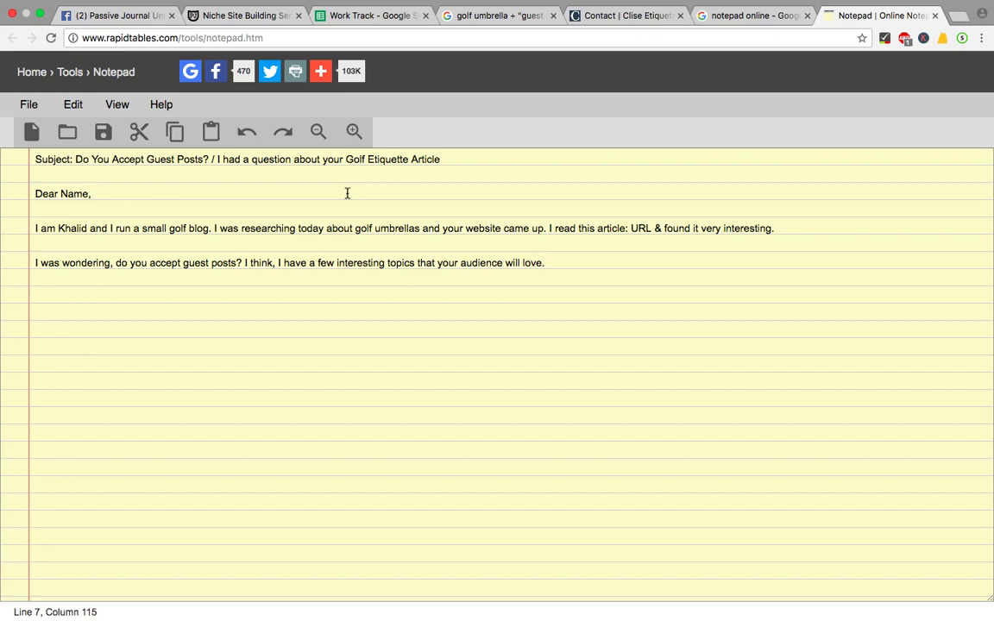
- Add "If you want, I can send you a list of topics." and close the email with separate lines "Continue the good work." and "Cheers"
{"action": "type", "text": "If you want, I can send you a list of topics."}
{"action": "key", "text": "Return"}
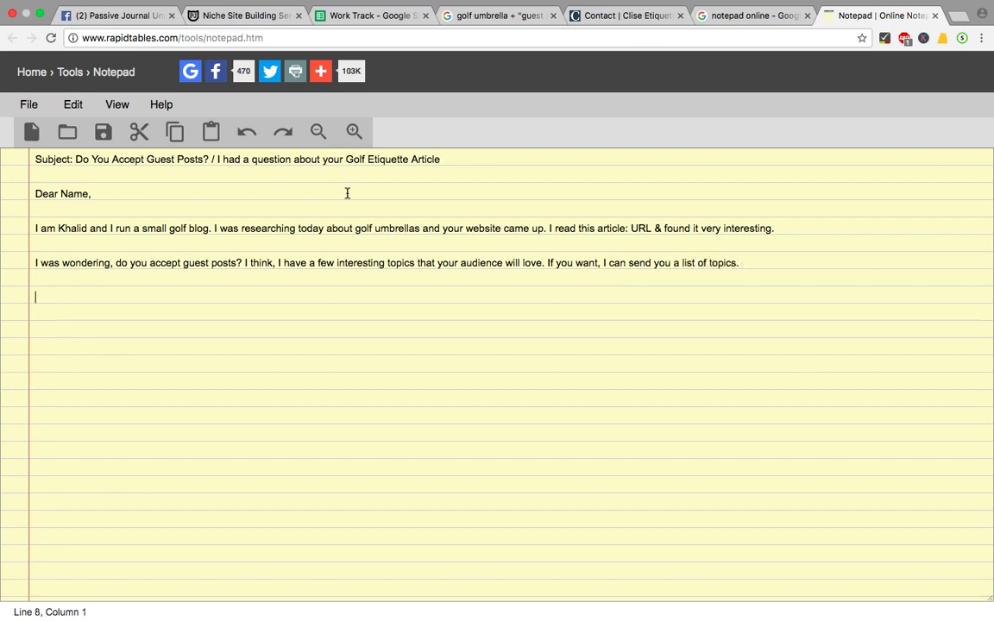
{"action": "key", "text": "Return"}
{"action": "type", "text": "Continue the good work."}
{"action": "key", "text": "Return"}
{"action": "key", "text": "Return"}
{"action": "type", "text": "Cheers"}
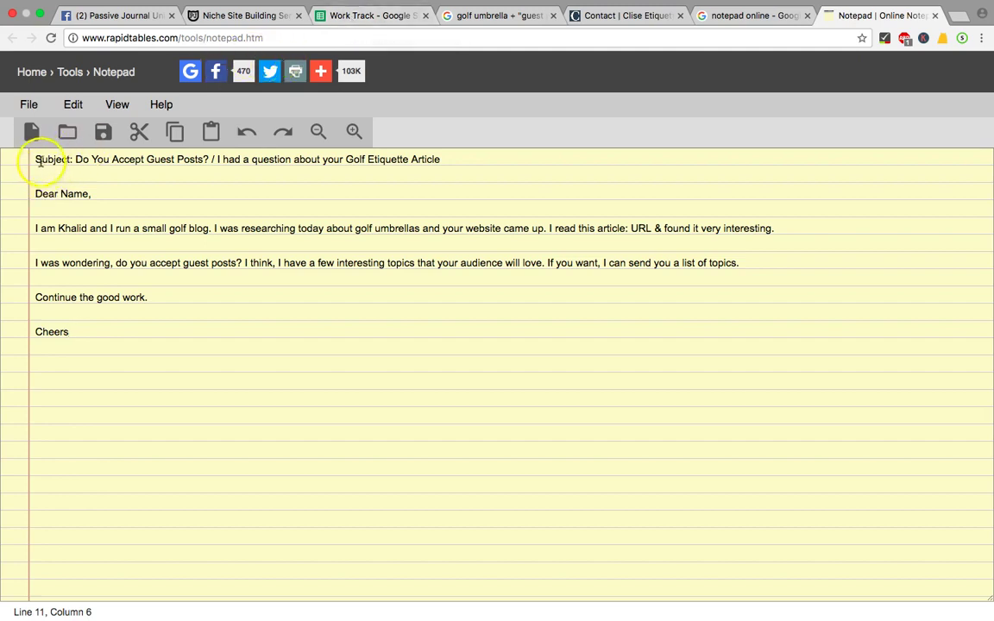
- Highlight the email body from the greeting through "Cheers" and compare it with the tracker in the Work Track spreadsheet
{"action": "left_click_drag", "start_coordinate": [35, 191], "coordinate": [60, 335]}
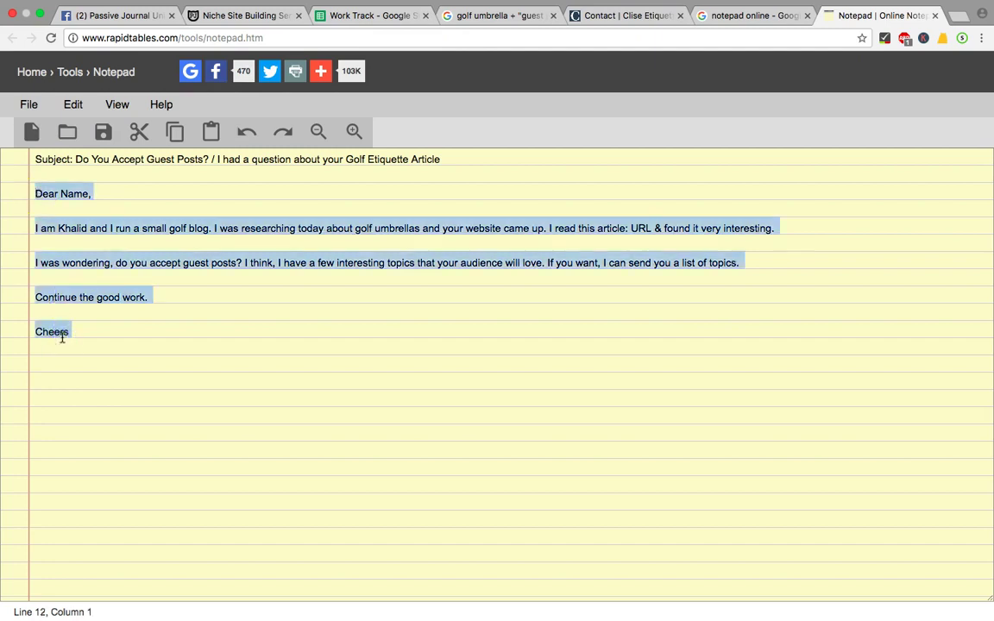
{"action": "left_click_drag", "start_coordinate": [62, 337], "coordinate": [160, 361]}
{"action": "left_click_drag", "start_coordinate": [248, 219], "coordinate": [293, 291]}
{"action": "left_click", "coordinate": [384, 17]}
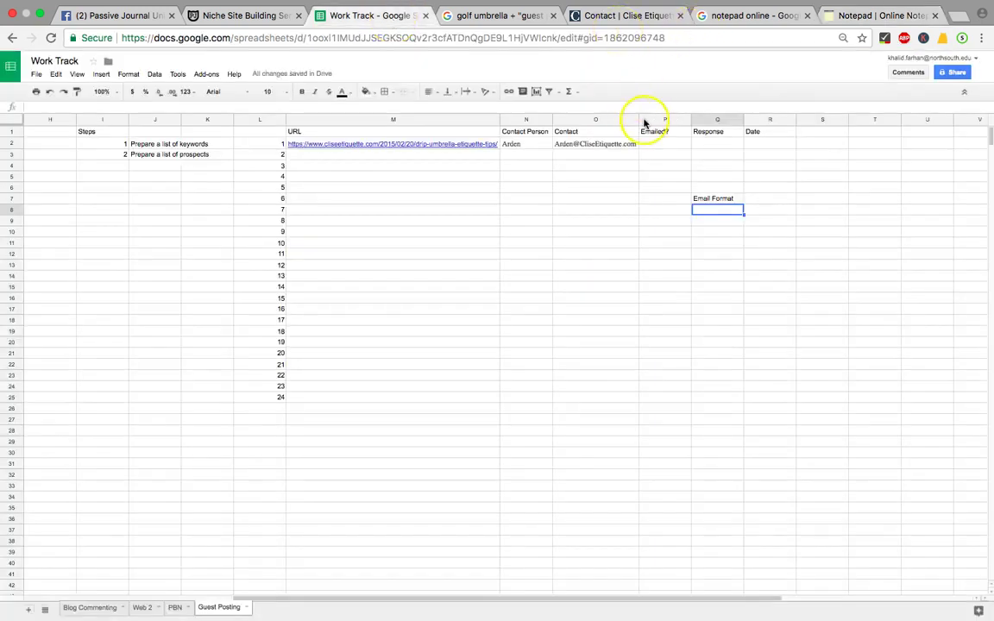
{"action": "left_click", "coordinate": [867, 14]}
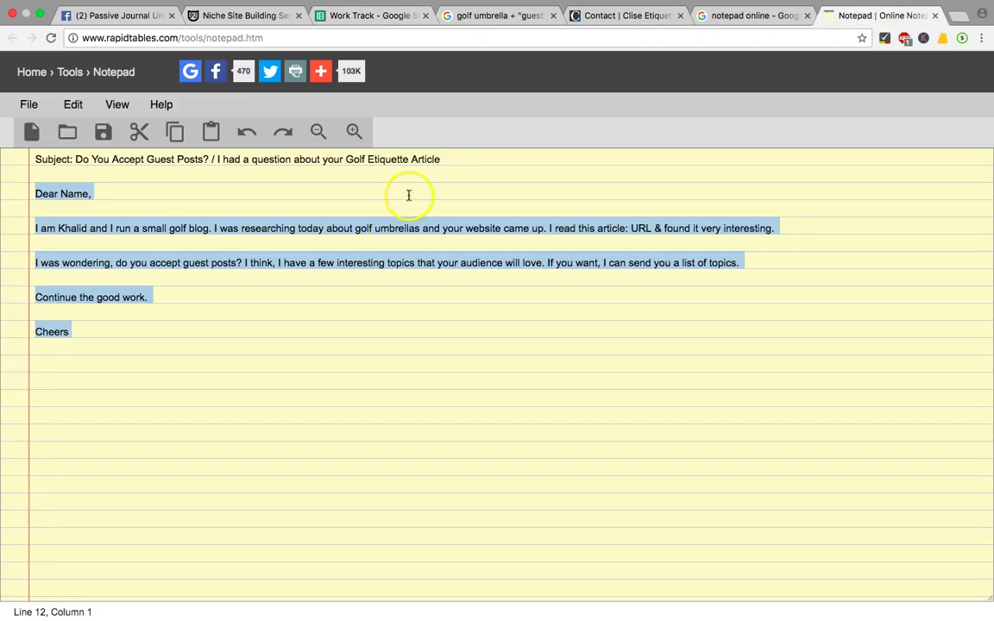
- Switch to the Work Track spreadsheet and enter "Yes" under Emailed? for the first prospect
{"action": "left_click", "coordinate": [392, 17]}
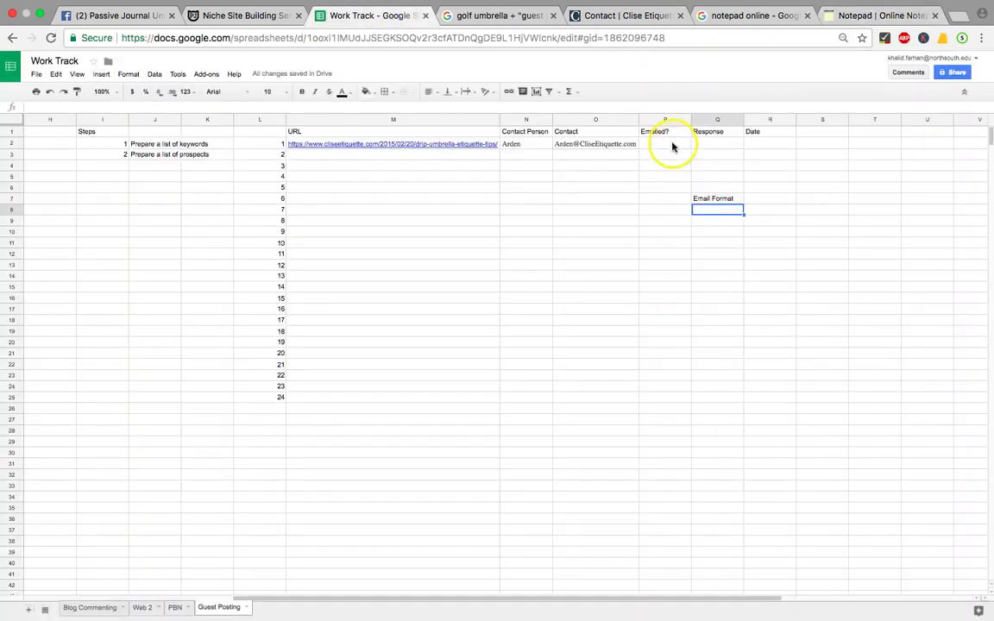
{"action": "left_click", "coordinate": [672, 145]}
{"action": "type", "text": "Yes"}
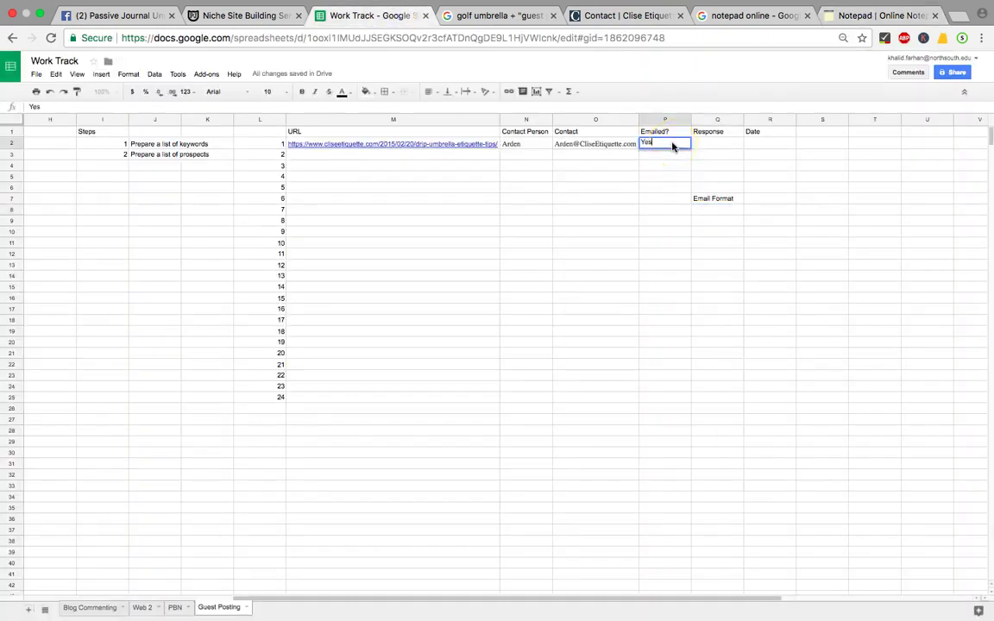
{"action": "key", "text": "Return"}
- Check today's date and enter "October 7" under Date for the first prospect
{"action": "key", "text": "Up"}
{"action": "key", "text": "Right"}
{"action": "key", "text": "Right"}
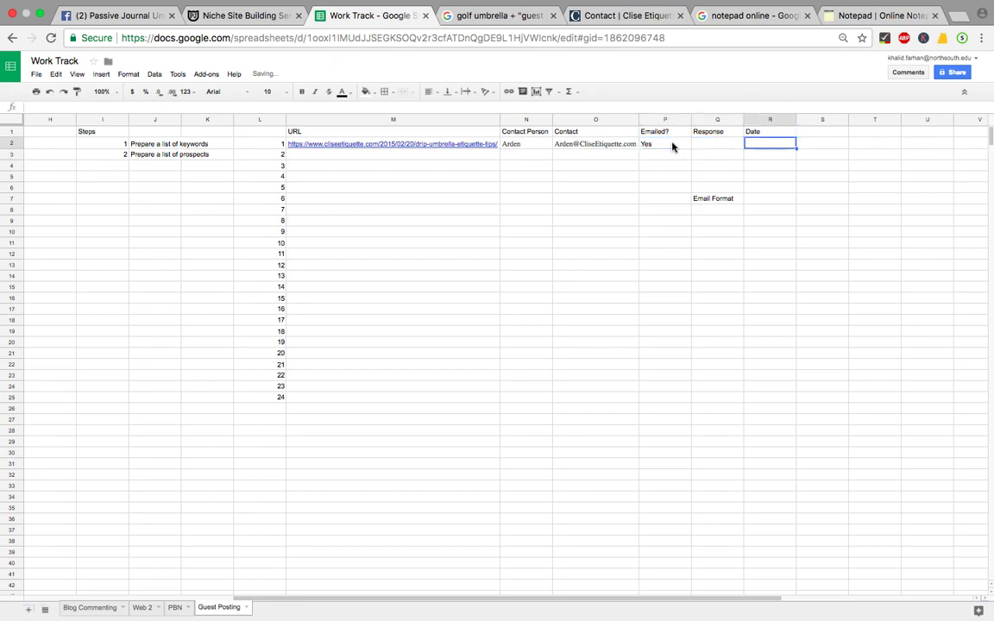
{"action": "left_click", "coordinate": [902, 7]}
{"action": "key", "text": "Escape"}
{"action": "type", "text": "October 7"}
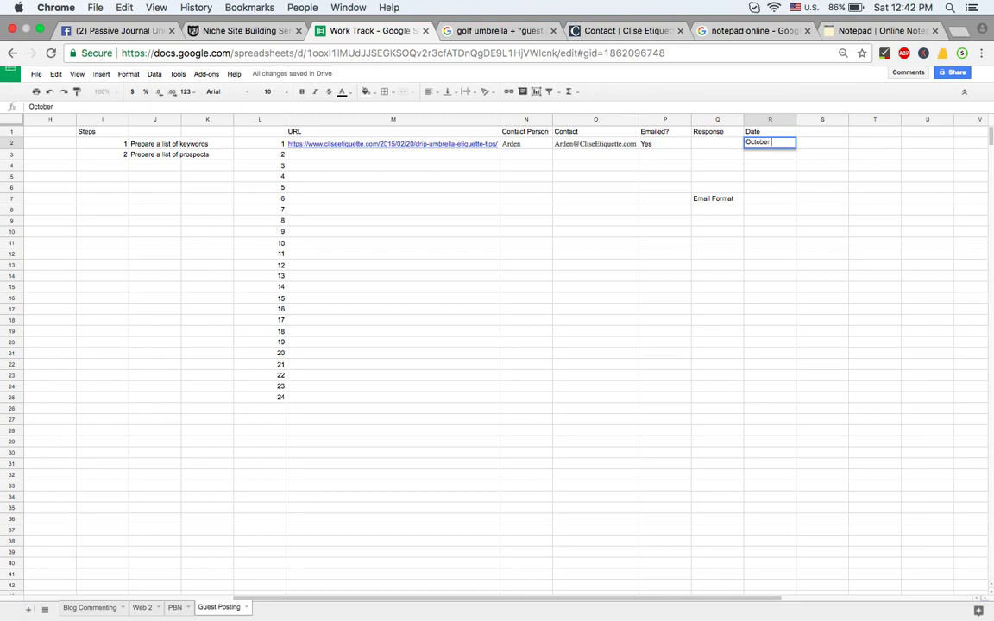
{"action": "key", "text": "Return"}
- Go through the numbered empty rows of the URL column below the first prospect
{"action": "key", "text": "Left"}
{"action": "key", "text": "Left"}
{"action": "key", "text": "Left"}
{"action": "key", "text": "Left"}
{"action": "key", "text": "Left"}
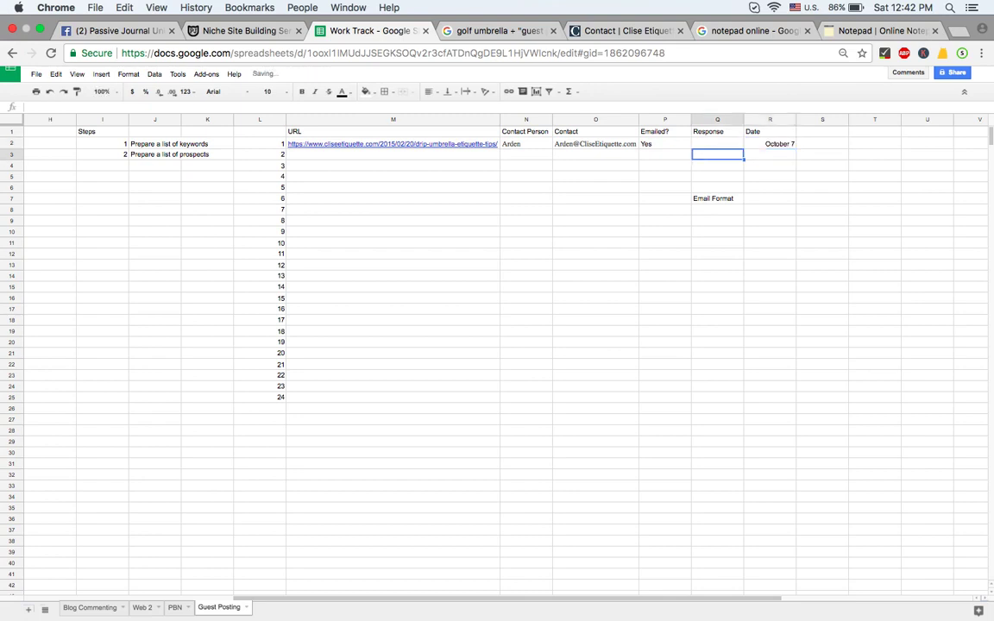
{"action": "key", "text": "Down"}
{"action": "key", "text": "Down"}
{"action": "key", "text": "Down"}
{"action": "key", "text": "Down"}
{"action": "key", "text": "Down"}
{"action": "key", "text": "Down"}
{"action": "key", "text": "Down"}
{"action": "key", "text": "Down"}
{"action": "key", "text": "Down"}
{"action": "key", "text": "Down"}
{"action": "key", "text": "Down"}
{"action": "key", "text": "Down"}
{"action": "key", "text": "Down"}
{"action": "key", "text": "Down"}
{"action": "key", "text": "Down"}
{"action": "key", "text": "Down"}
{"action": "key", "text": "Down"}
{"action": "key", "text": "Down"}
{"action": "key", "text": "Down"}
{"action": "key", "text": "Down"}
{"action": "key", "text": "Down"}
{"action": "key", "text": "Down"}
{"action": "key", "text": "Down"}
{"action": "key", "text": "Down"}
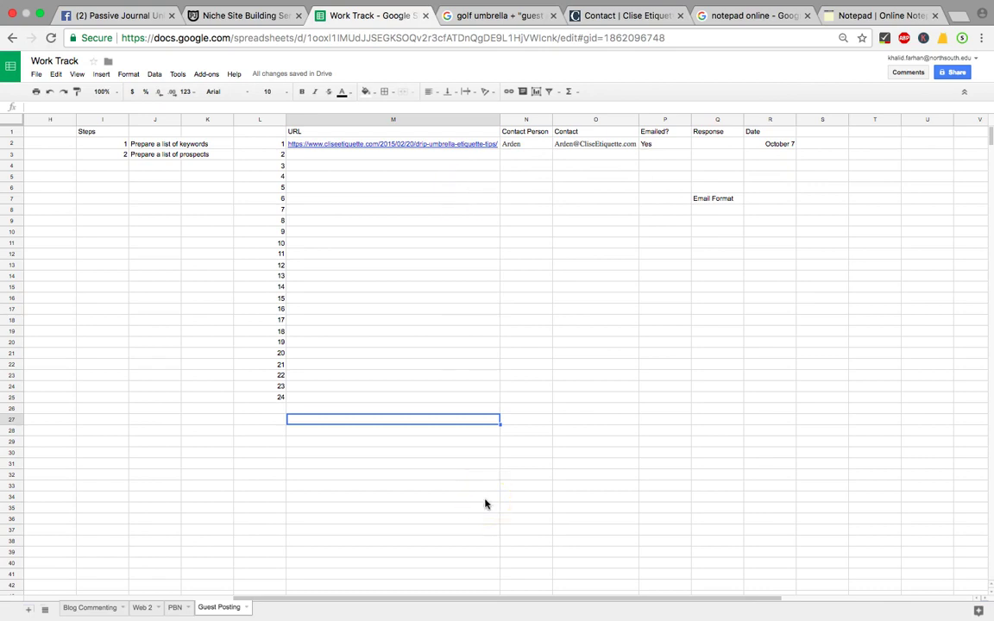
- Review the first prospect's Response, Date and Contact cells and the golf umbrella keyword entry
{"action": "left_click", "coordinate": [730, 144]}
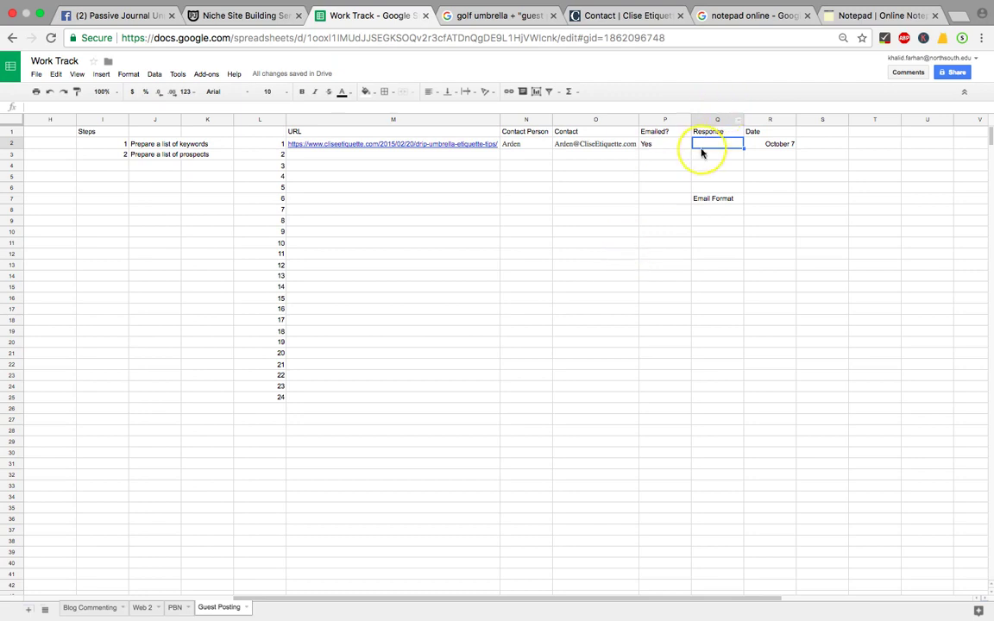
{"action": "double_click", "coordinate": [701, 152]}
{"action": "key", "text": "Tab"}
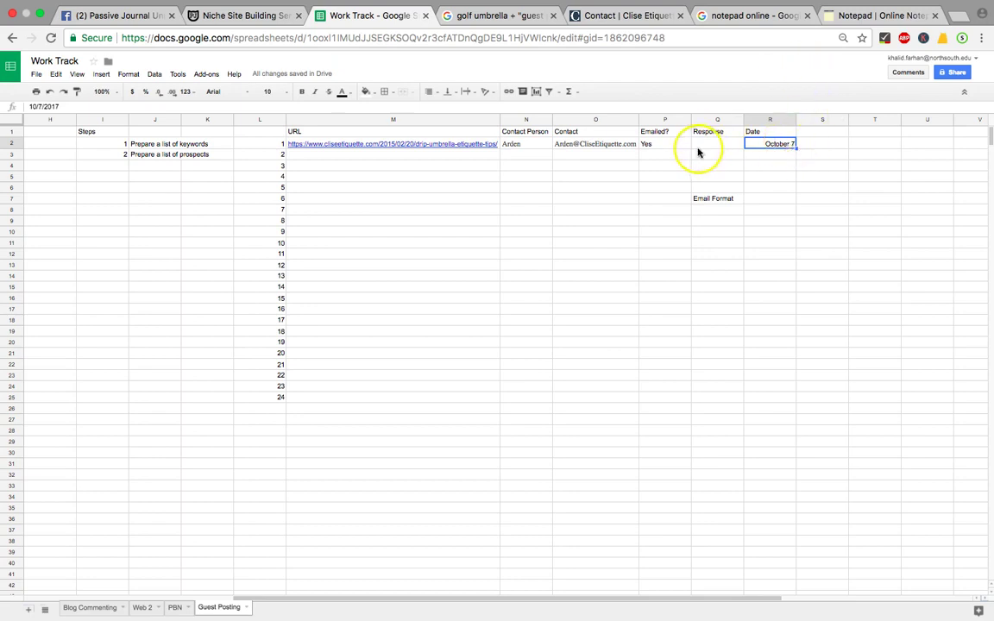
{"action": "left_click", "coordinate": [575, 146]}
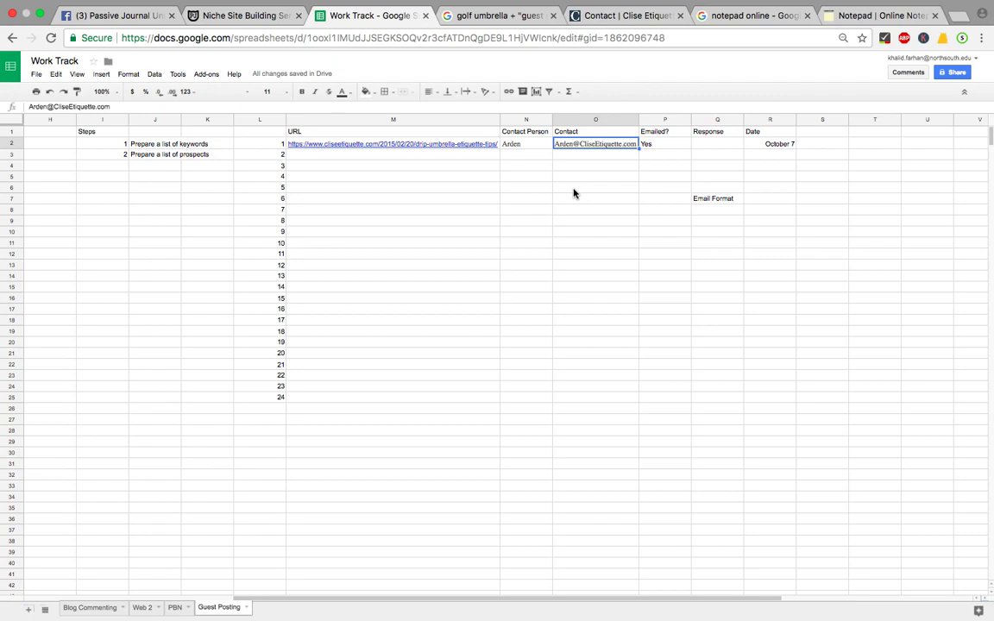
{"action": "scroll", "coordinate": [220, 282], "scroll_direction": "left", "scroll_amount": 8}
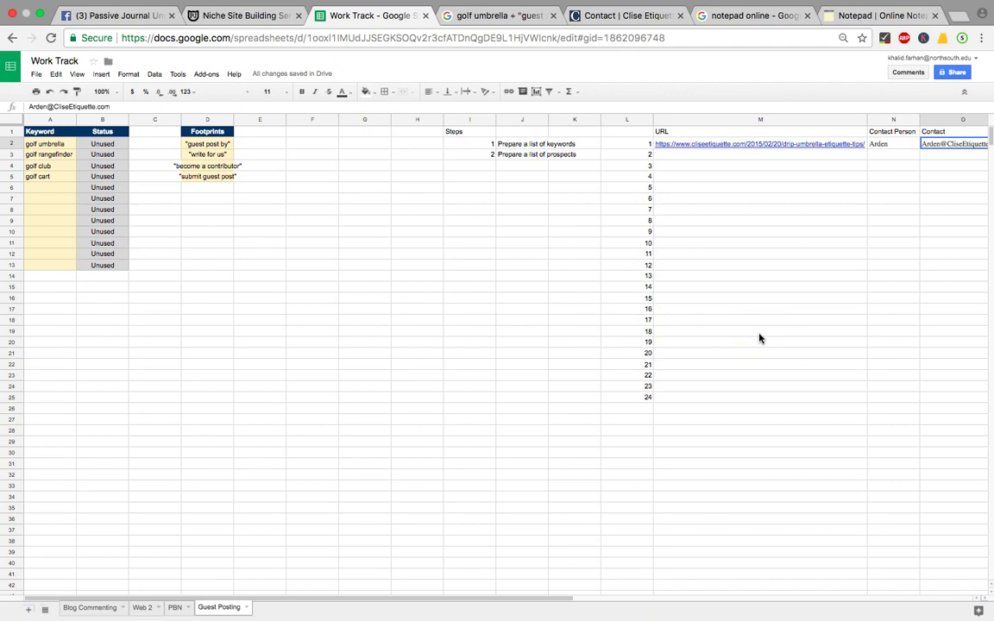
{"action": "left_click", "coordinate": [49, 143]}
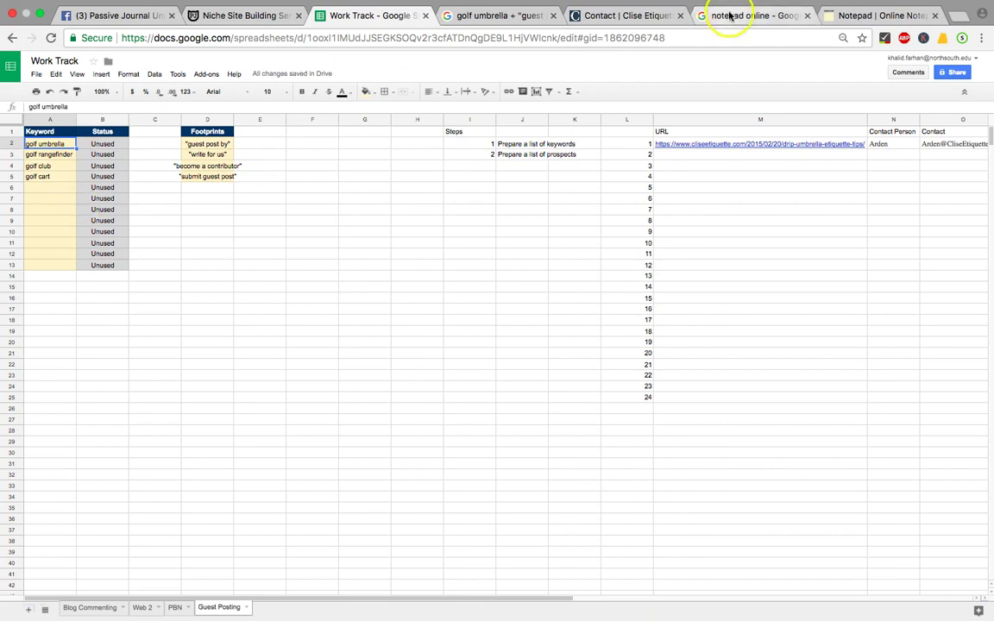
- Open the calculator in the Notification Center, multiply 5,000 by 3, and return to the spreadsheet
{"action": "mouse_move", "coordinate": [726, 5]}
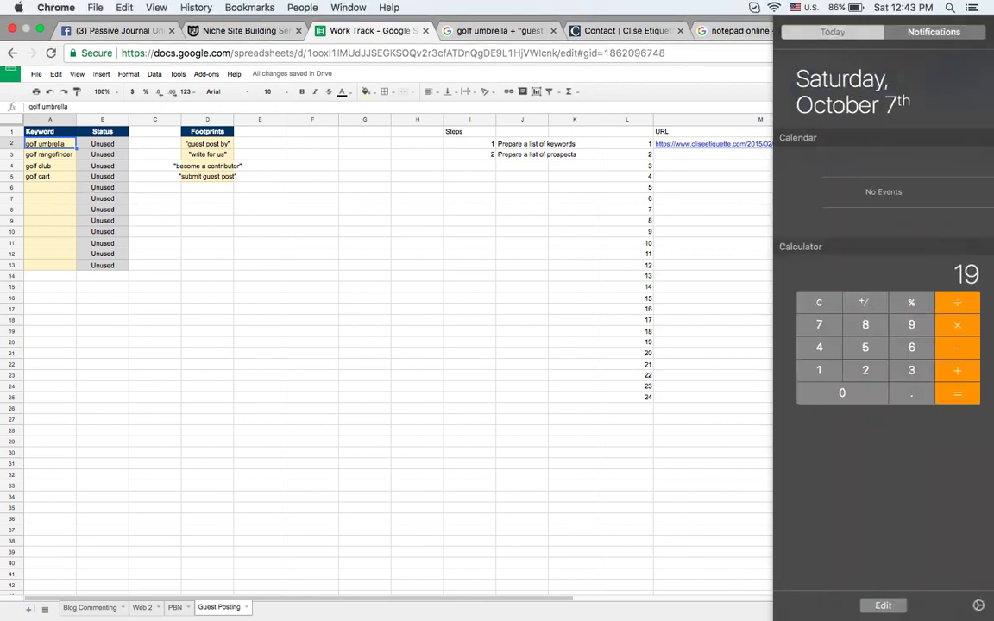
{"action": "key", "text": "asterisk"}
{"action": "type", "text": "5000"}
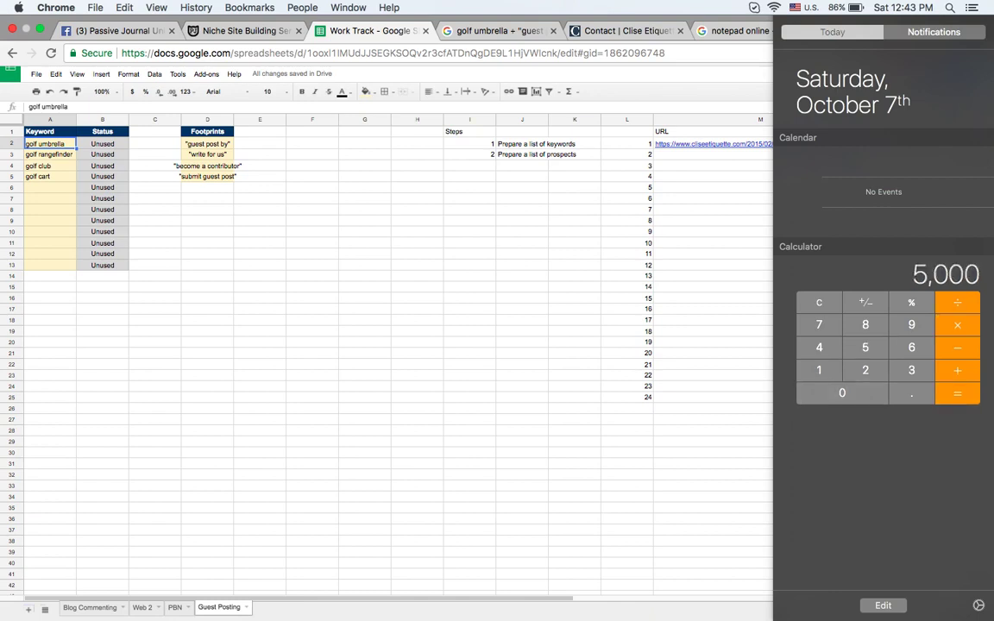
{"action": "key", "text": "5"}
{"action": "key", "text": "Return"}
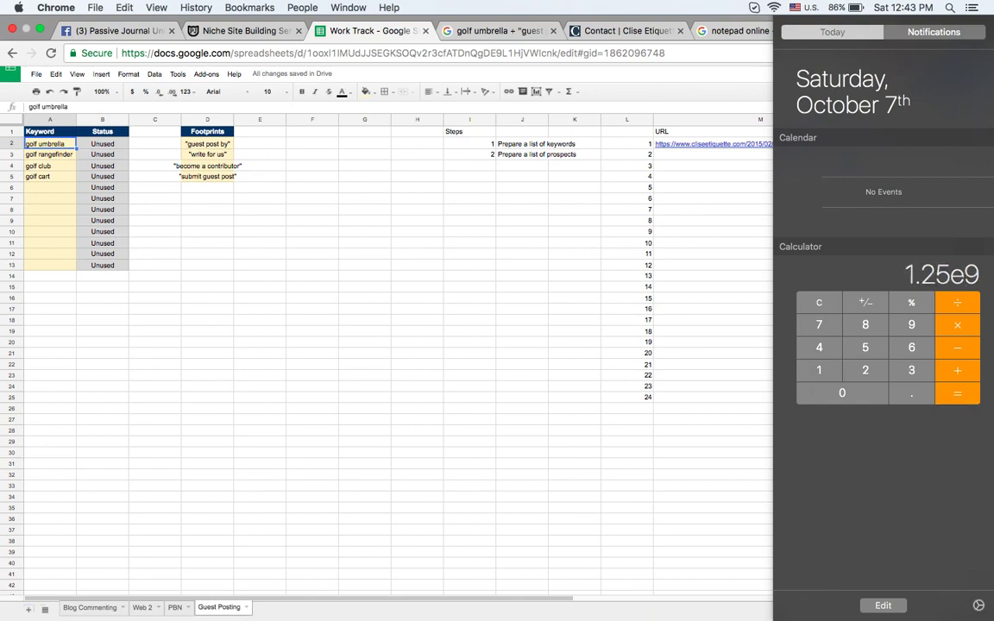
{"action": "key", "text": "Return"}
{"action": "type", "text": "5,000"}
{"action": "key", "text": "asterisk"}
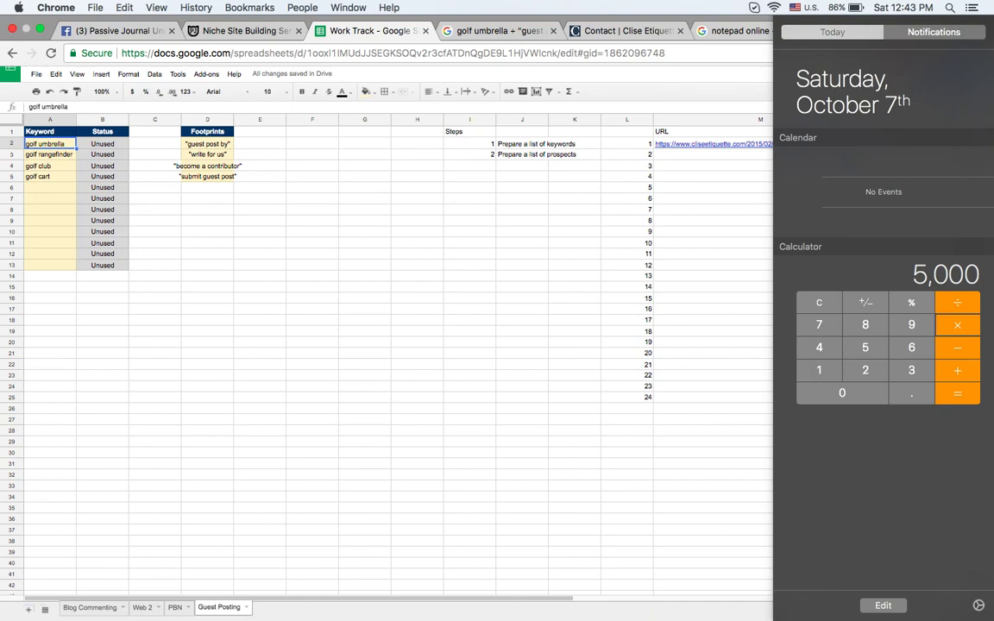
{"action": "type", "text": "3"}
{"action": "key", "text": "Return"}
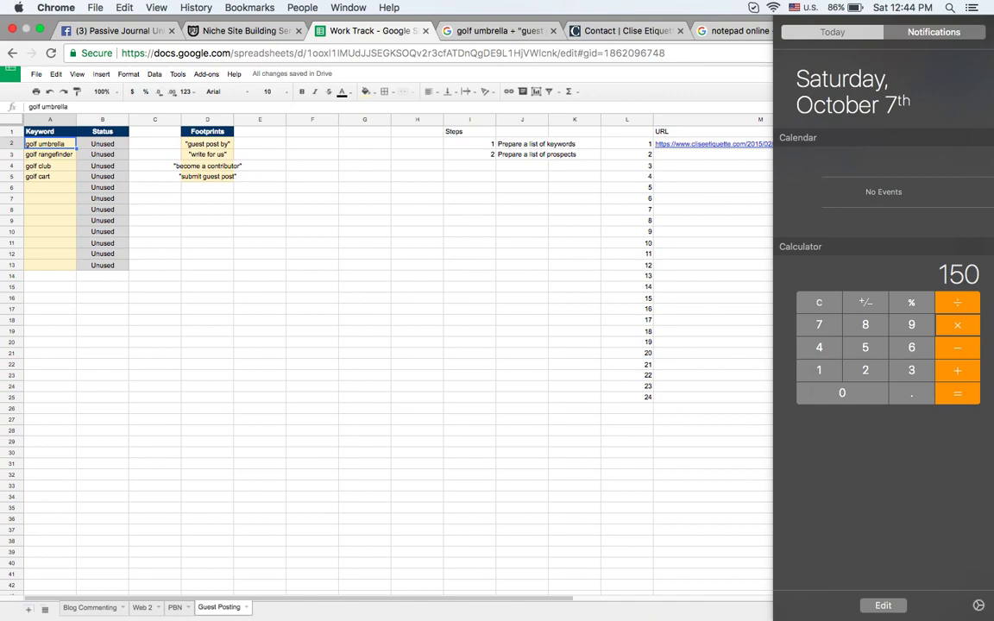
{"action": "left_click", "coordinate": [360, 17]}
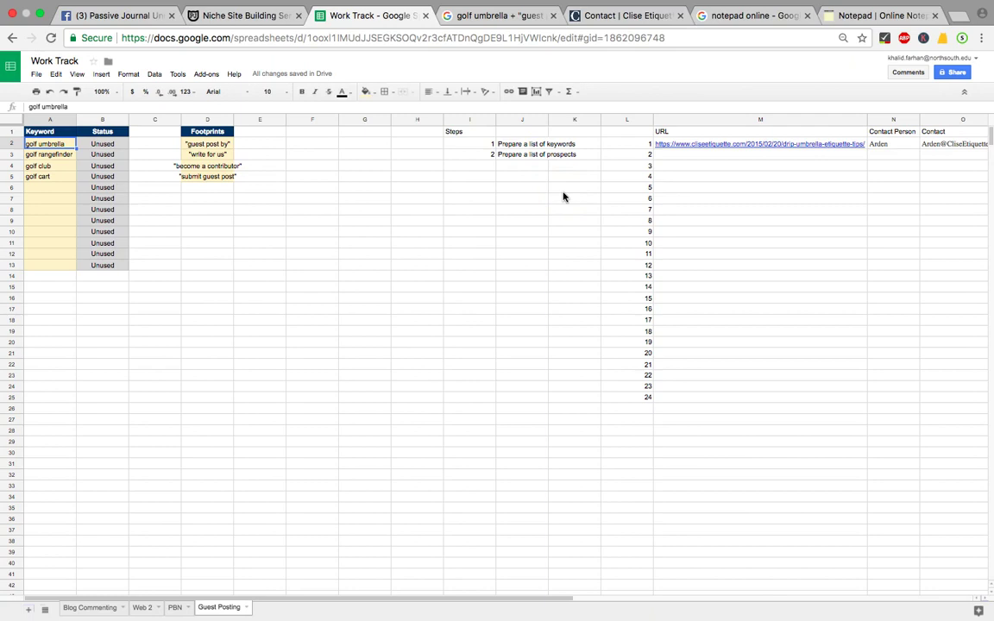
- Bring up the calculator again to review its last result and close it when done
{"action": "left_click", "coordinate": [977, 7]}
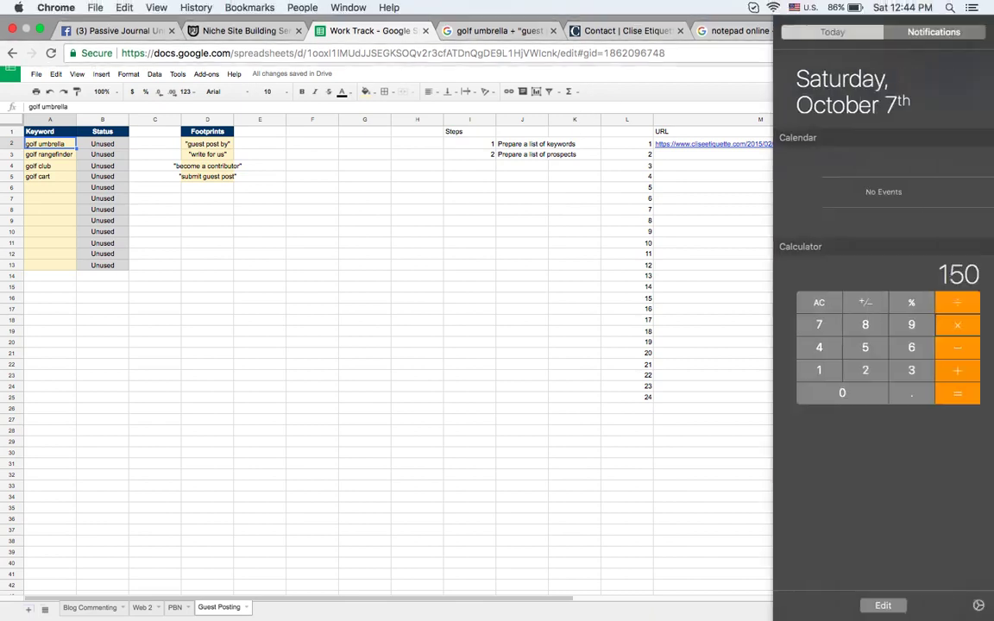
{"action": "left_click", "coordinate": [615, 328]}
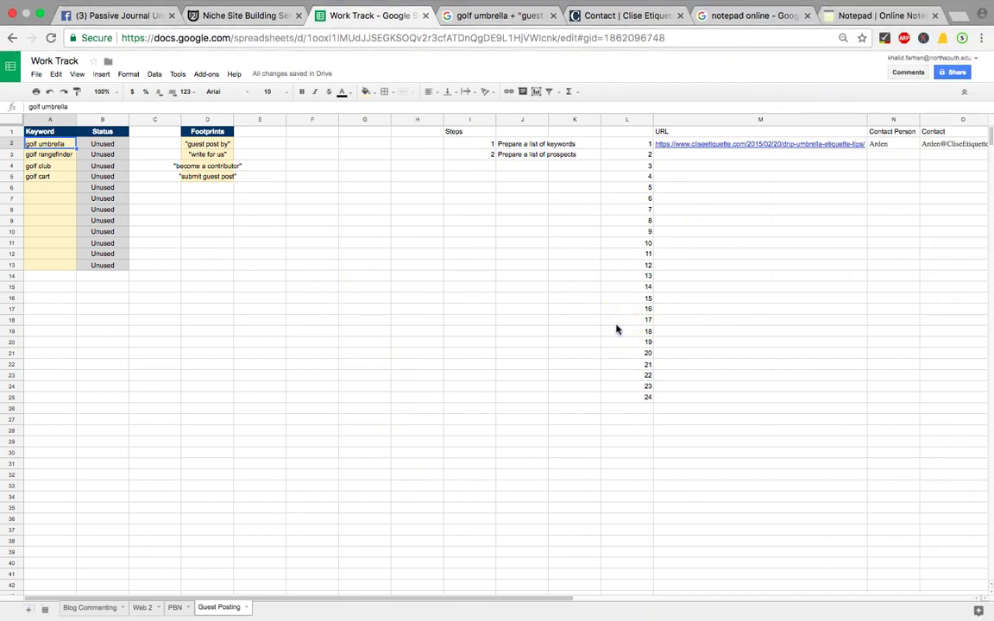
{"action": "left_click", "coordinate": [432, 361]}
{"action": "left_click", "coordinate": [972, 7]}
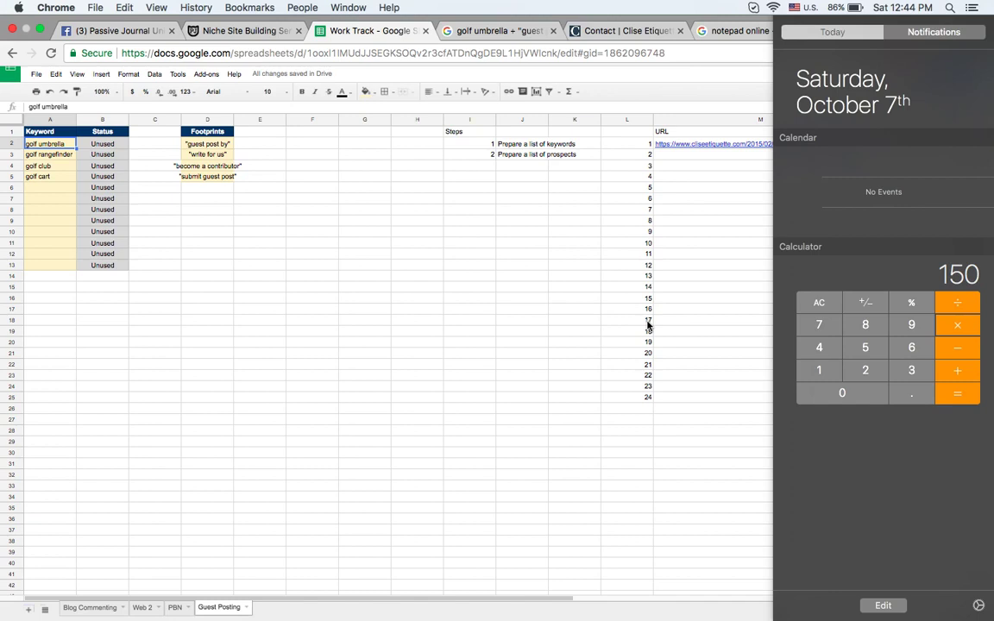
{"action": "left_click", "coordinate": [648, 325]}
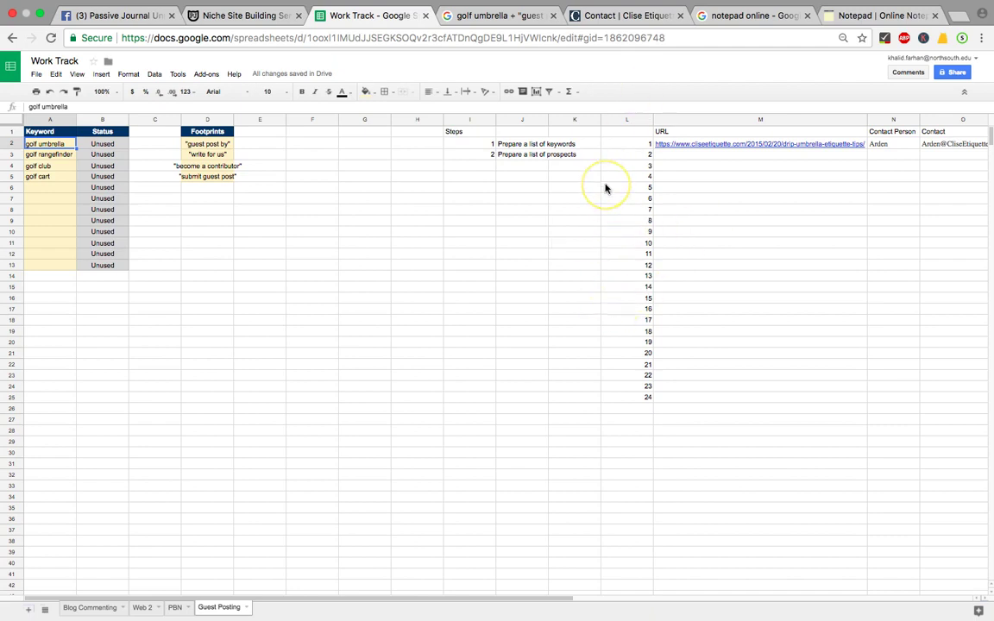
- Highlight prospect numbers 1 to 24 in the tracker and the URL placeholder in the email template for review, returning to the spreadsheet
{"action": "left_click_drag", "start_coordinate": [642, 145], "coordinate": [642, 396]}
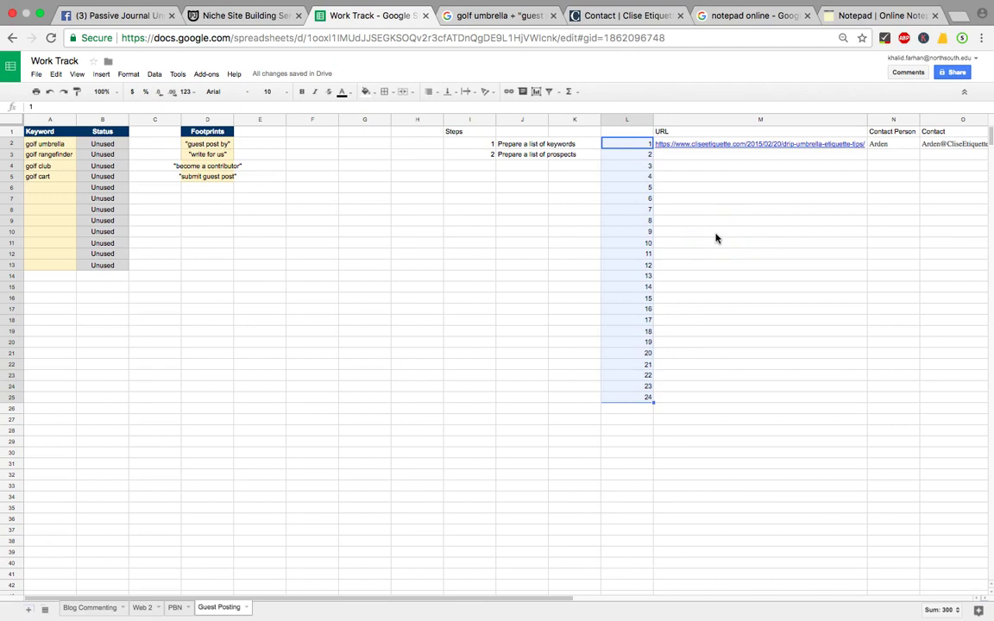
{"action": "scroll", "coordinate": [716, 238], "scroll_direction": "right", "scroll_amount": 2}
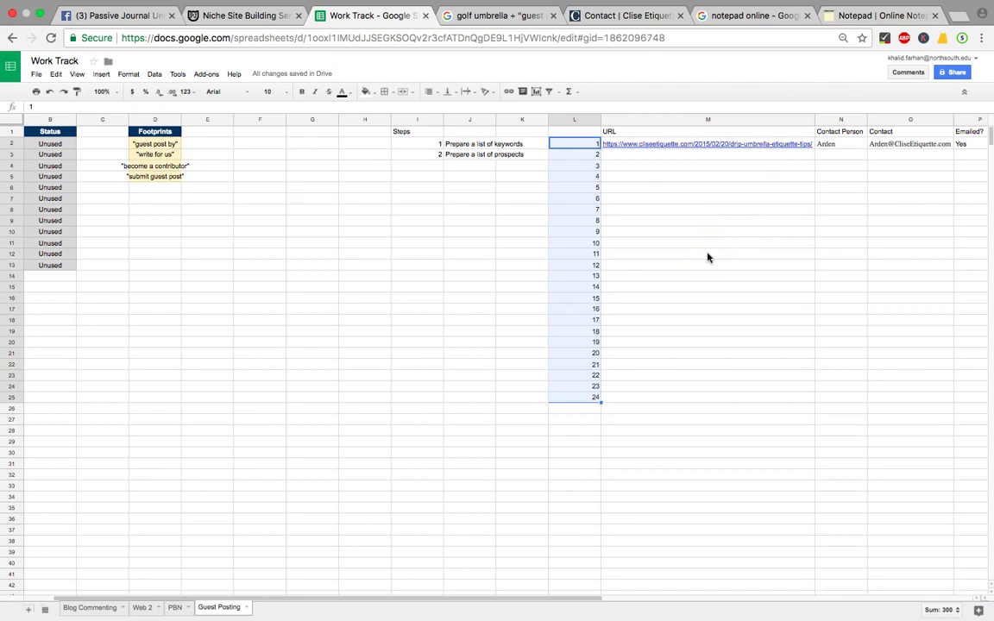
{"action": "left_click", "coordinate": [841, 15]}
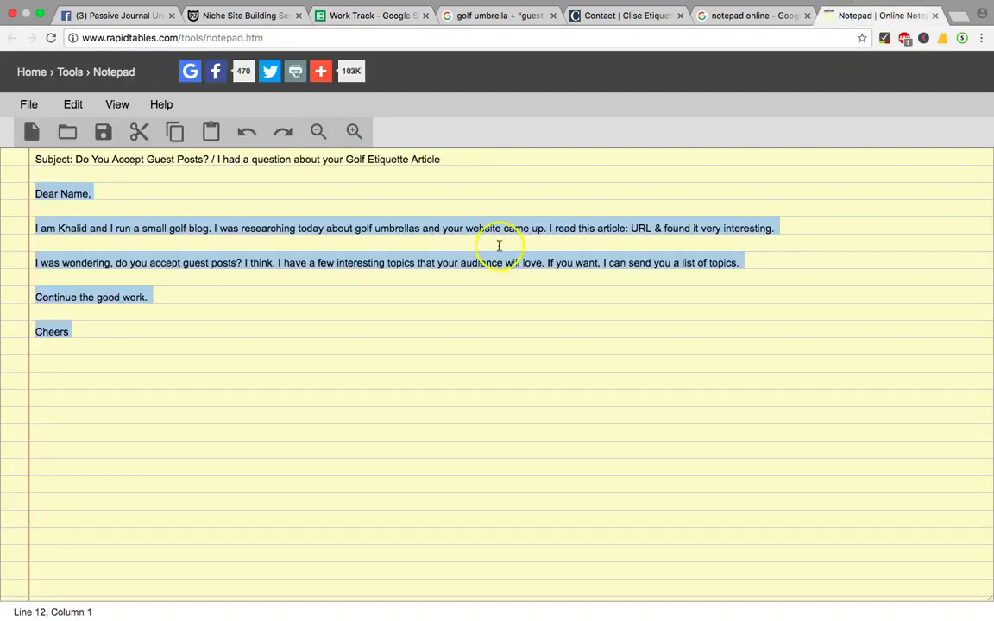
{"action": "double_click", "coordinate": [641, 228]}
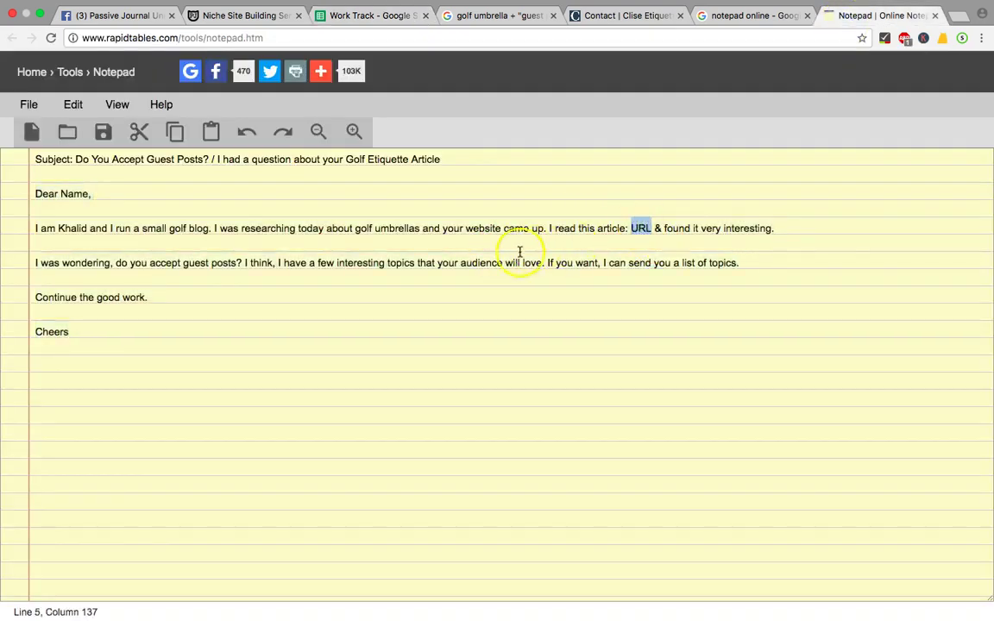
{"action": "left_click", "coordinate": [342, 242]}
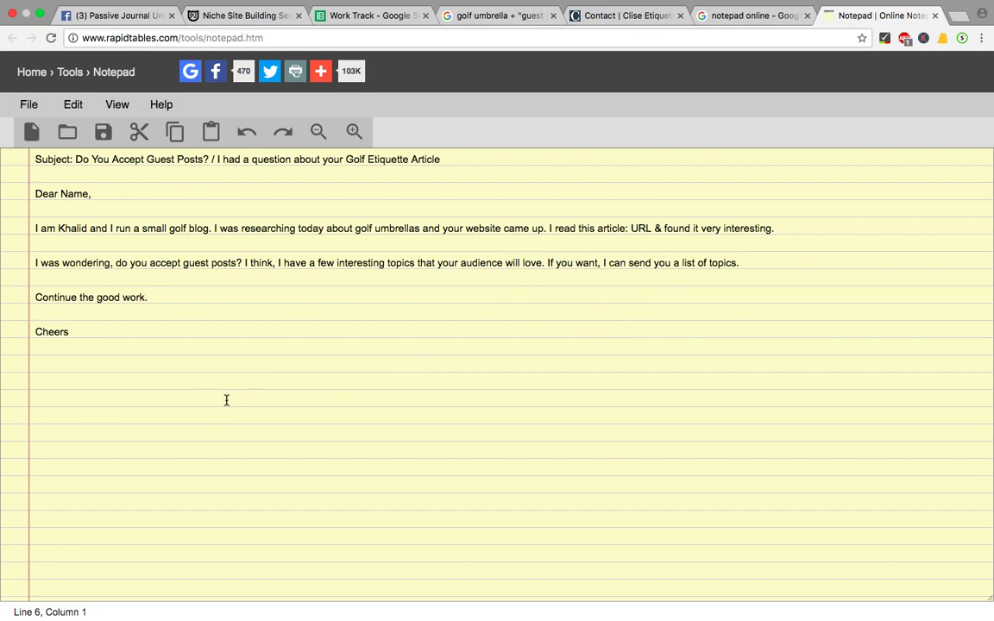
{"action": "left_click", "coordinate": [365, 17]}
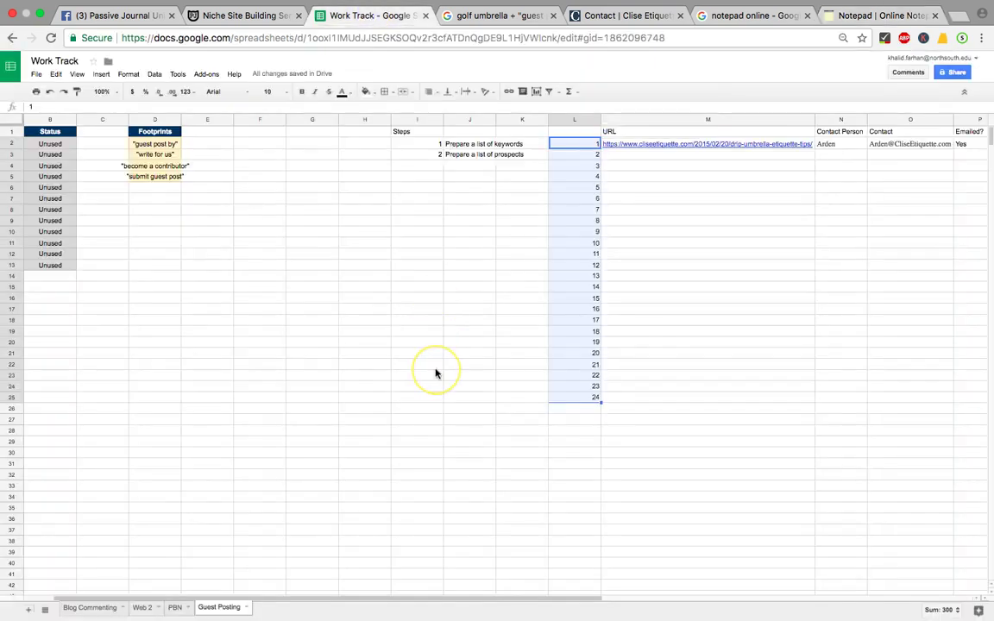